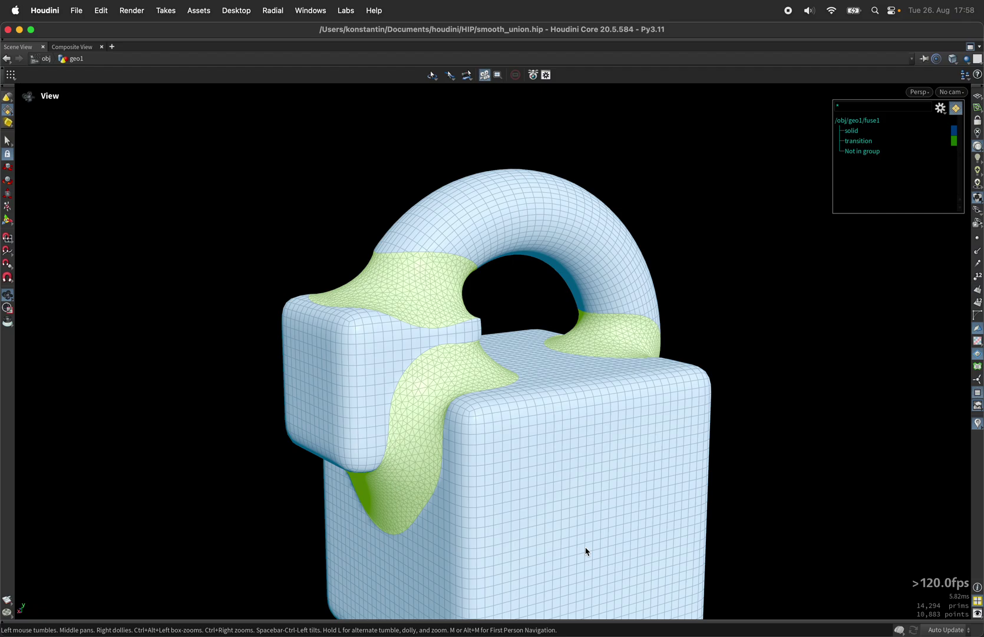
Step: Restore the split pane layout from the maximized viewport and start a new empty scene
drag(580, 455, 538, 475)
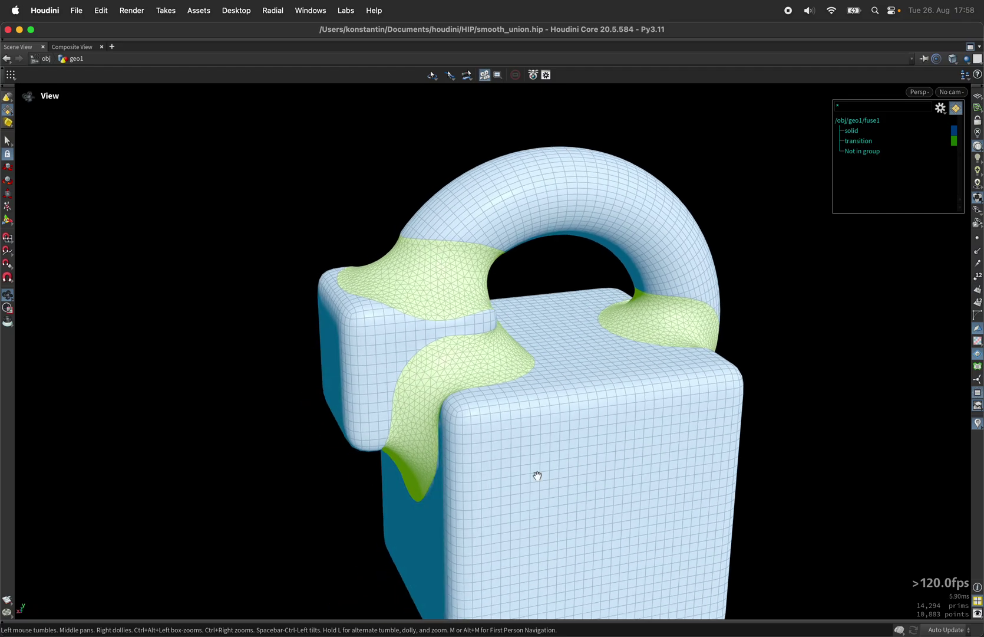
drag(654, 340, 681, 286)
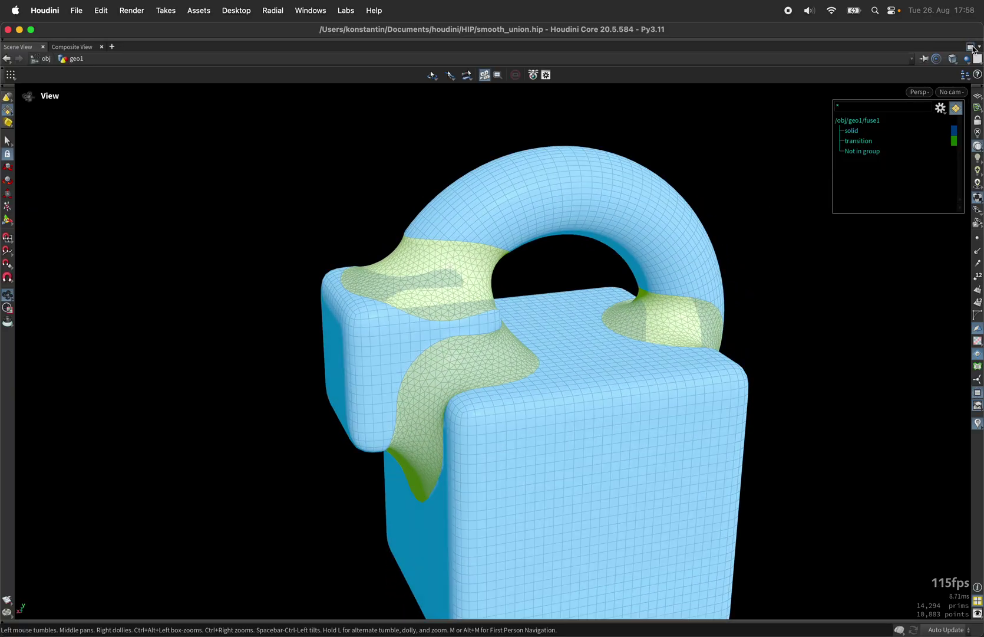
click(971, 48)
click(77, 10)
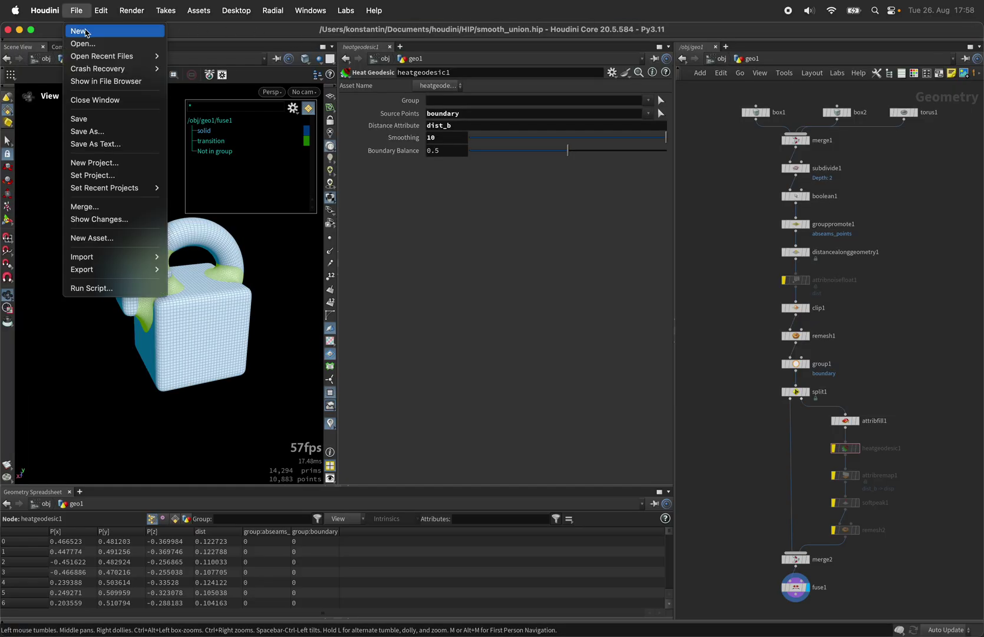
click(85, 32)
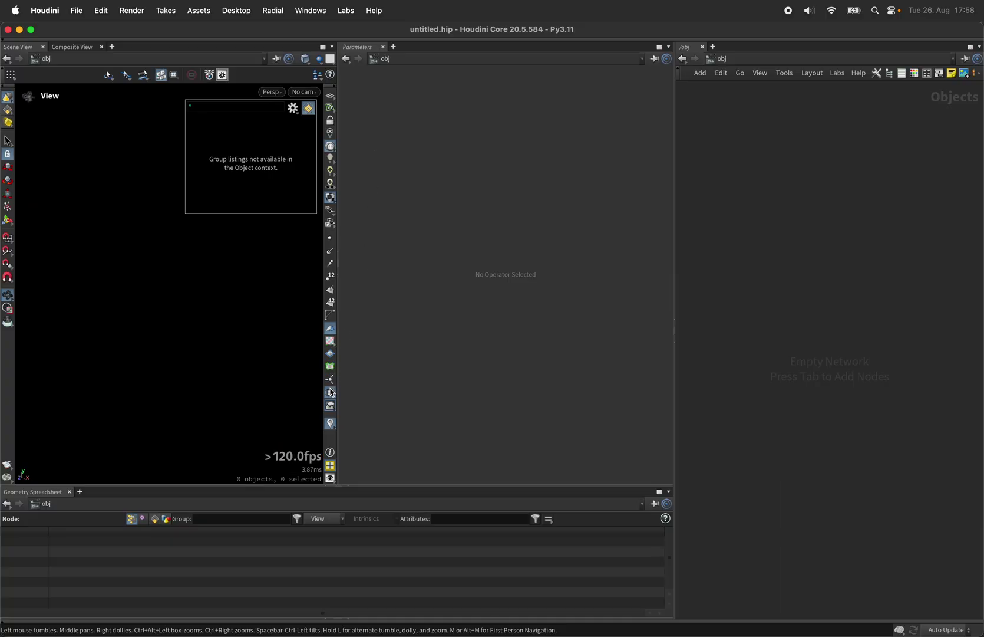
Step: Create a Box geometry object in the empty scene and enter its geometry network
key(Tab)
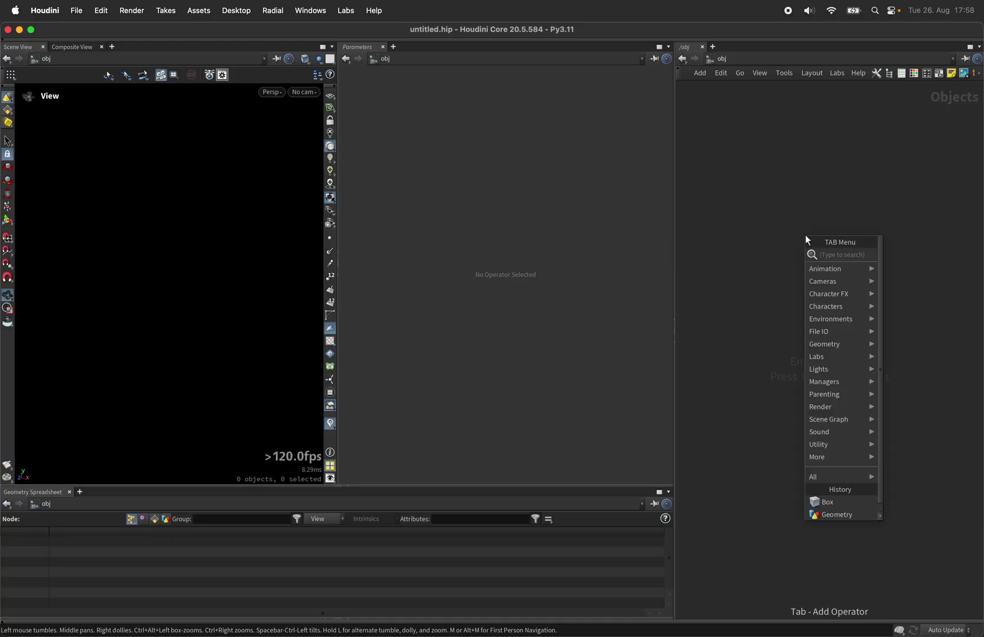
text(box)
key(Return)
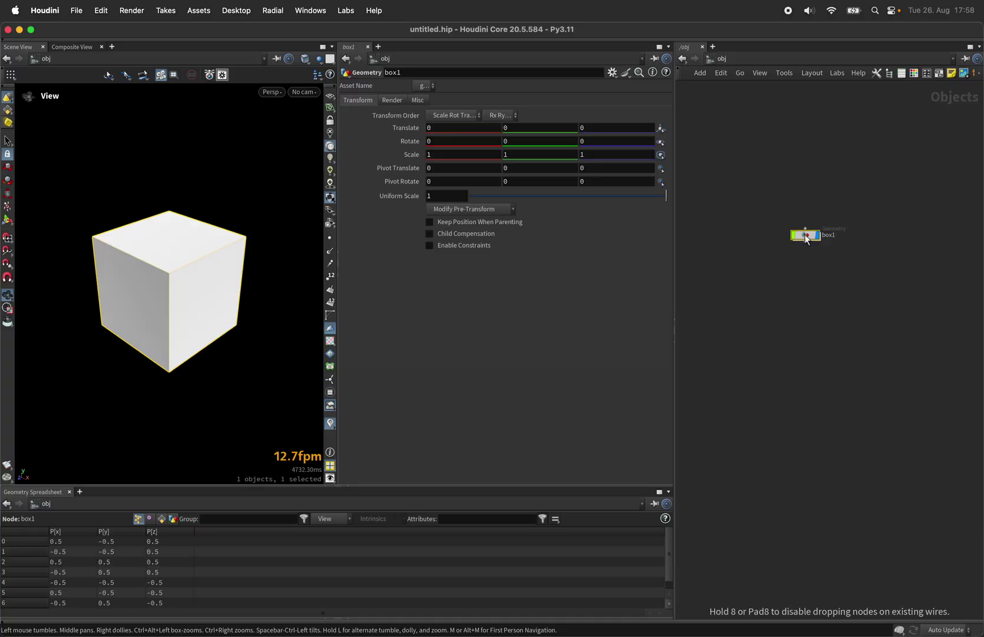
double_click(805, 236)
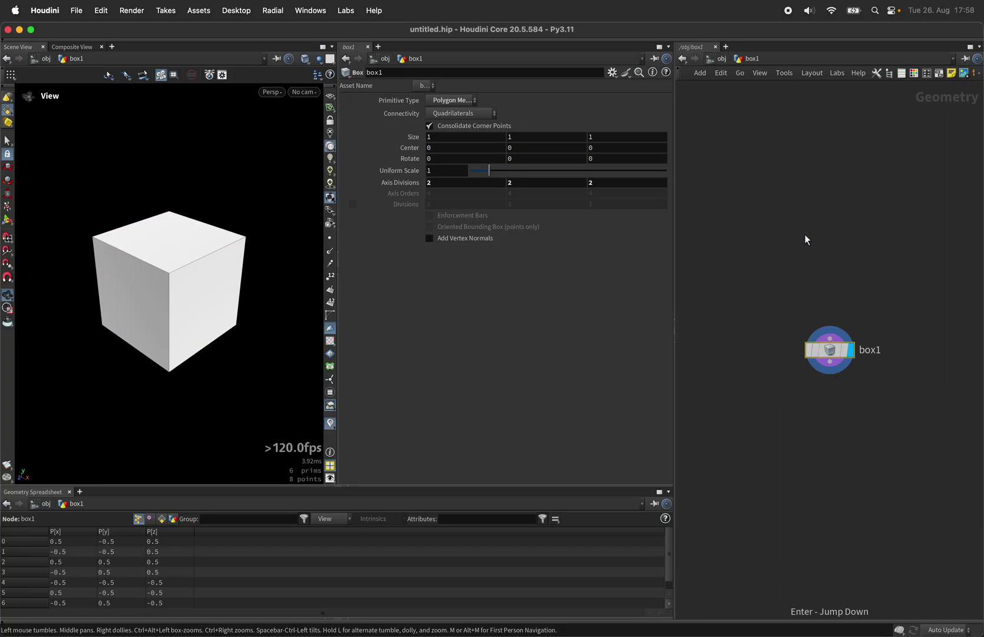
Step: Set the box's Axis Divisions to 9, 9, 9 and move its node to the upper part of the network
click(484, 188)
text(9)
key(Tab)
text(9)
key(Tab)
text(9)
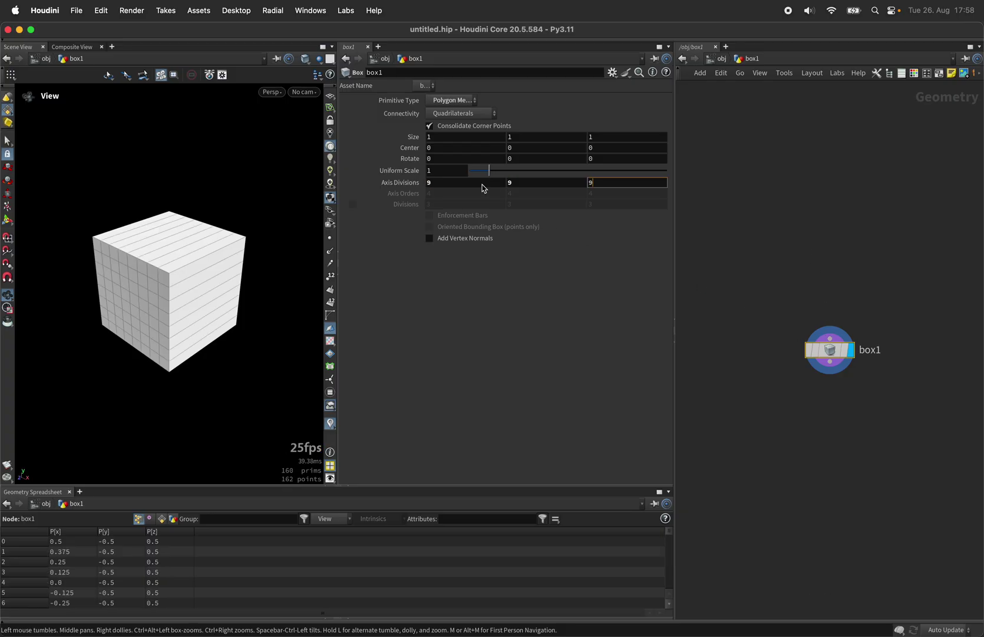
key(Return)
drag(828, 349, 746, 207)
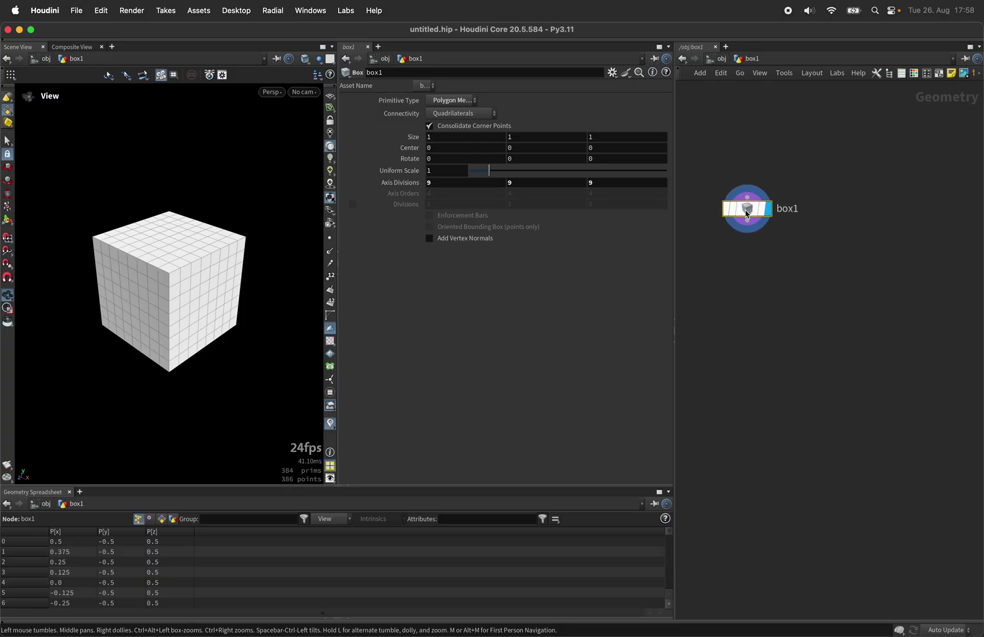
Step: Add a second Box node beside box1 and display it
key(Tab)
text(box)
key(Return)
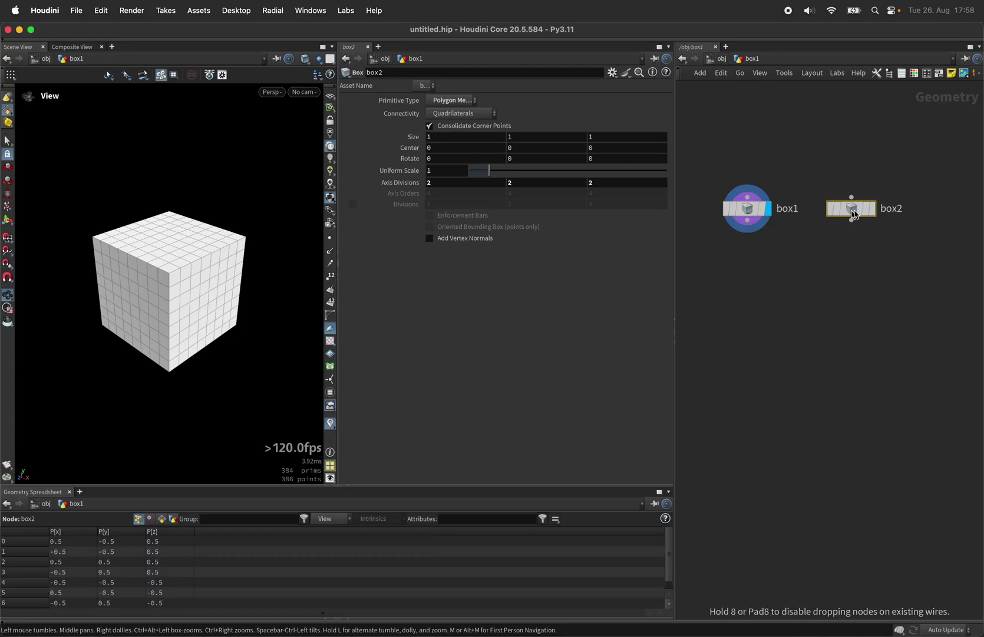
click(852, 208)
Step: Set box2's Uniform Scale to .5 and its Center to 0.5 in both X and Y
click(454, 172)
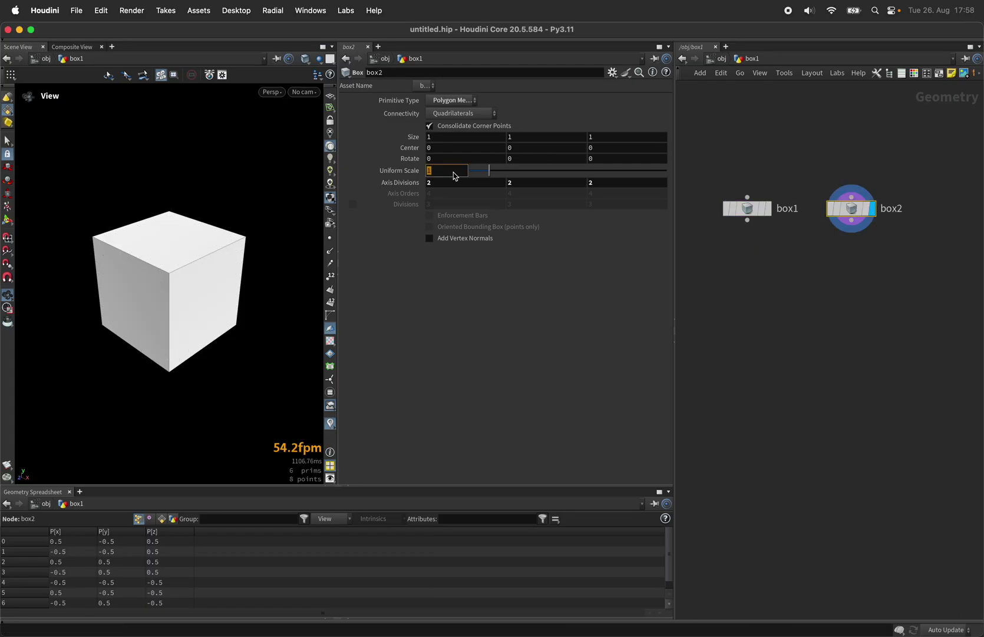
key(Return)
click(447, 149)
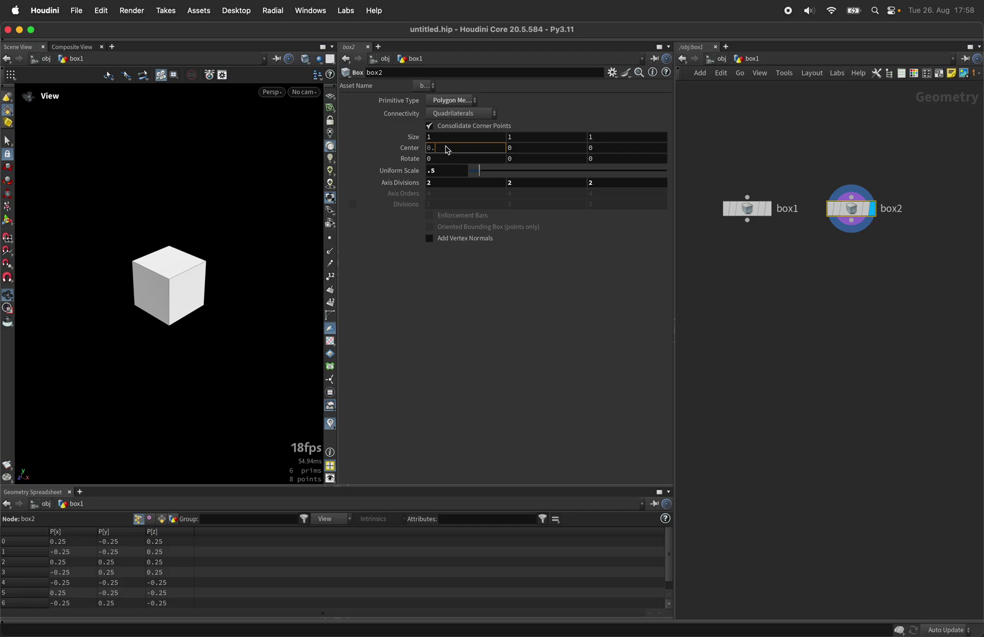
key(Tab)
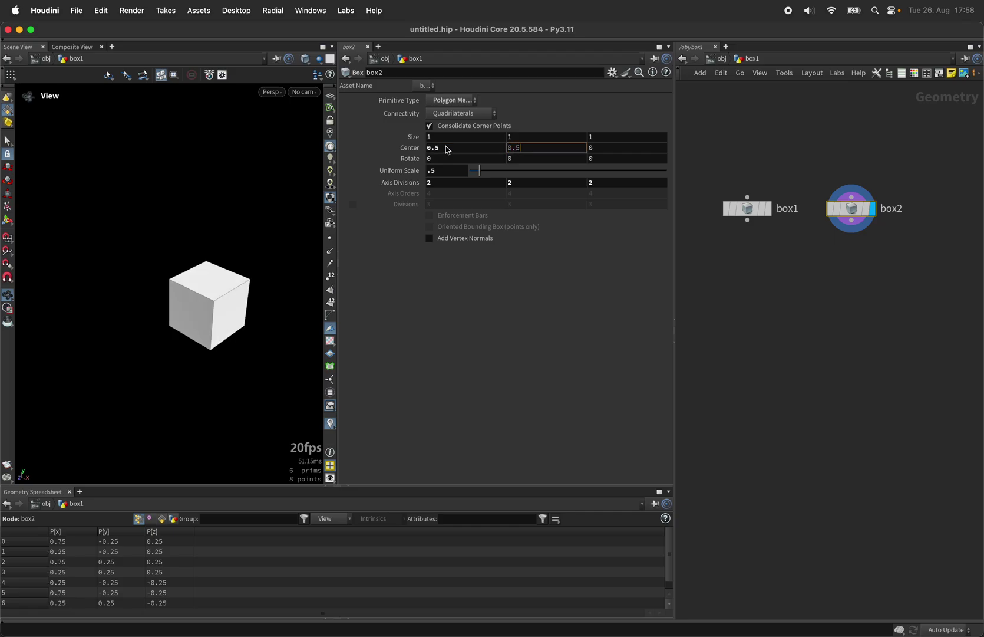
key(Return)
Step: Set box2's Axis Divisions to 5, 5, 5
click(442, 186)
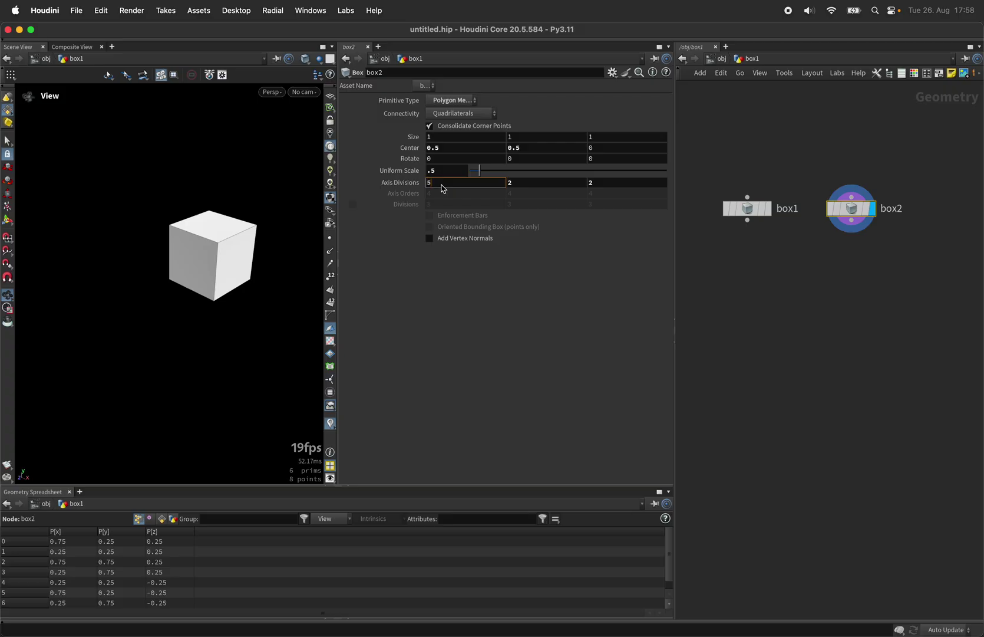
key(Tab)
text(5)
key(Tab)
text(5)
key(Return)
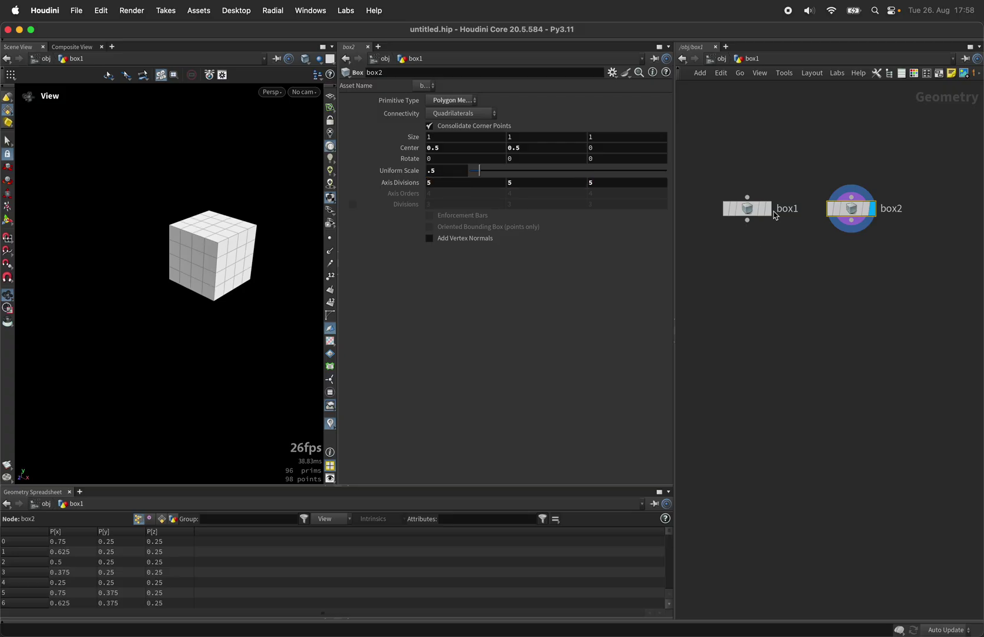
Step: Combine box1 and box2 in a Merge node placed below them
drag(737, 165, 879, 259)
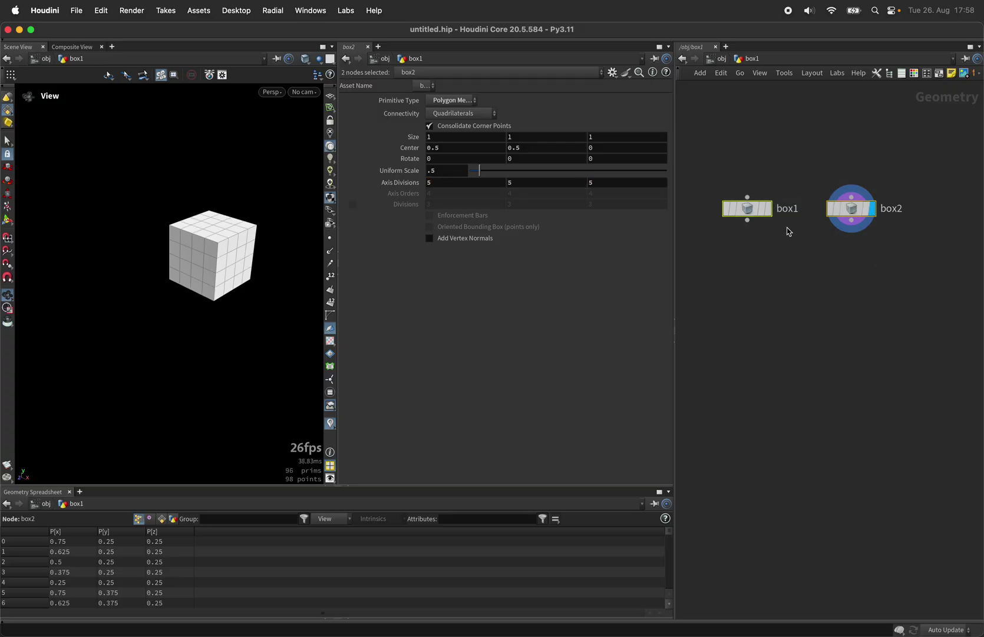
click(749, 223)
alt+click(782, 252)
Step: Append a Subdivide node after the merge, display it and set its Depth to 2
click(784, 298)
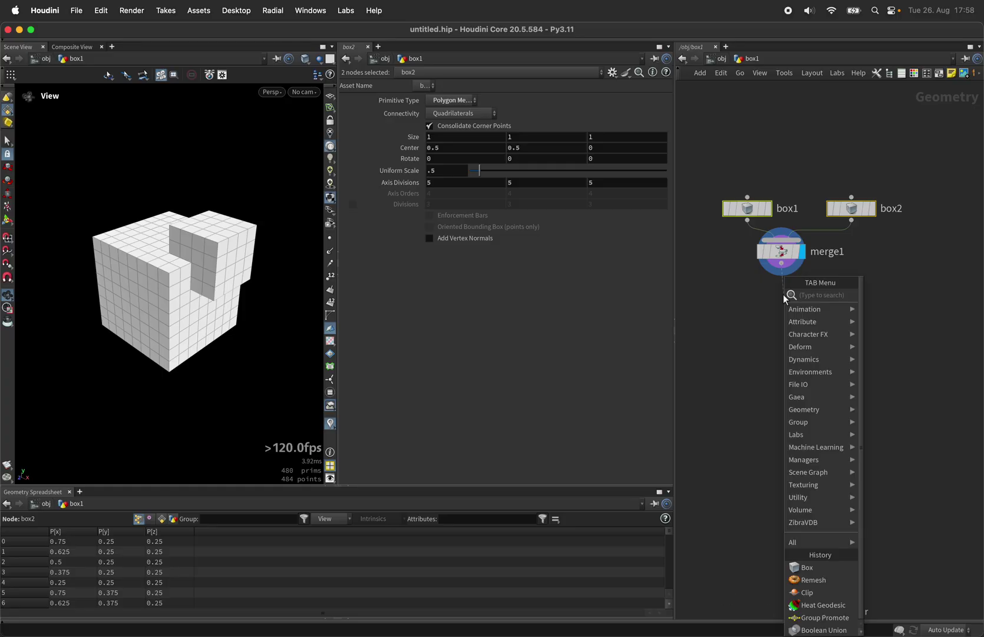
text(subd)
key(Return)
click(783, 299)
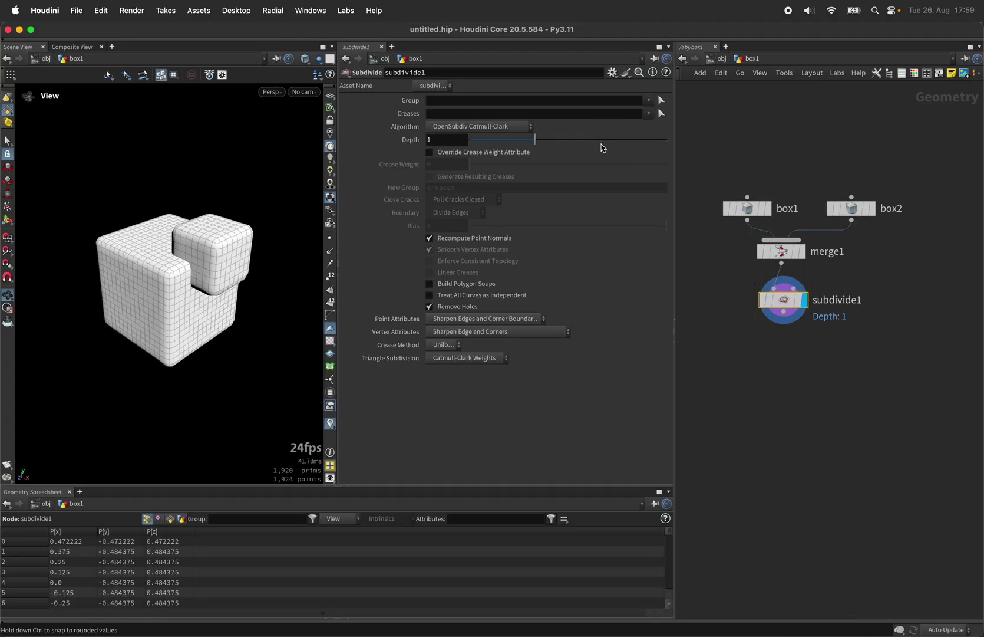
scroll(189, 255, up, 4)
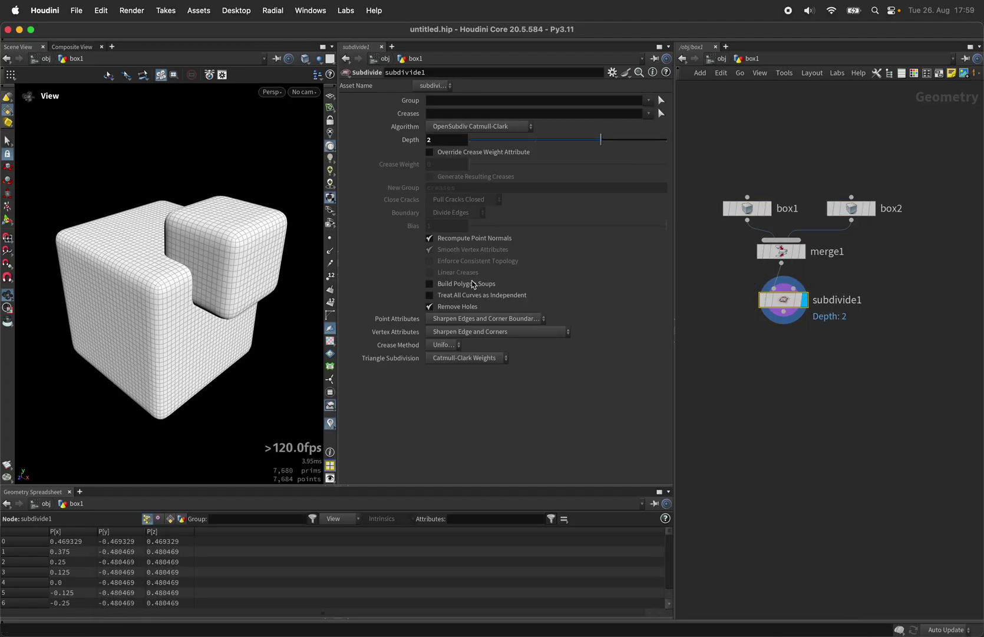
Step: Switch the viewport to wireframe shading to examine the overlapping interior of the two boxes
click(305, 59)
click(323, 97)
scroll(223, 216, up, 3)
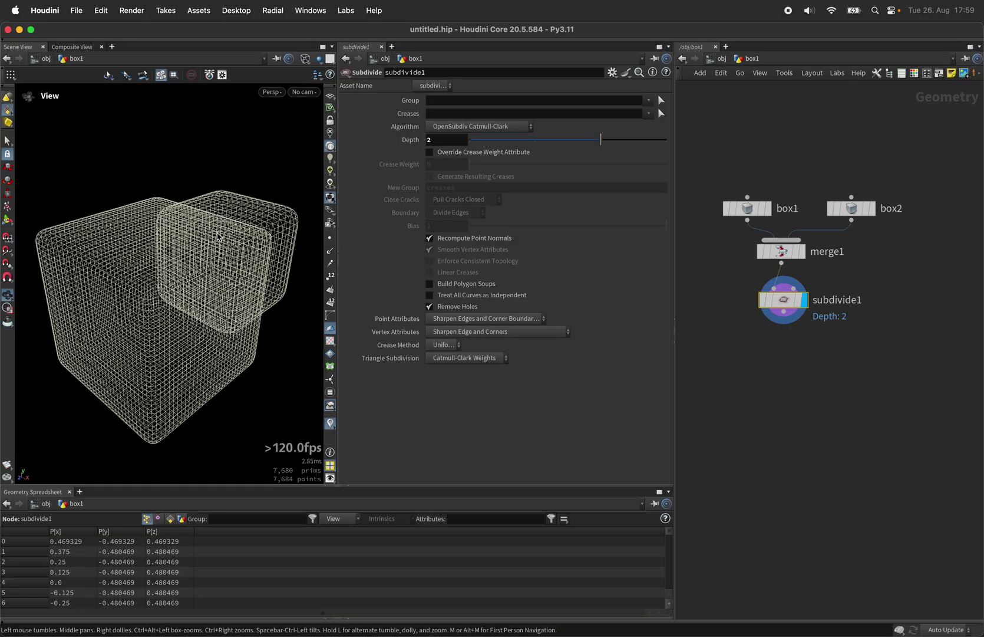
Step: Append a Boolean Union node after subdivide1 and return the viewport to shaded display with wires
key(Tab)
text(buni)
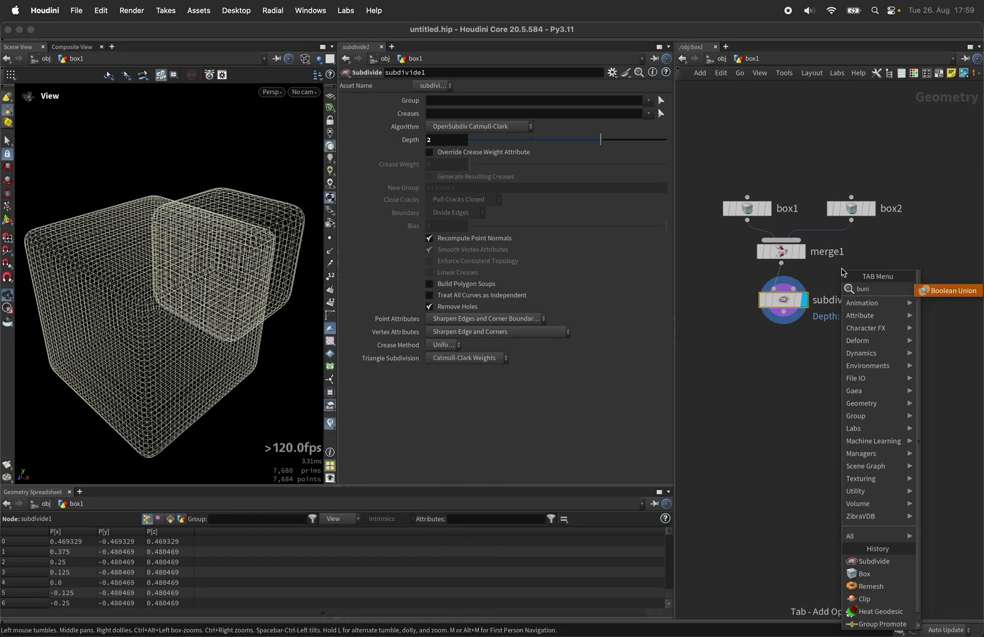
key(Return)
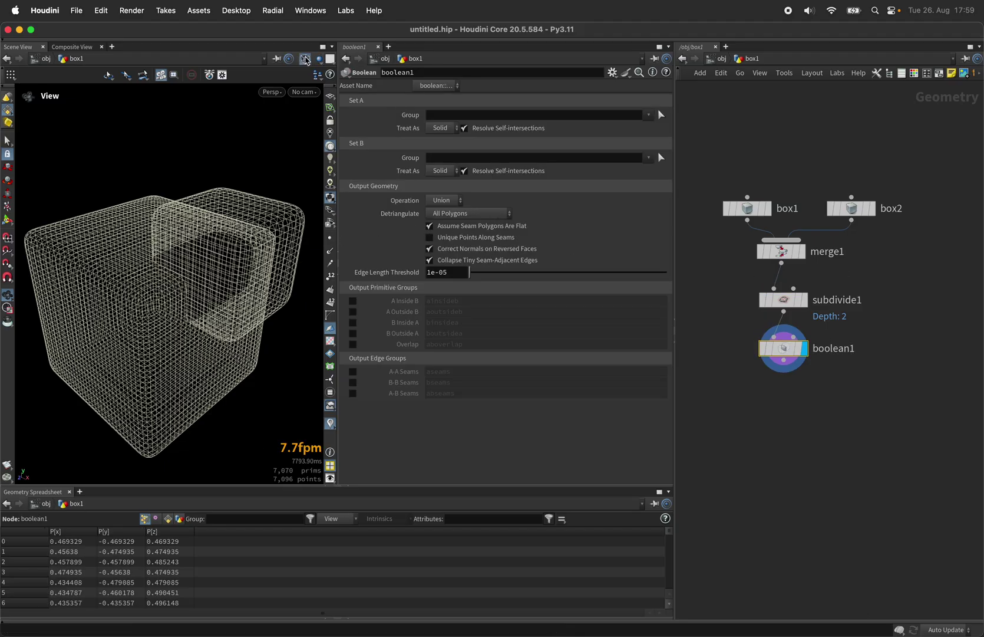
click(304, 59)
click(345, 211)
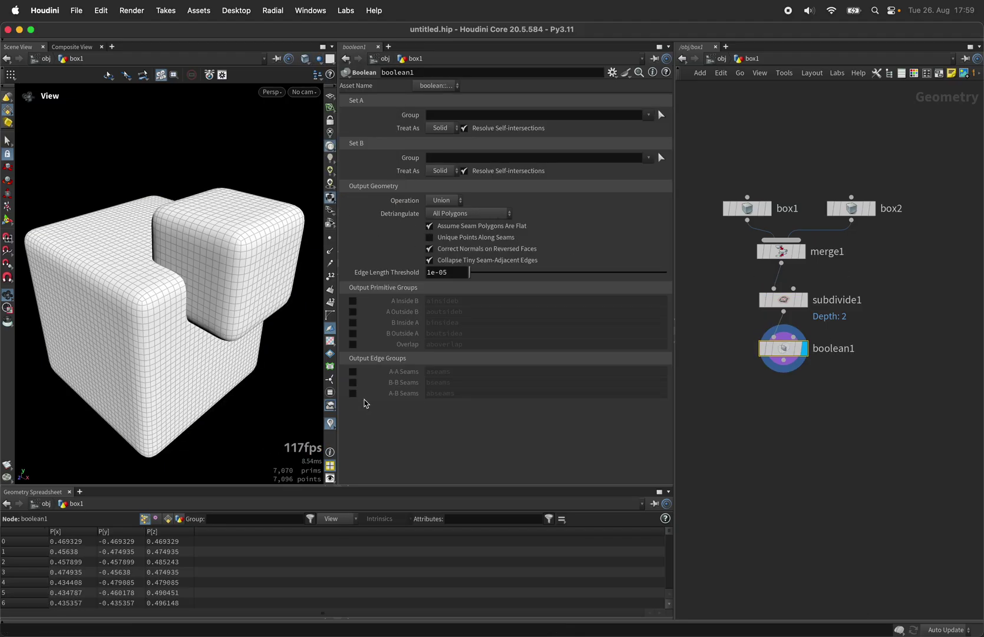
Step: Enable the Boolean's A-B Seams edge group output, keeping the group name abseams
click(353, 393)
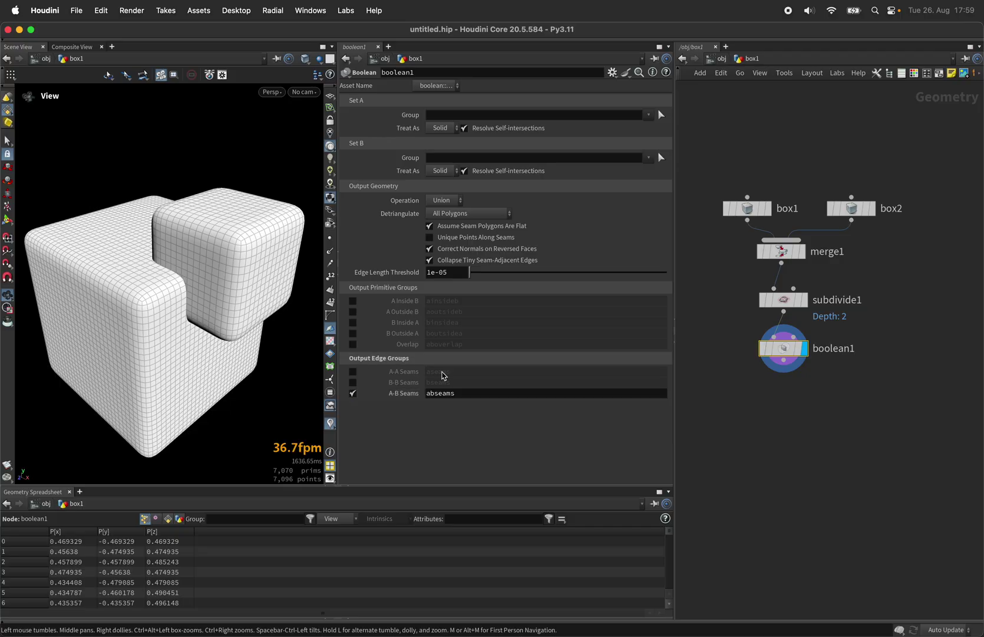
click(463, 393)
key(super+c)
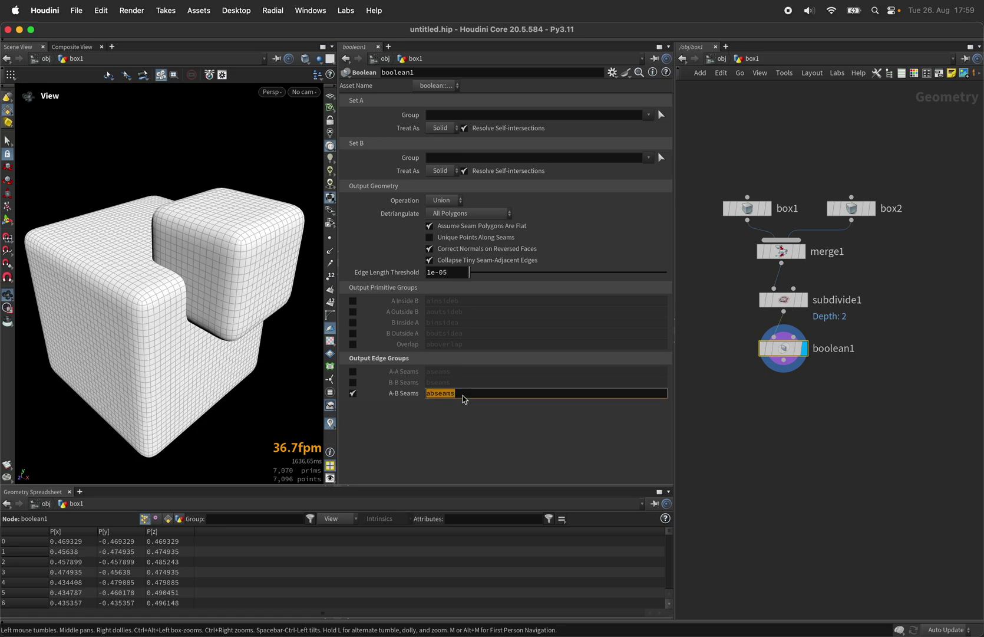
click(495, 433)
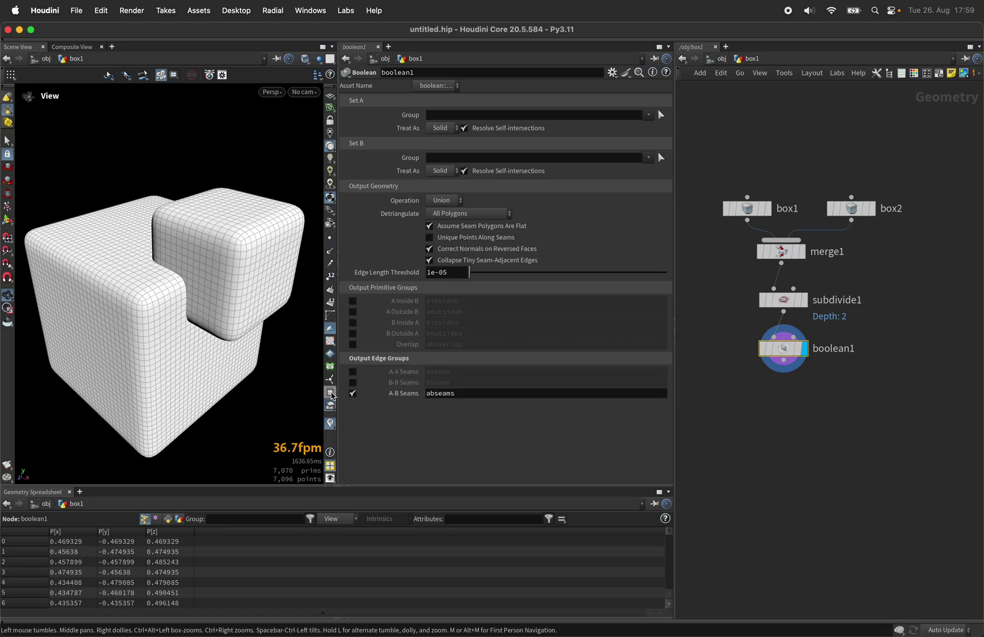
Step: Show the viewport group list for edge groups and colour the abseams group red
click(331, 393)
click(293, 108)
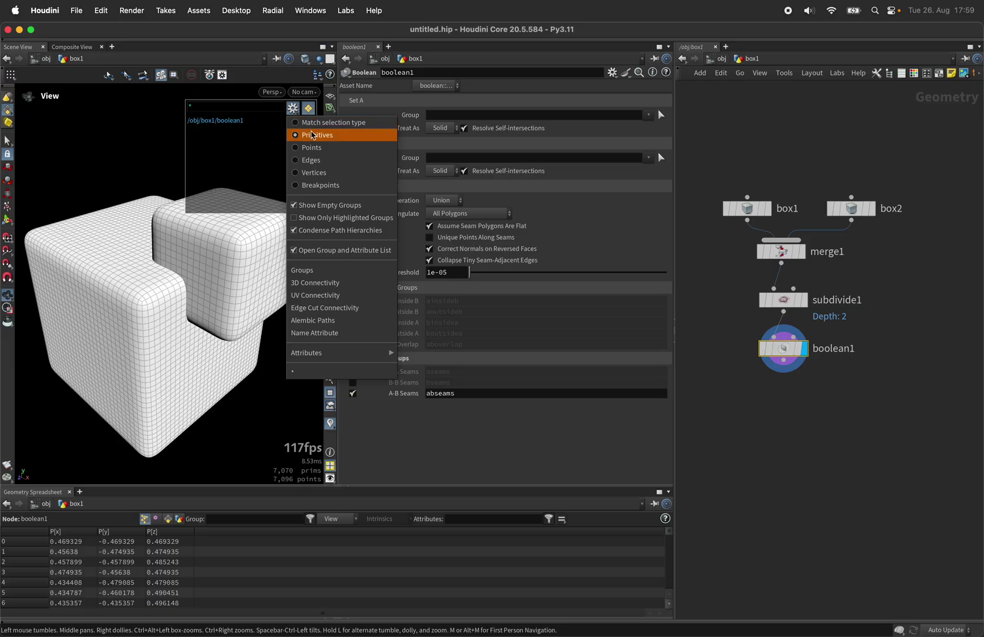
click(317, 158)
click(306, 131)
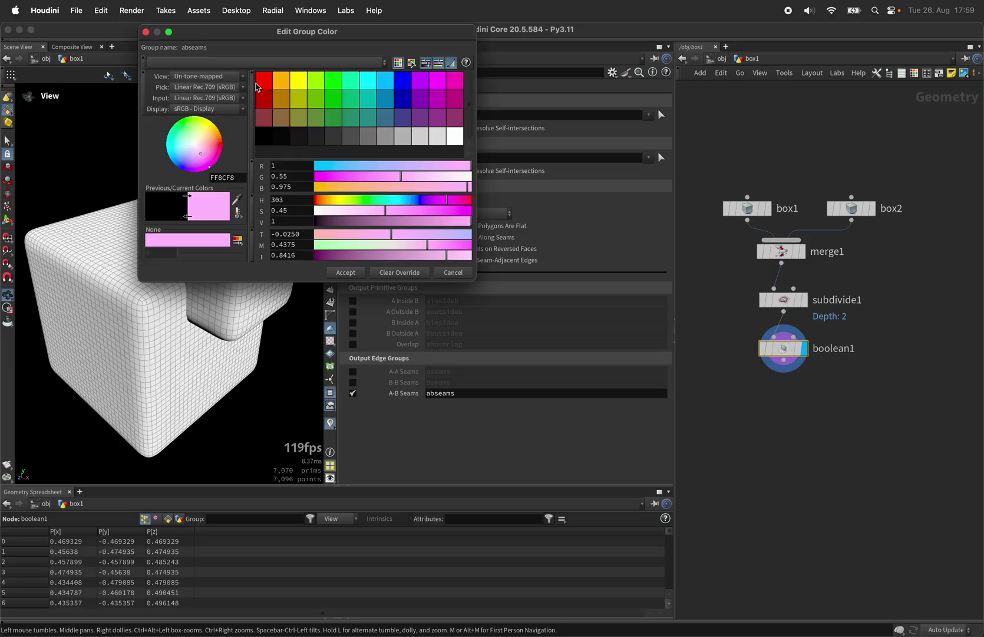
click(263, 80)
click(146, 32)
scroll(189, 277, up, 5)
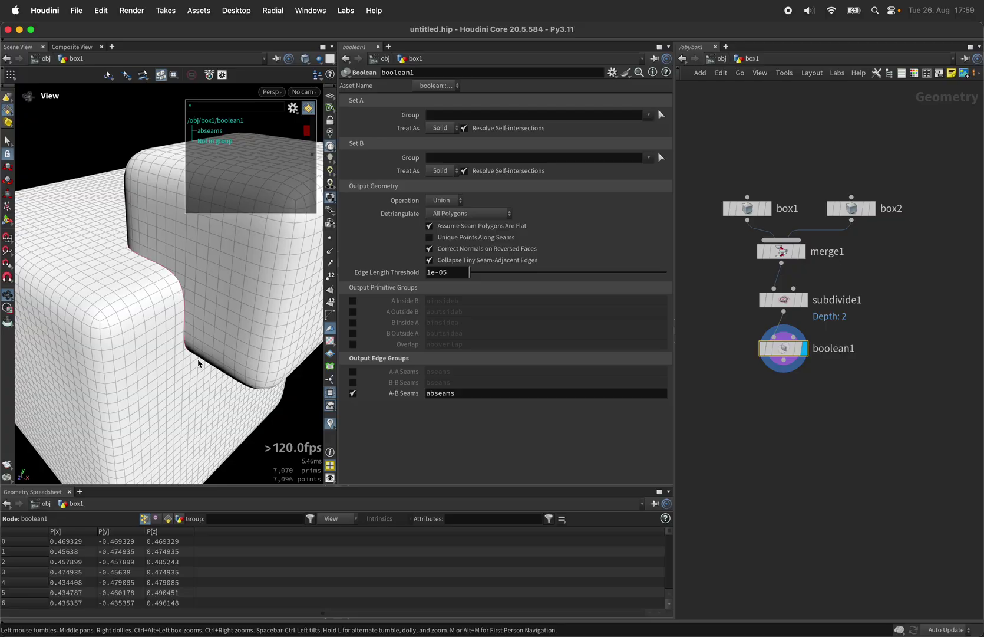
drag(198, 363, 188, 330)
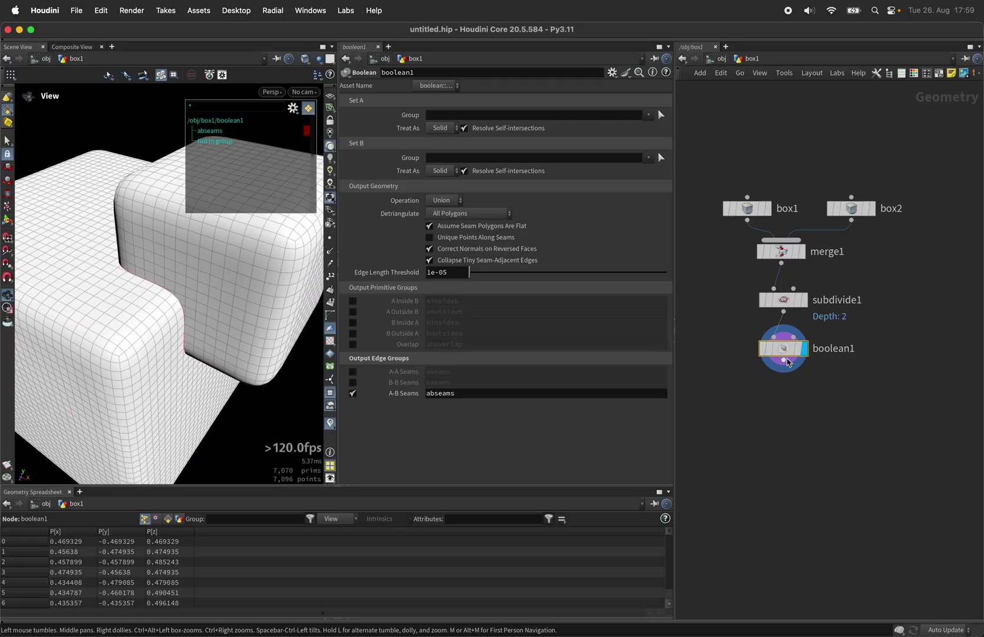
key(Tab)
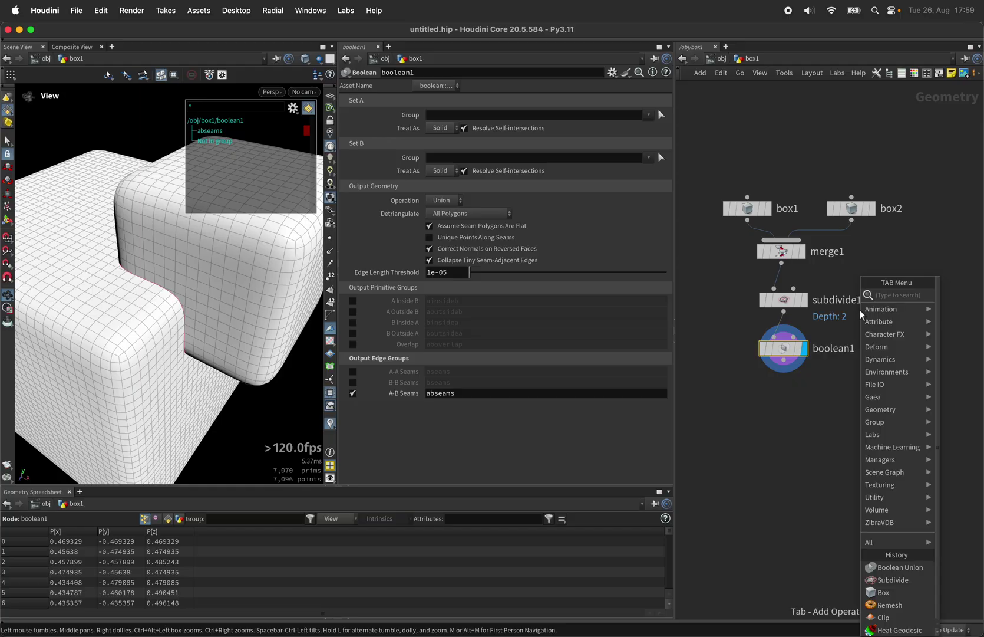
text(grprom)
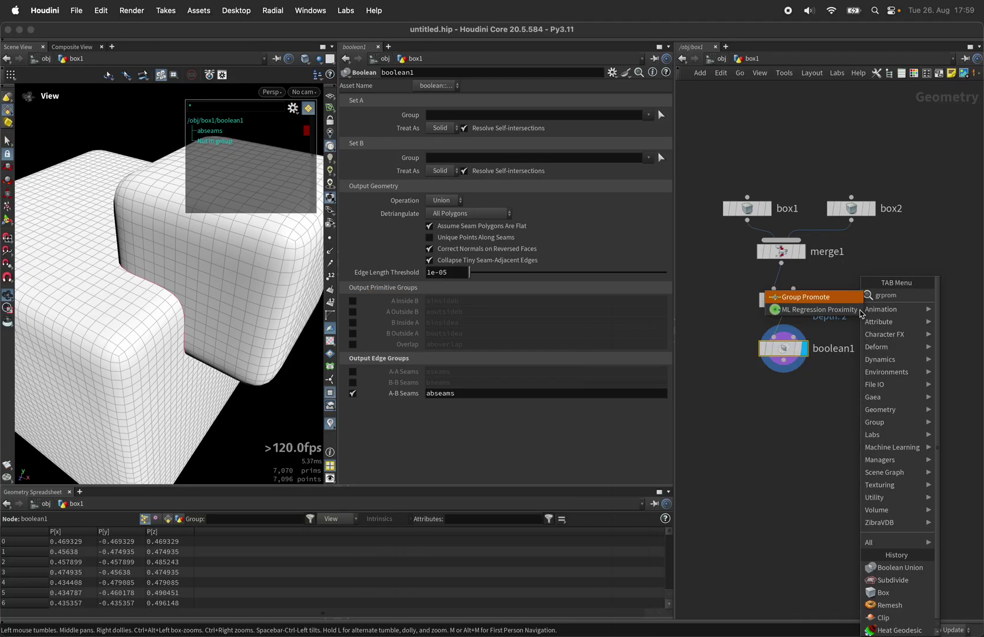
click(860, 309)
key(Delete)
Step: Append a Group Promote node after boolean1 and set it to convert the abseams group from edges to points
click(783, 350)
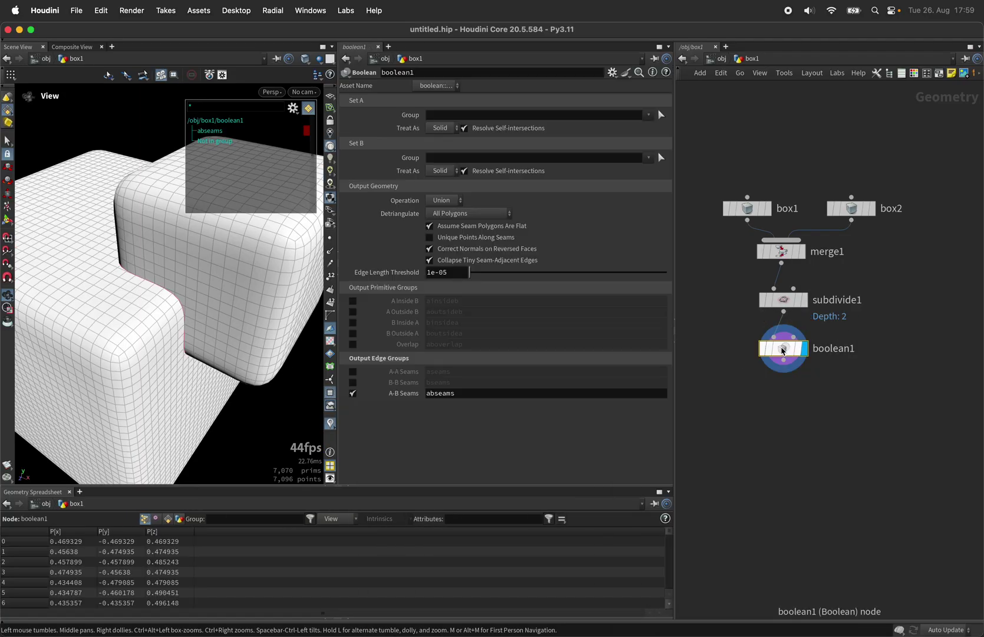
key(Tab)
text(grpr)
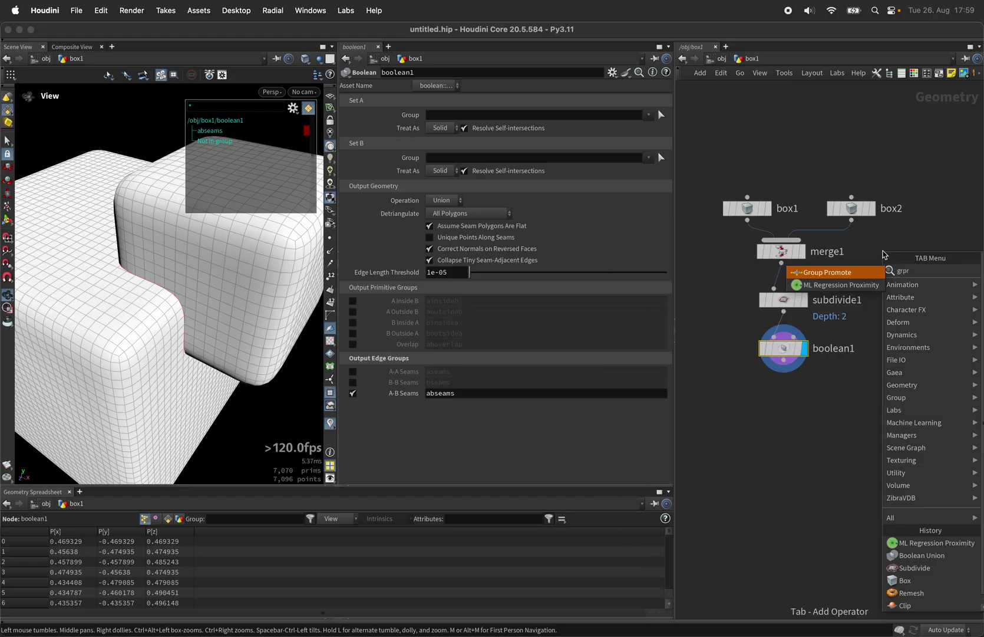
key(Return)
click(487, 125)
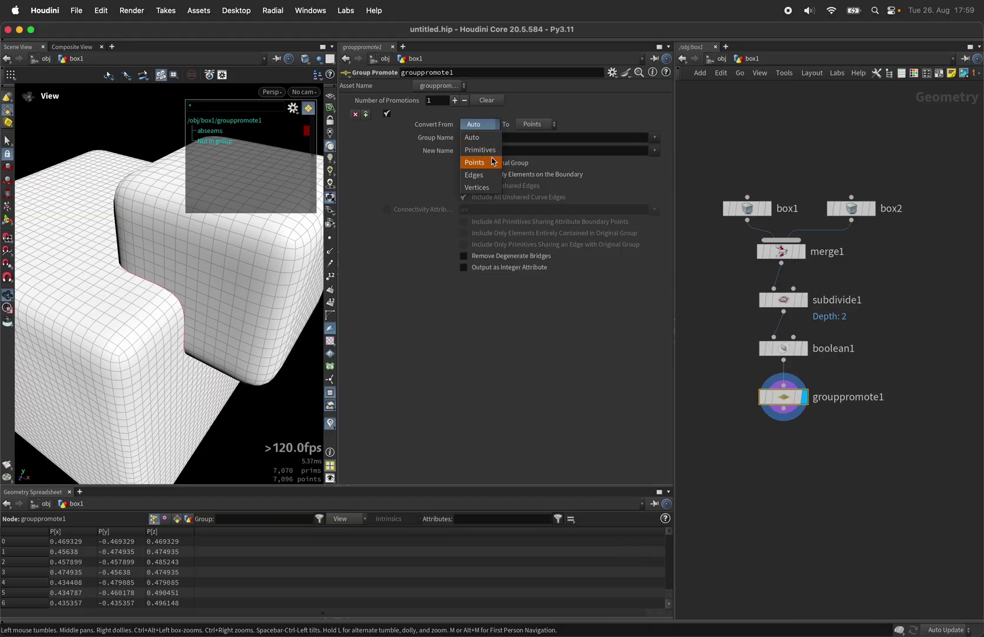
click(487, 163)
click(518, 138)
key(super+v)
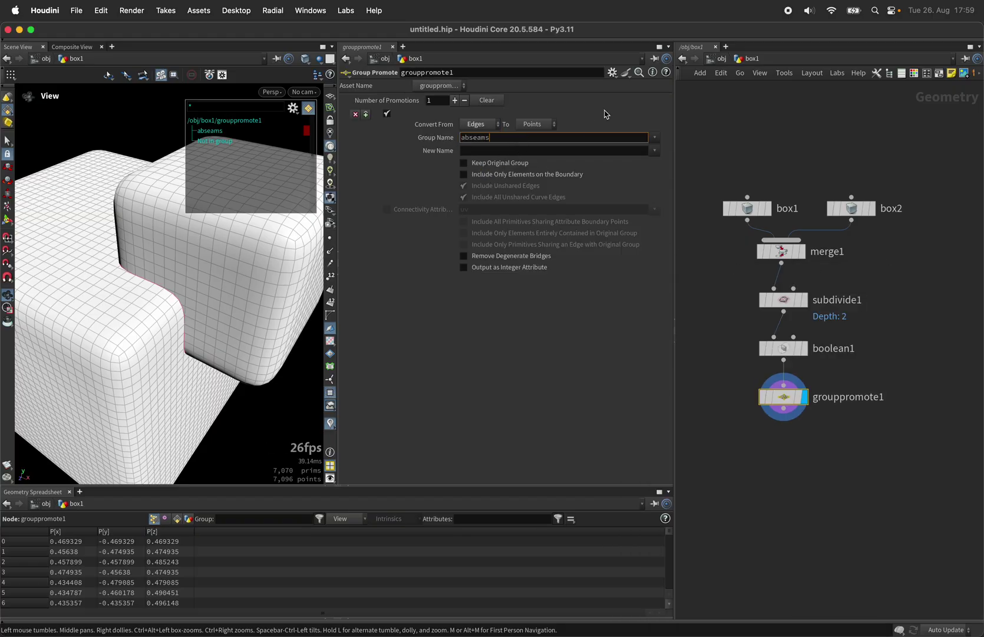
Step: Name the promoted group abseams_points and keep the original edge group
key(Tab)
key(super+v)
text(_)
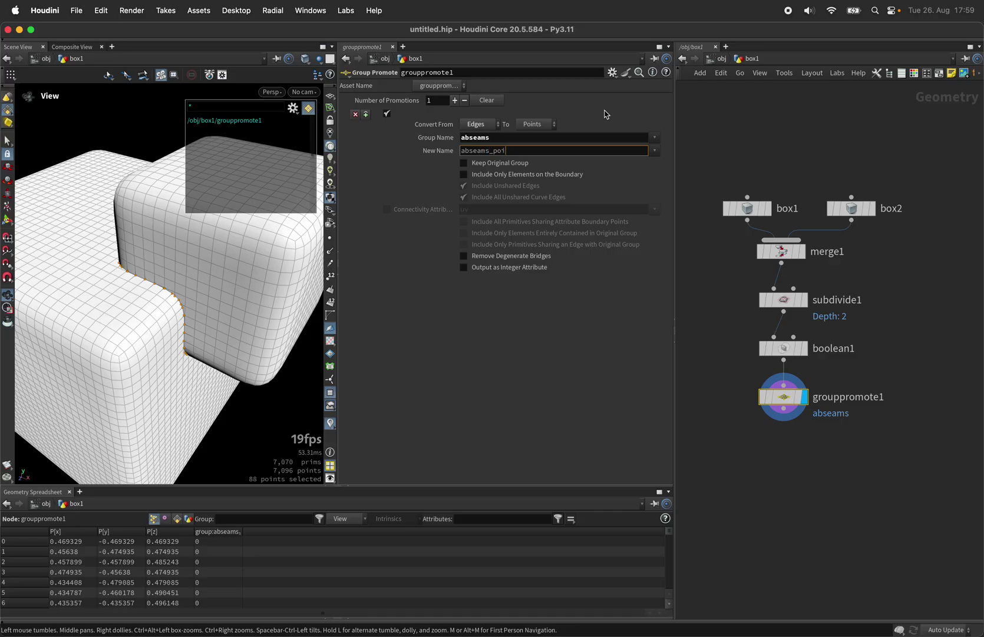
key(Return)
key(Return)
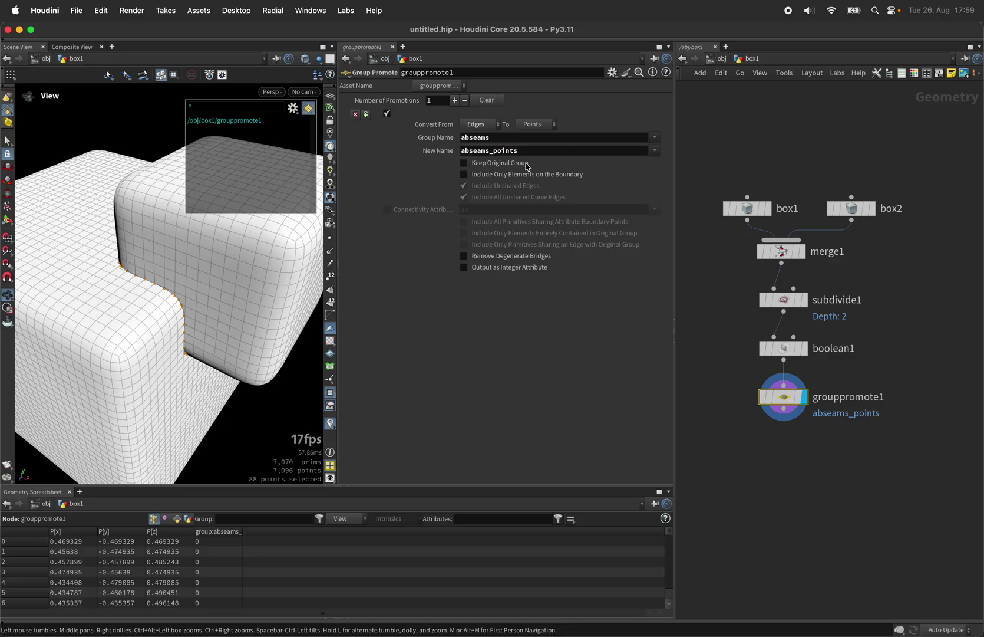
click(527, 164)
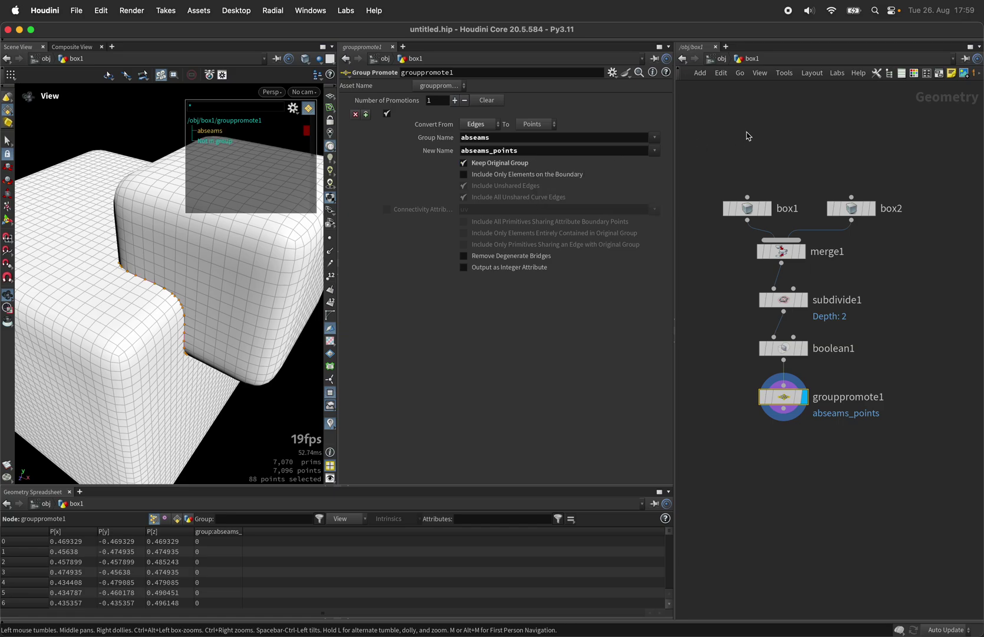
Step: Append a Distance along Geometry node after grouppromote1 and use abseams_points as its start points
scroll(801, 168, down, 1)
scroll(830, 400, up, 1)
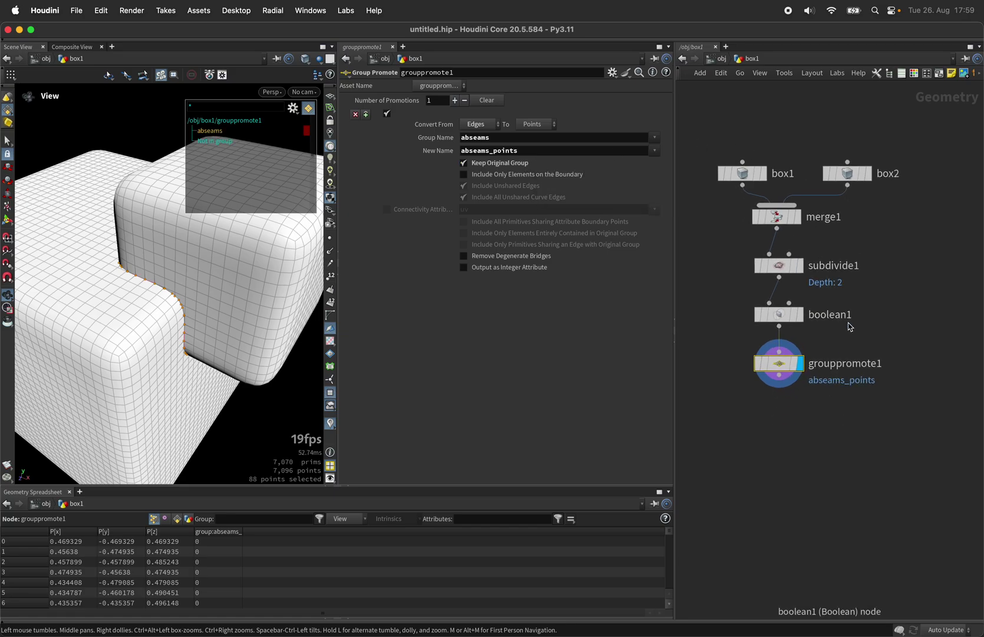
key(Tab)
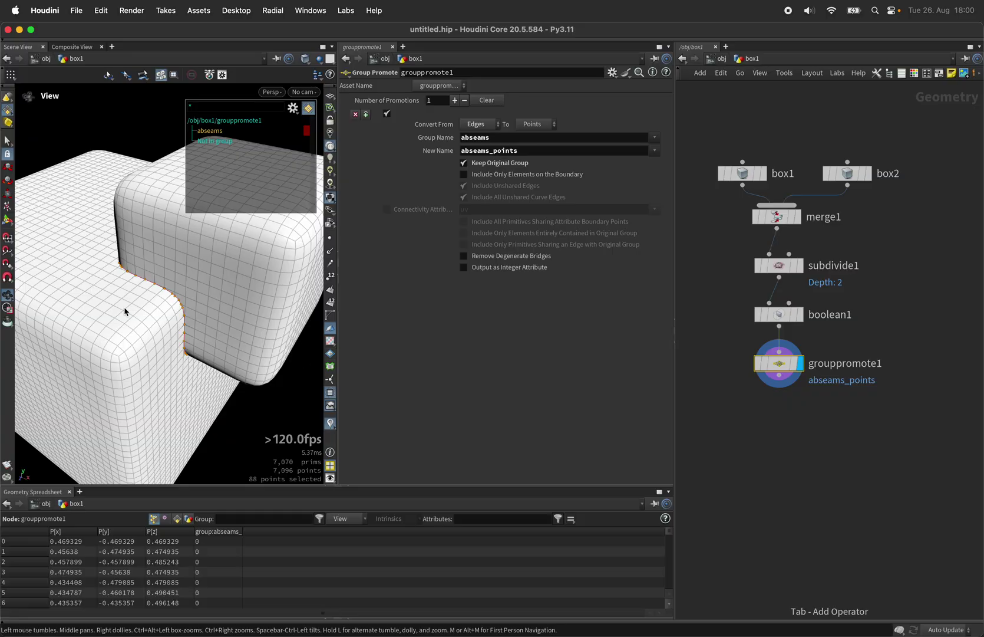
key(Tab)
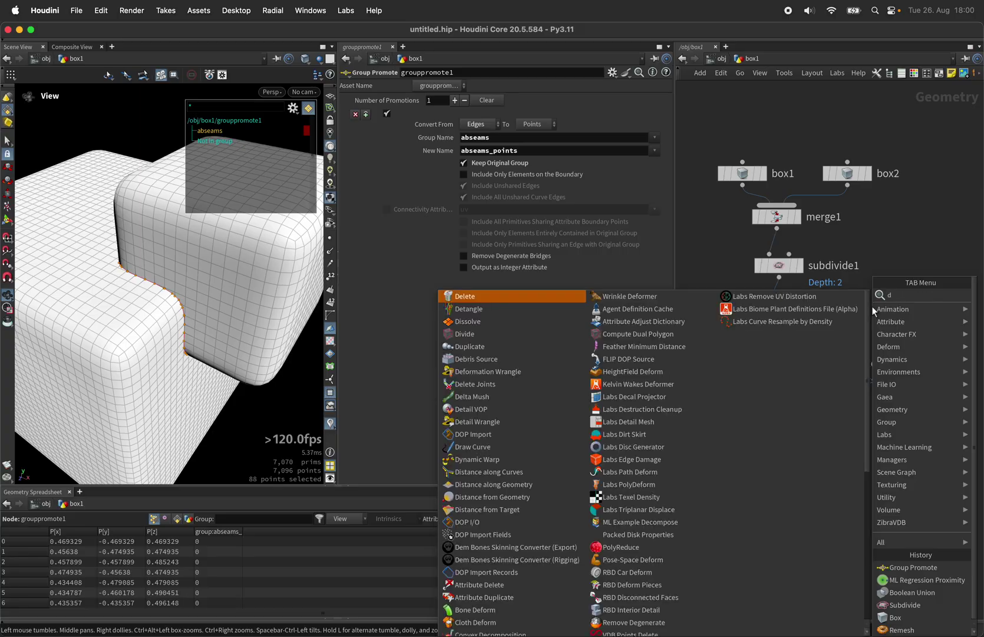
text(dalog)
key(Return)
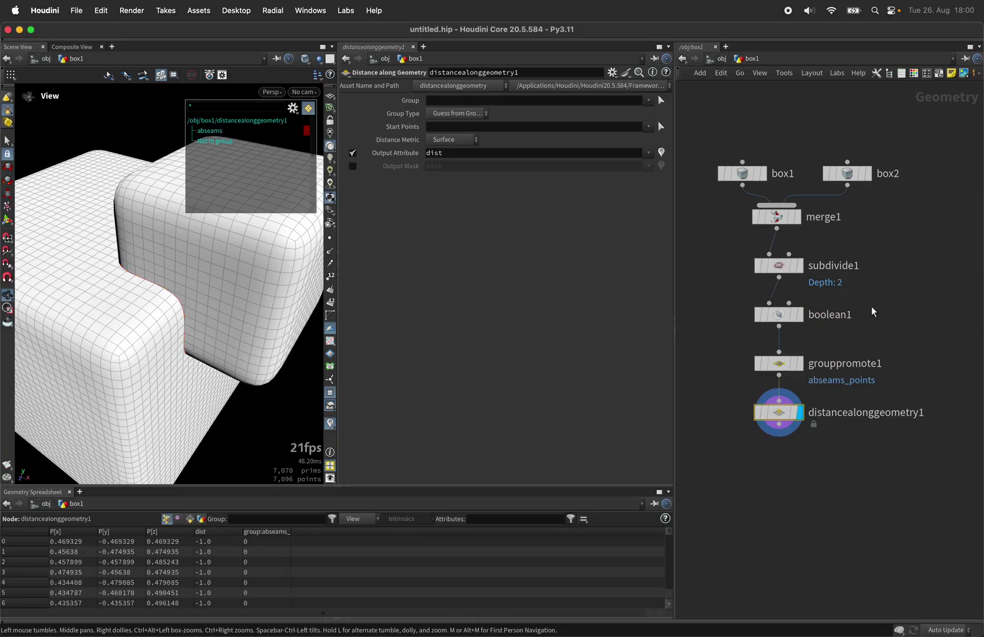
click(648, 127)
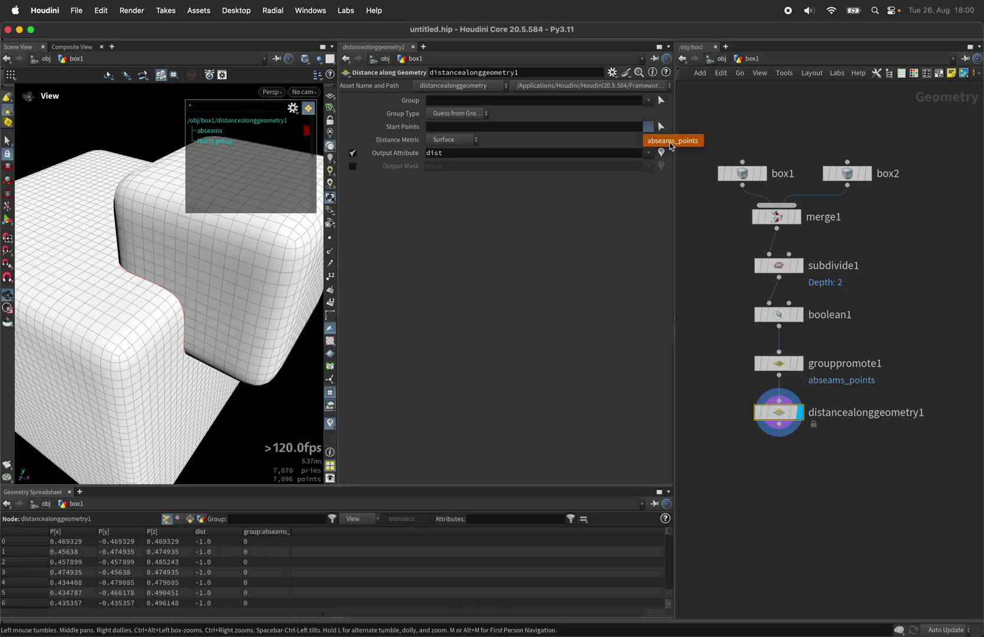
click(668, 142)
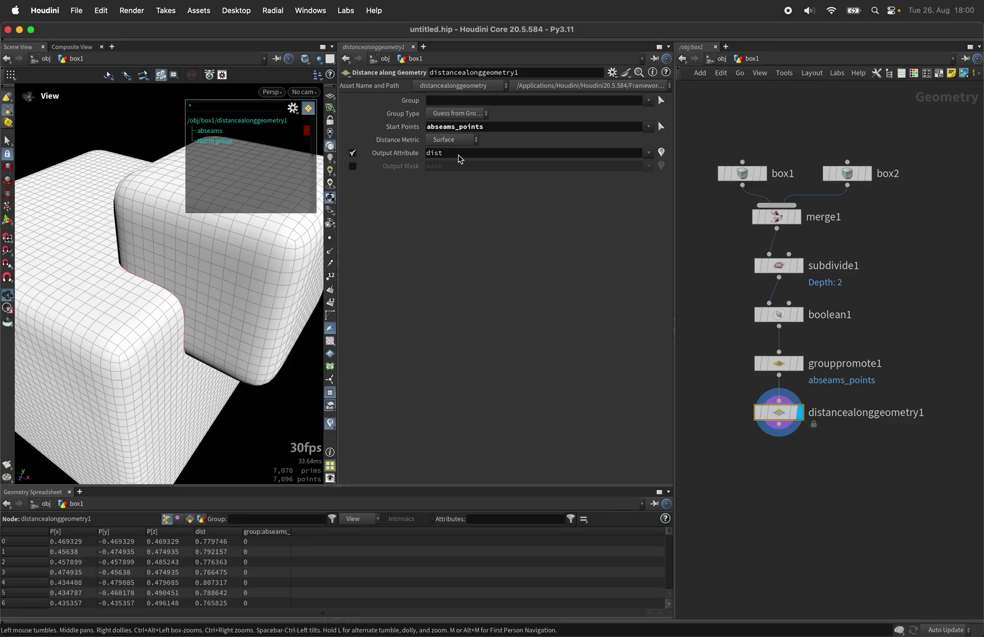
Step: Rename the distance node's output attribute to dist_srf
click(459, 155)
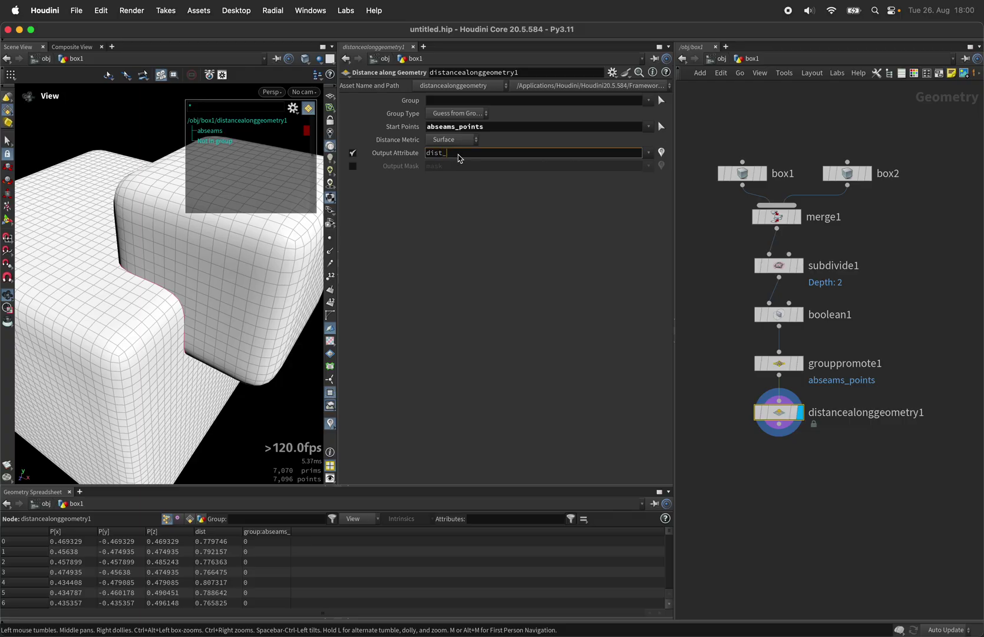
text(_srf)
key(Return)
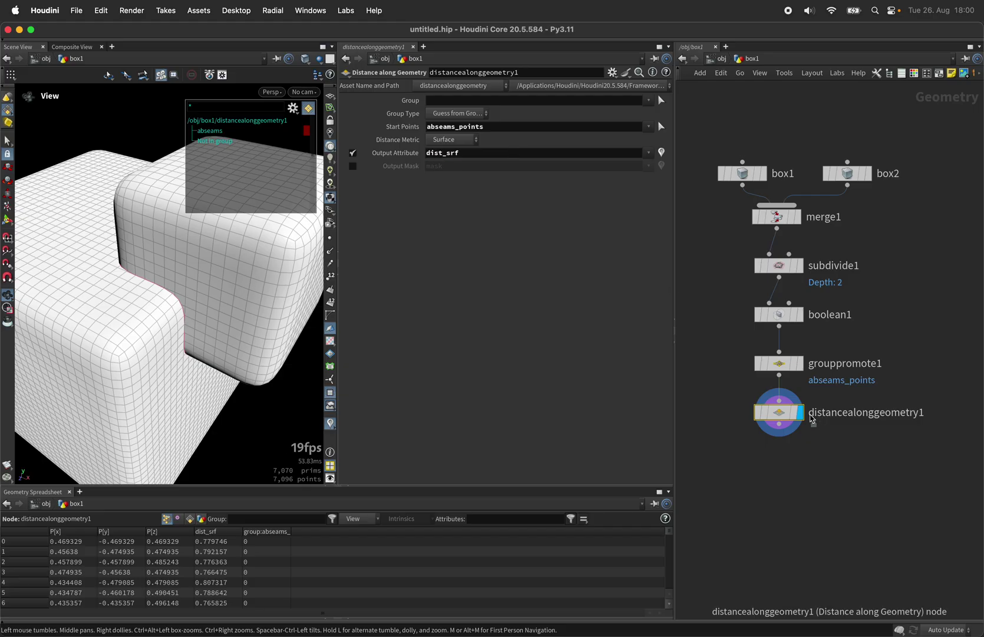
Step: Append a Clip node after distancealonggeometry1 that clips by the dist_srf attribute at a distance of 0.08
mouse_move(783, 413)
key(Tab)
text(clip)
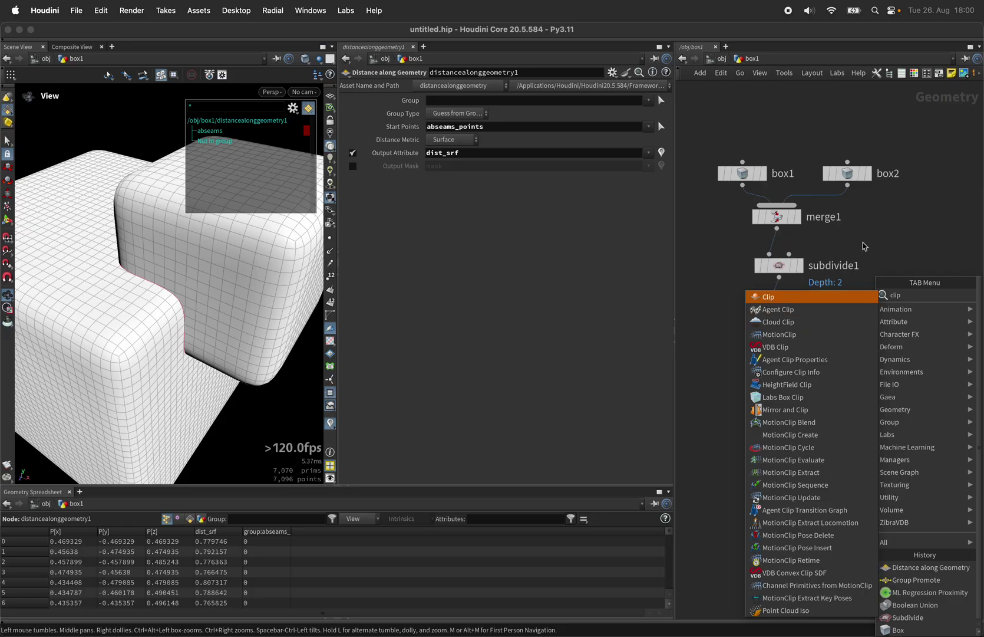
key(Return)
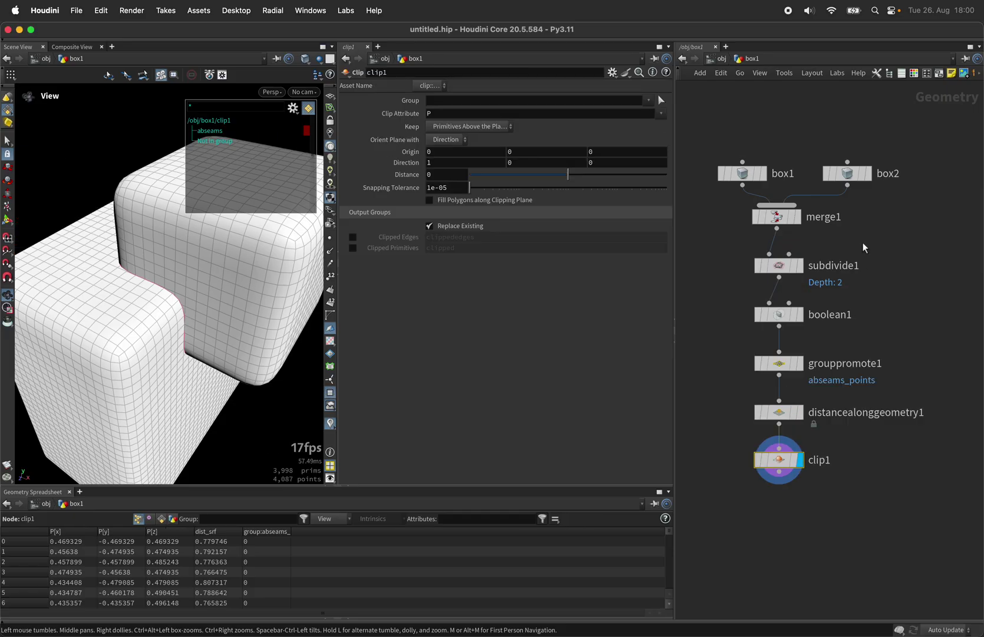
click(477, 116)
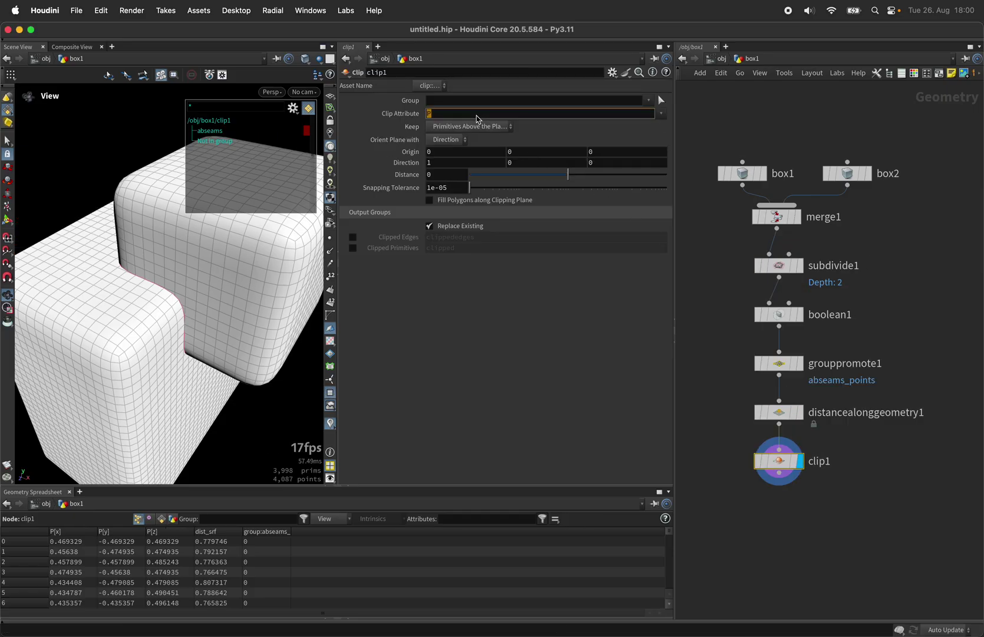
text(dist_srf)
key(Return)
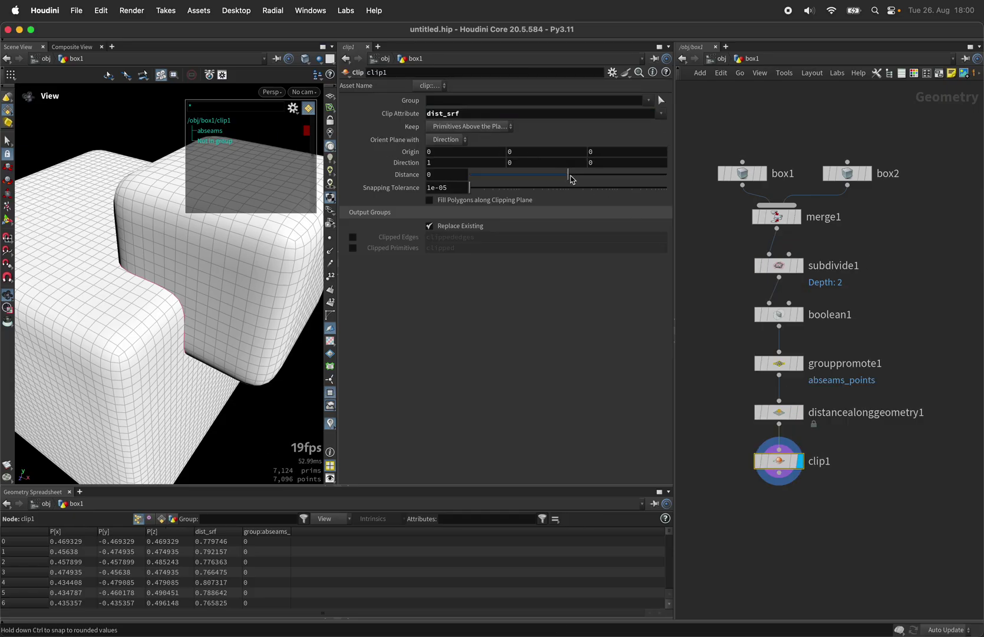
drag(570, 179, 572, 180)
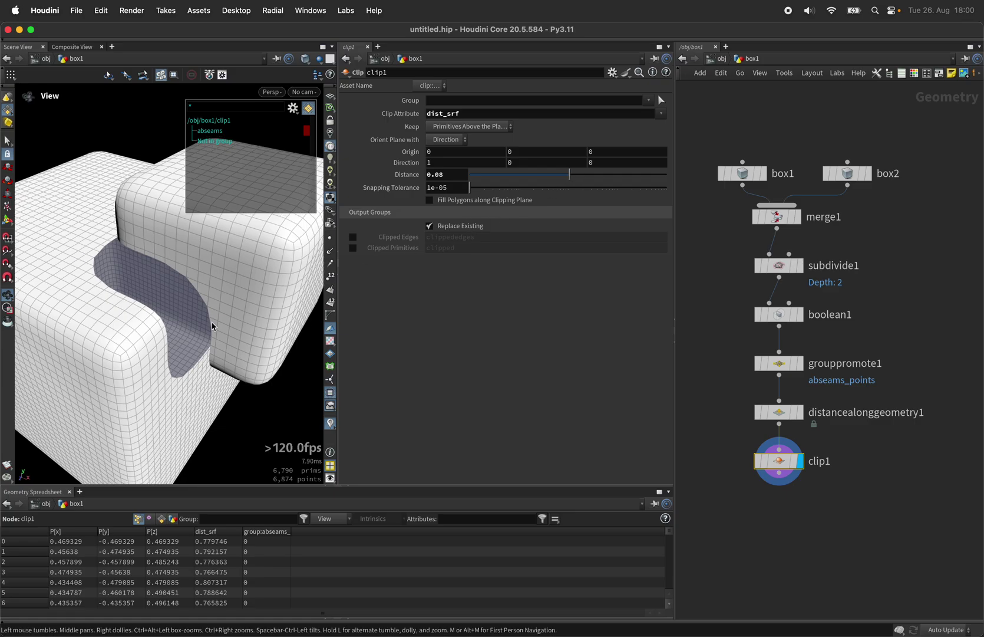
drag(213, 326, 195, 292)
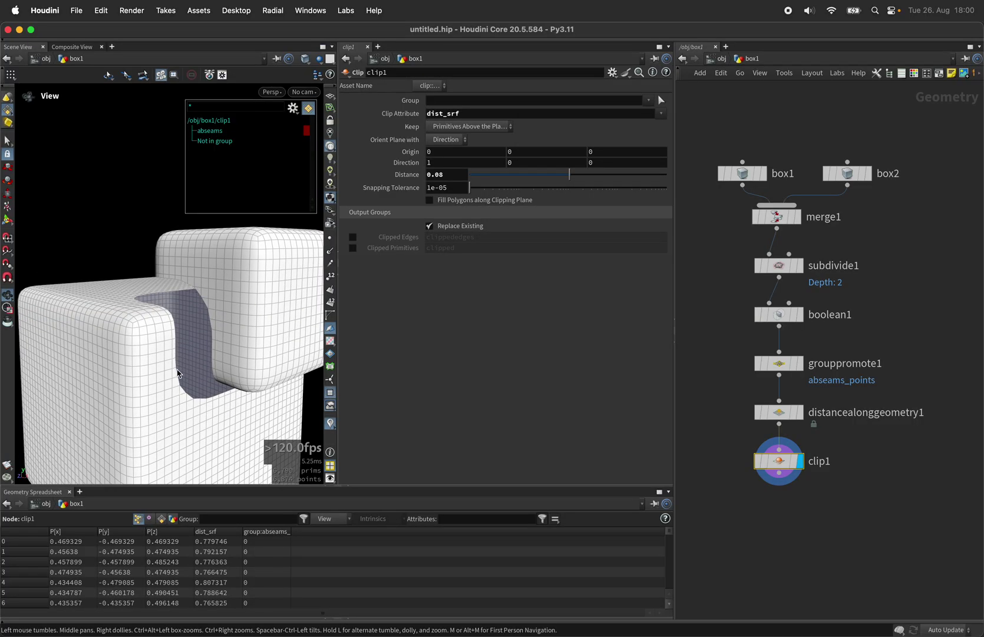
Step: Set the distance metric of distancealonggeometry1 to Heat Geodesic
click(779, 413)
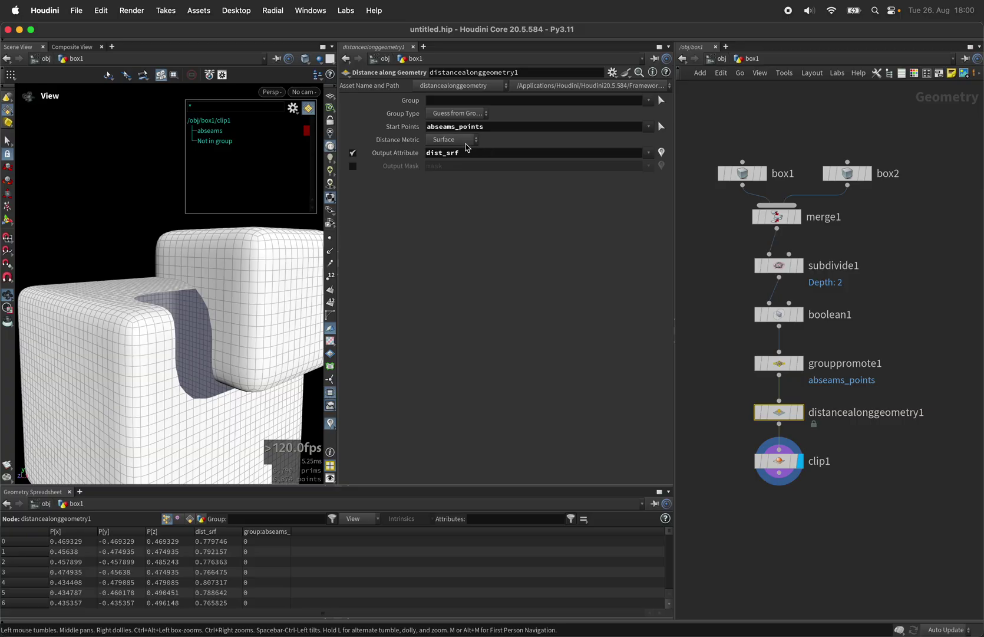
click(466, 144)
click(453, 178)
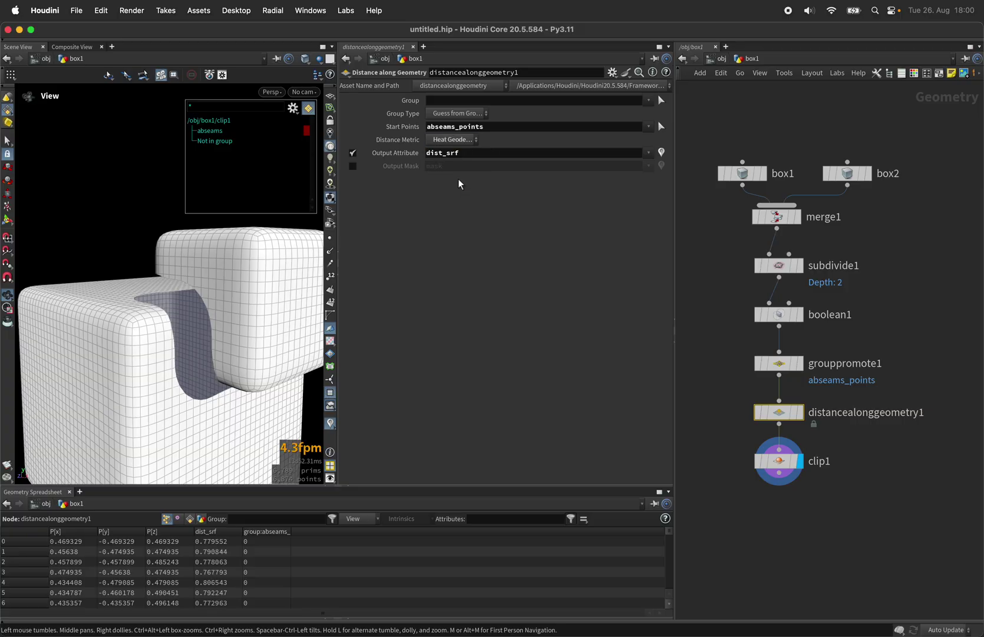
Step: Set the clip distance of clip1 to 0.1 and inspect the opening around the seam
click(778, 460)
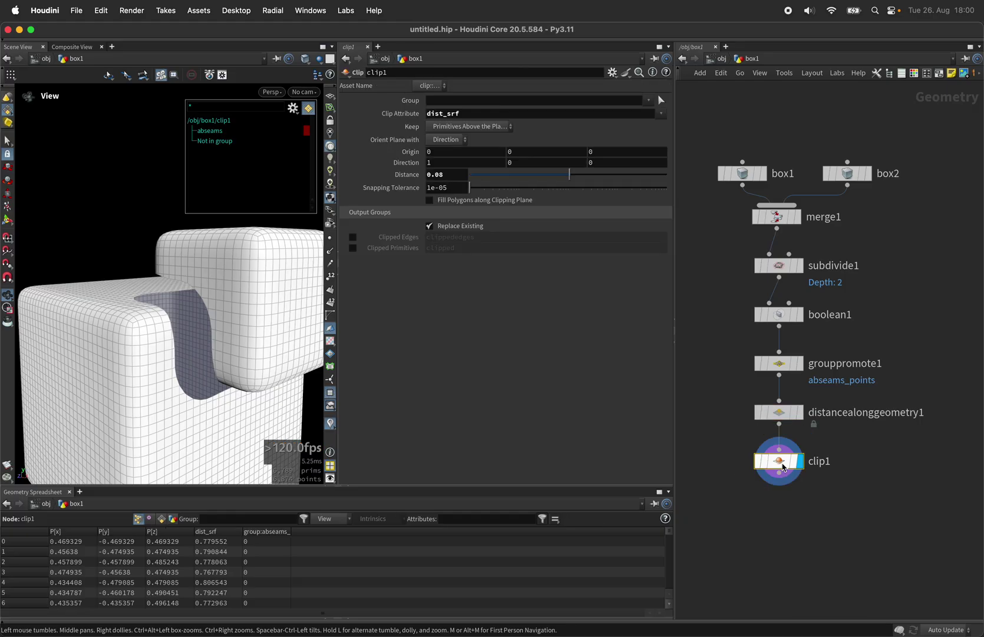
drag(167, 333, 151, 300)
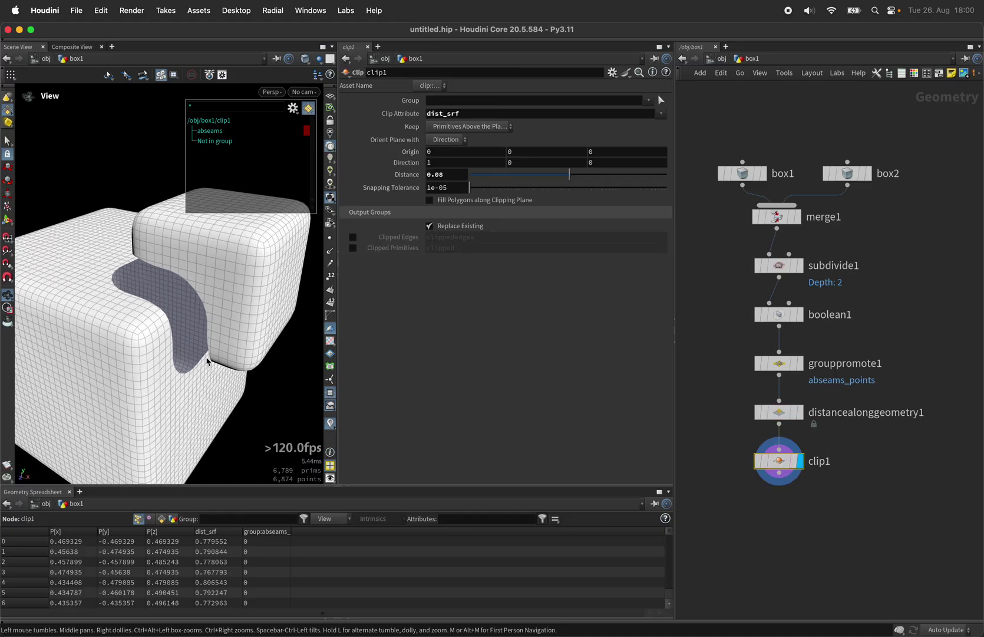
drag(207, 361, 204, 346)
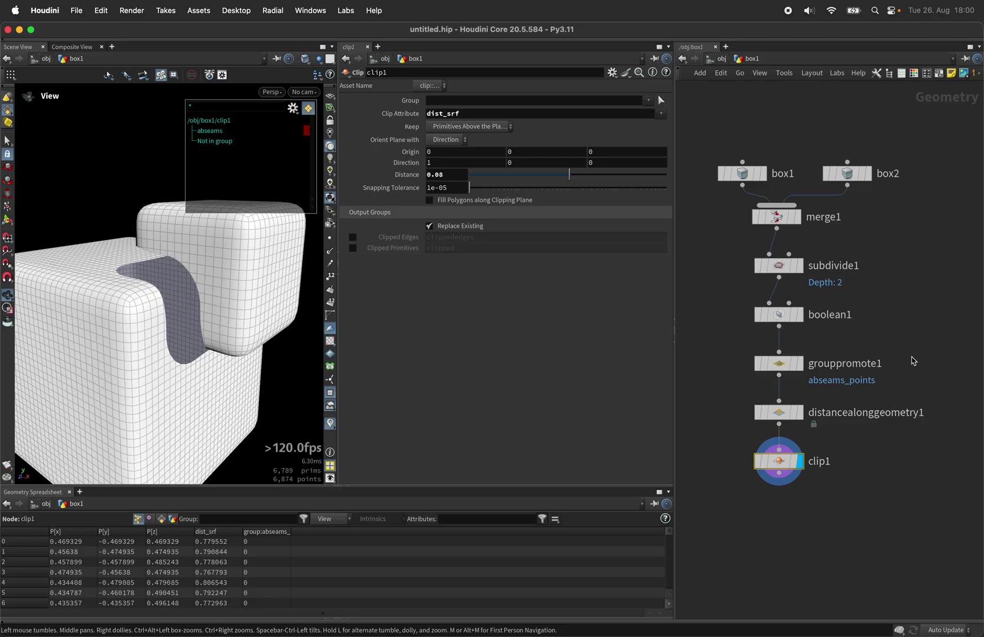
click(451, 175)
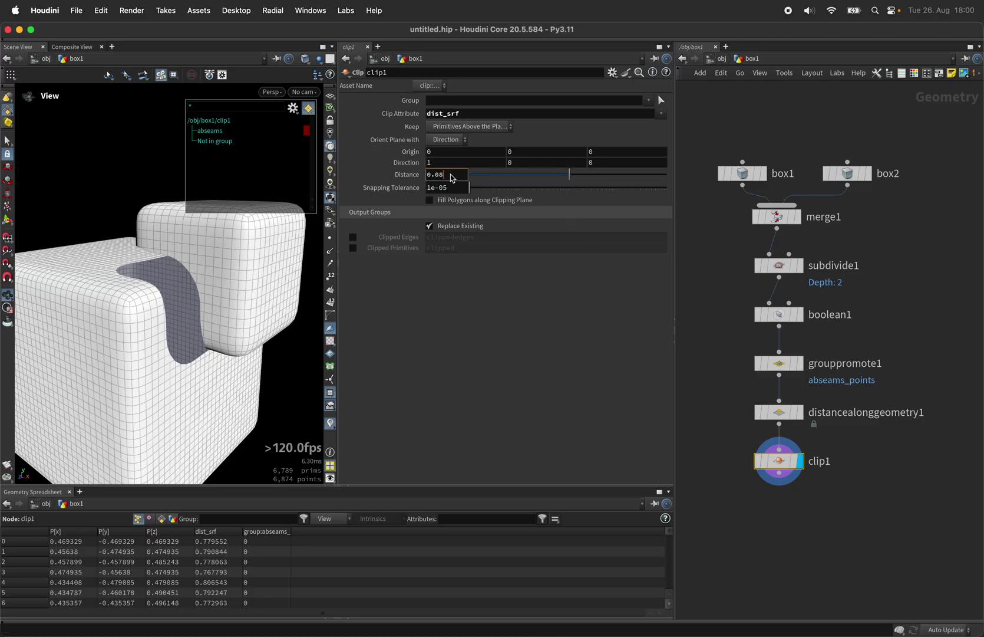
text(0.1)
key(Return)
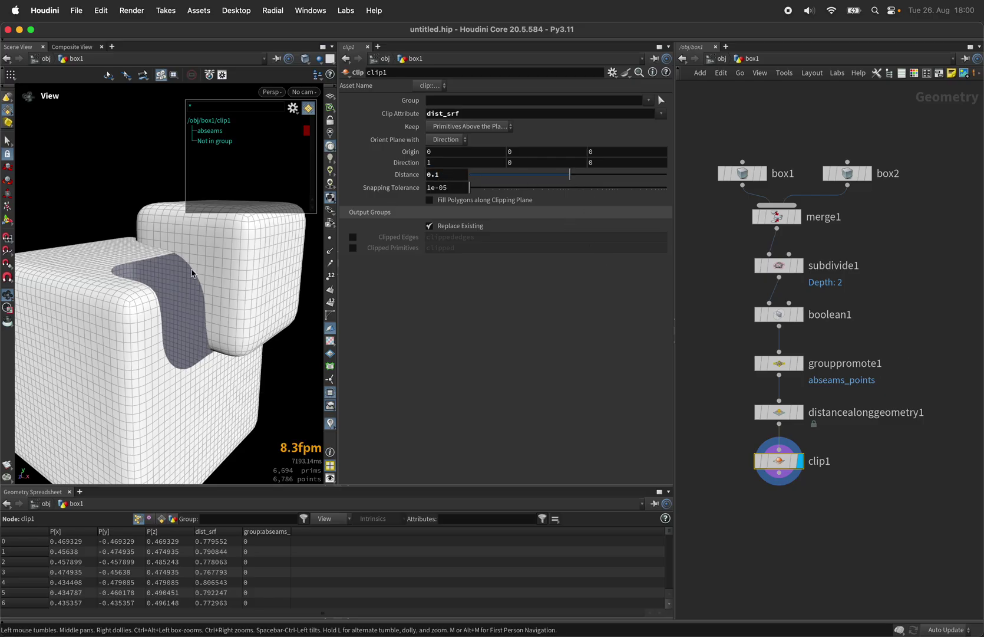
mouse_move(195, 273)
mouse_down()
mouse_move(193, 307)
mouse_move(191, 275)
mouse_up()
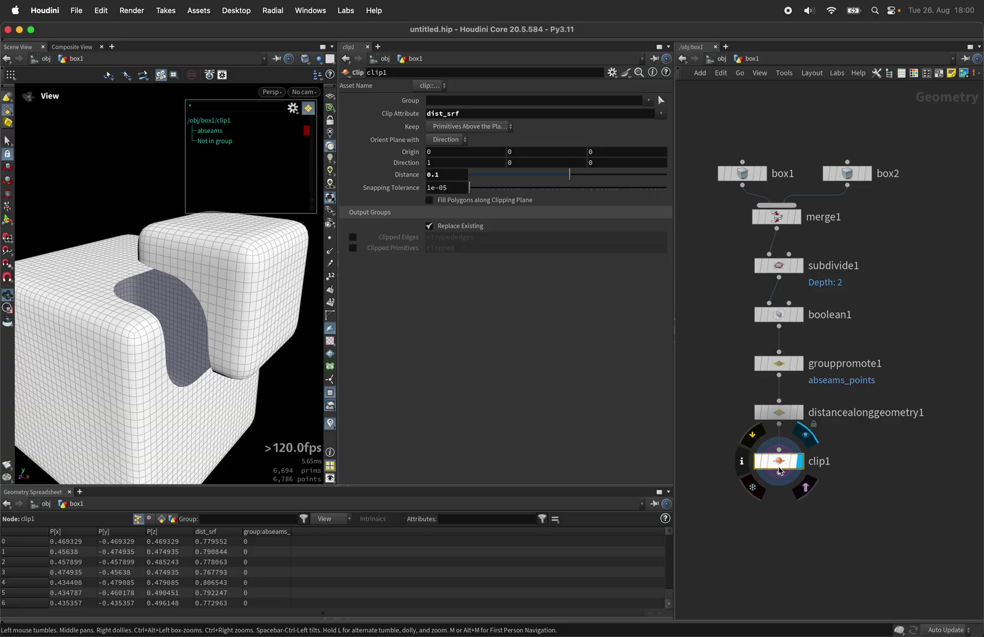
Step: Make clip1 keep all primitives and enable its Above Primitives and Below Primitives output groups
click(460, 127)
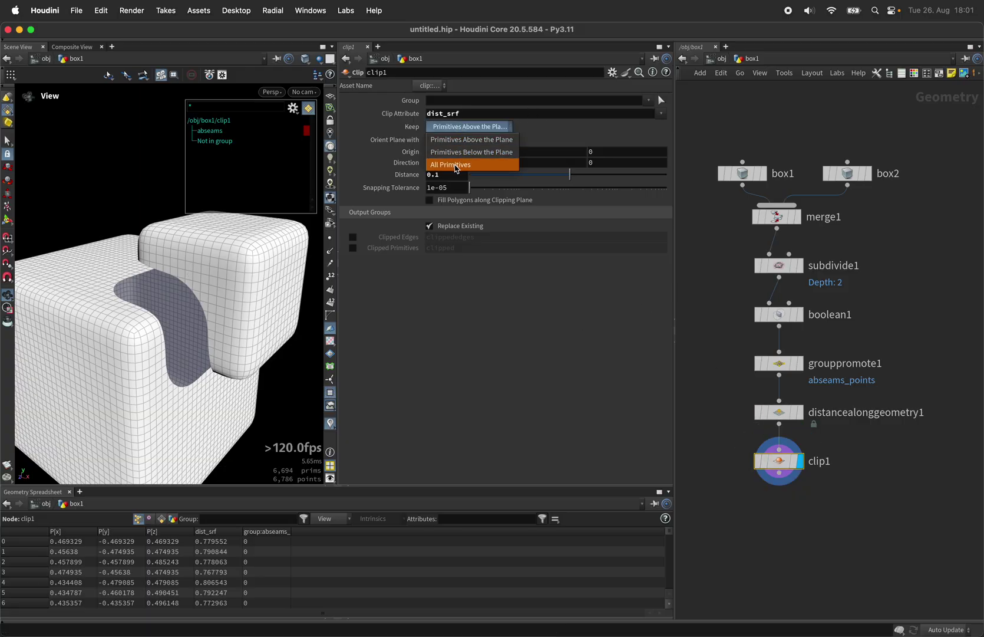
click(454, 165)
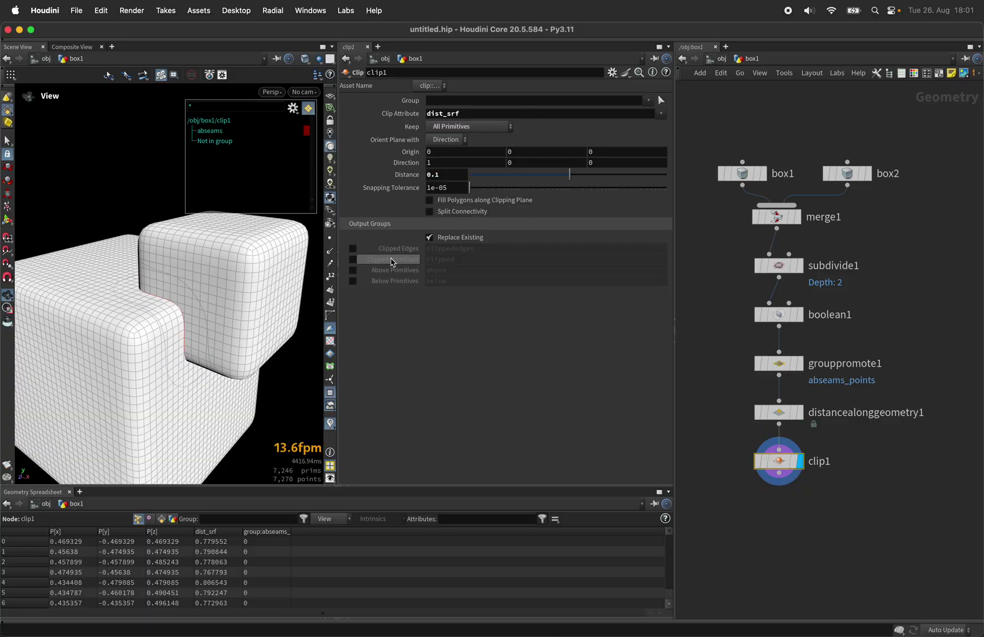
click(353, 270)
click(353, 281)
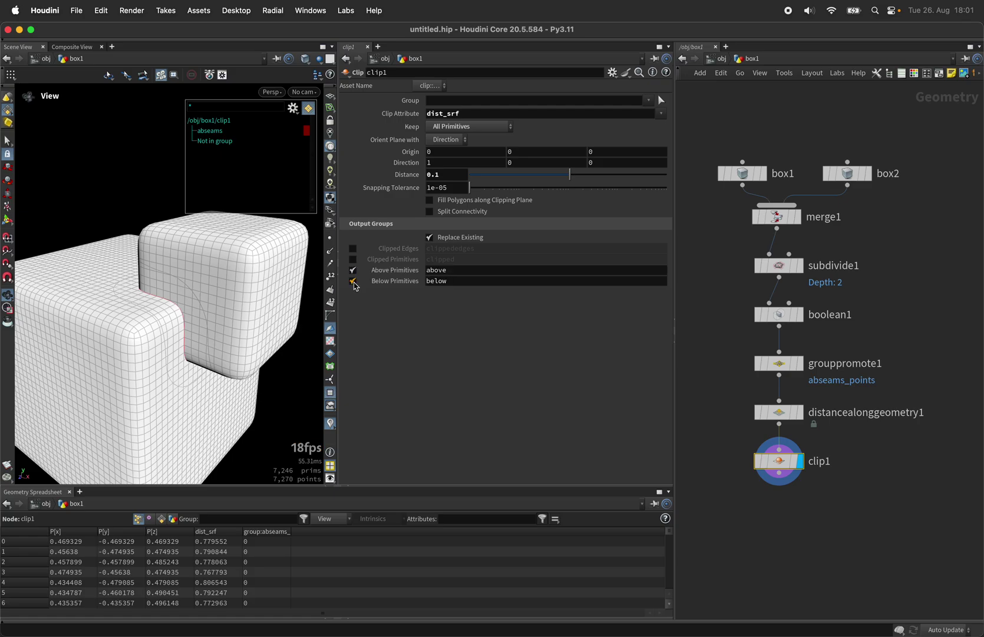
Step: Name the clip's above primitives group solid and its below primitives group transition
double_click(464, 271)
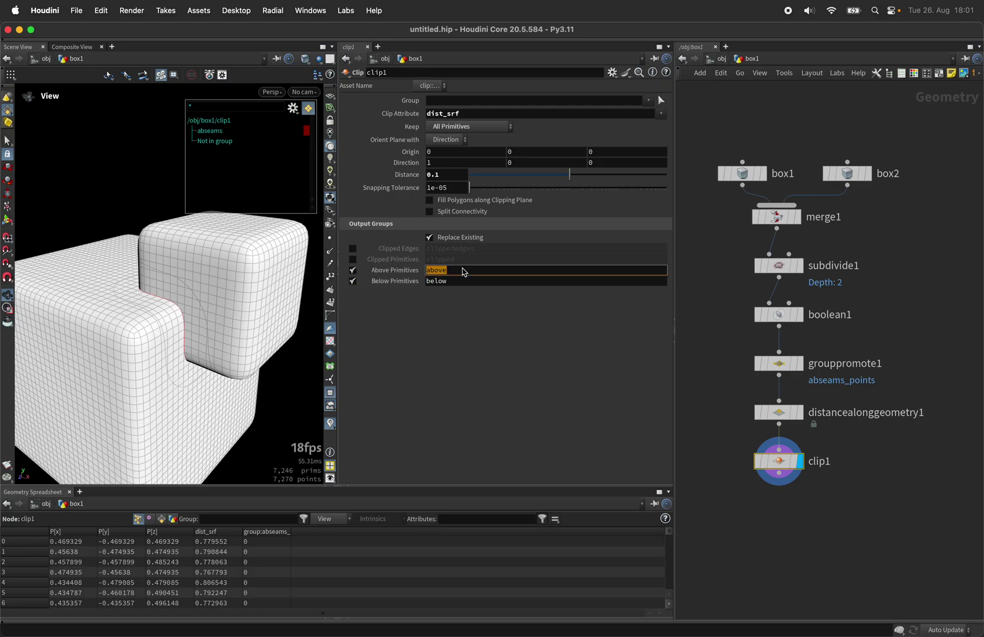
text(solid)
key(Tab)
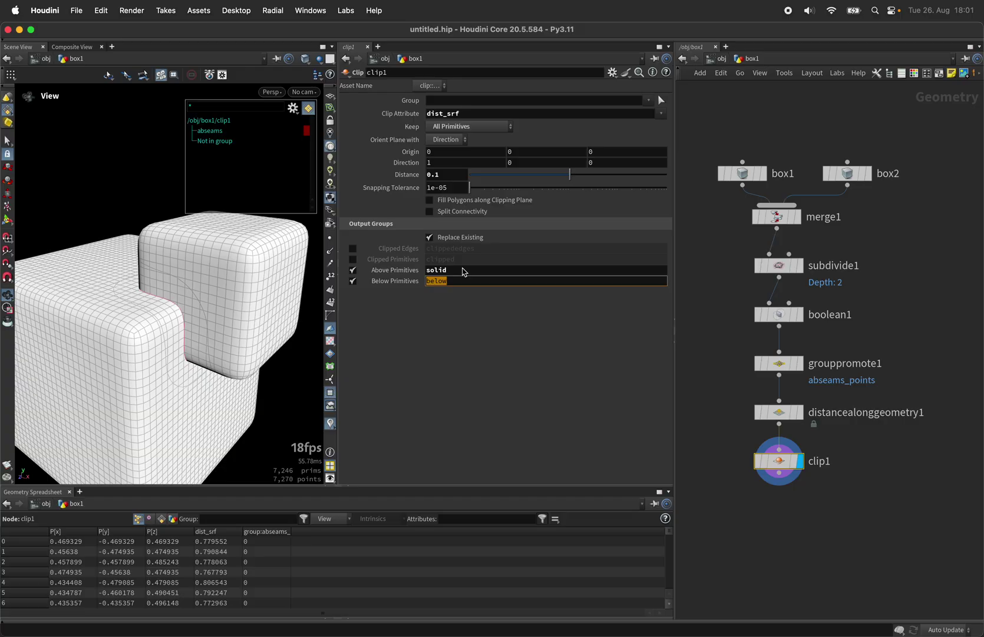
text(transition)
key(Return)
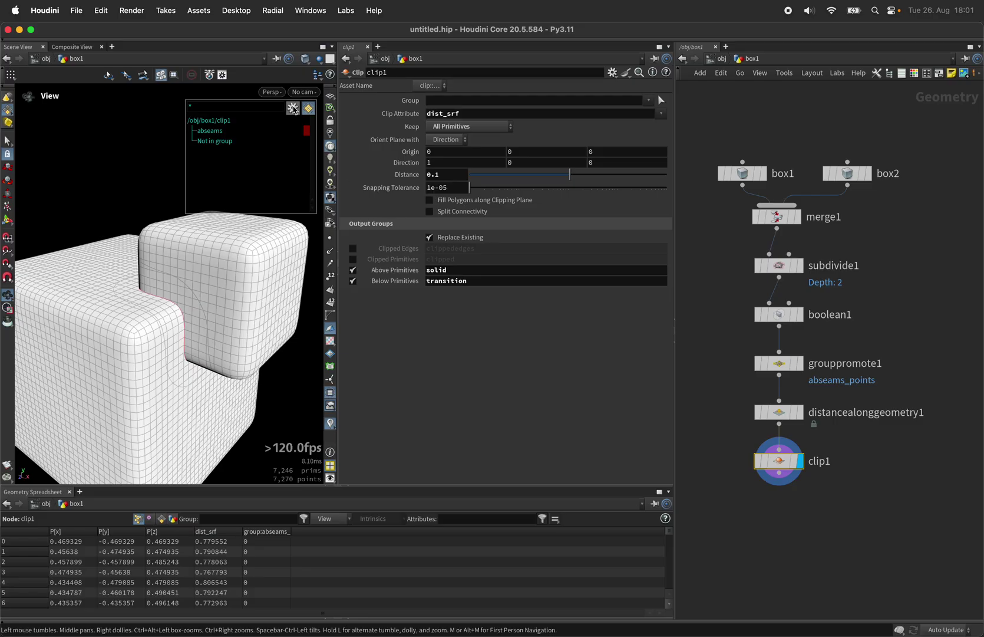
Step: Switch the viewport's group list to primitive groups to inspect the solid and transition areas
click(293, 108)
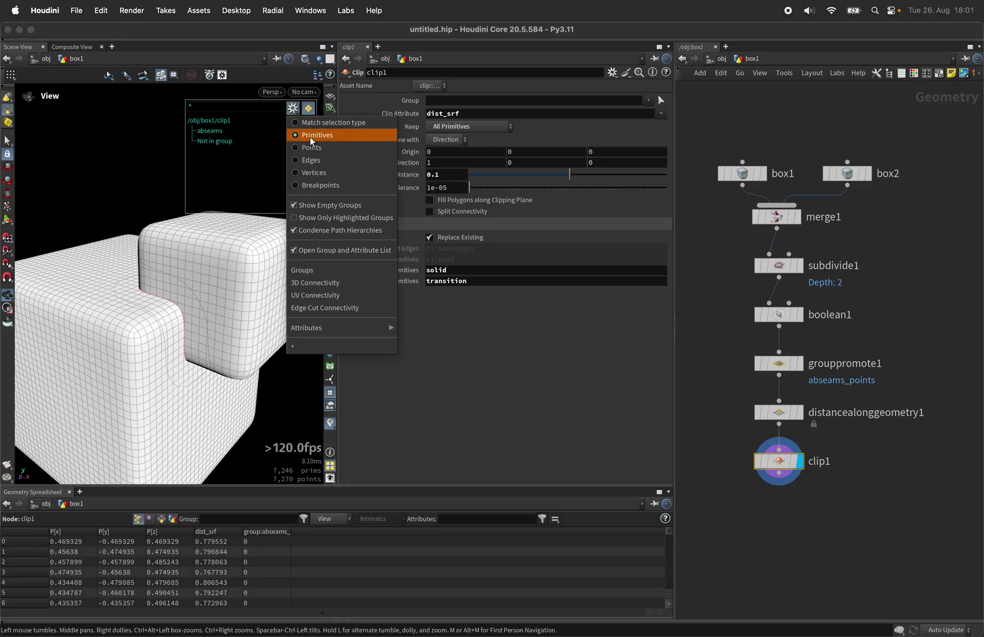
click(311, 137)
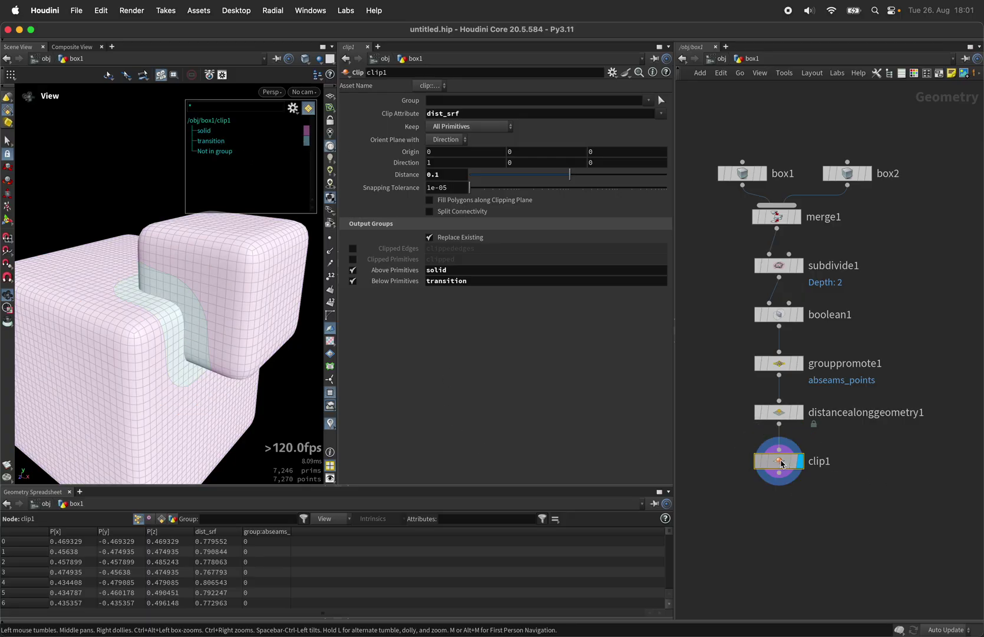
Step: Add a Remesh node after clip1 and restrict it to the transition group
key(Tab)
text(reme)
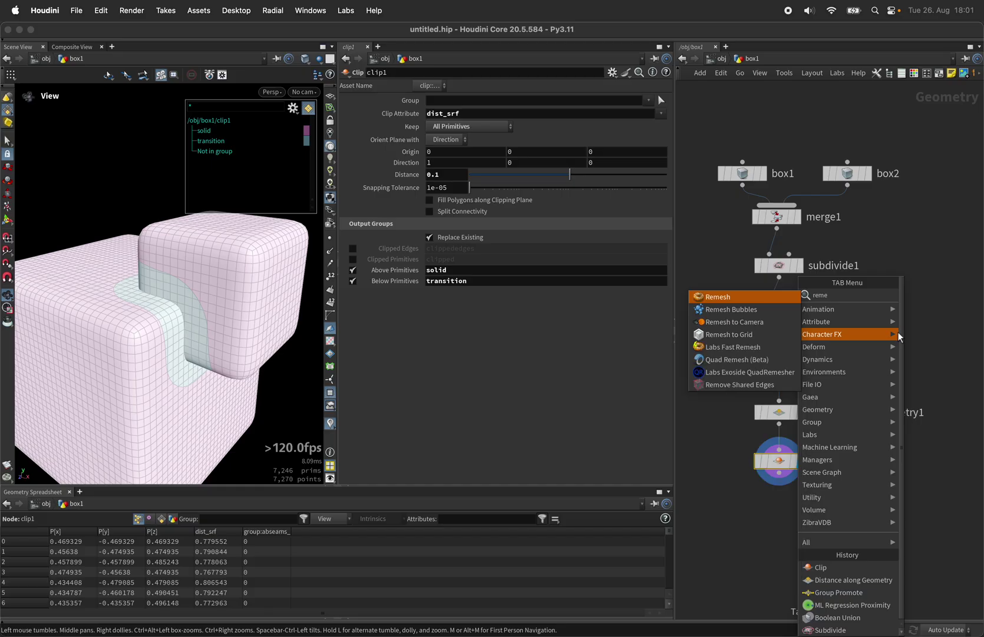
key(Return)
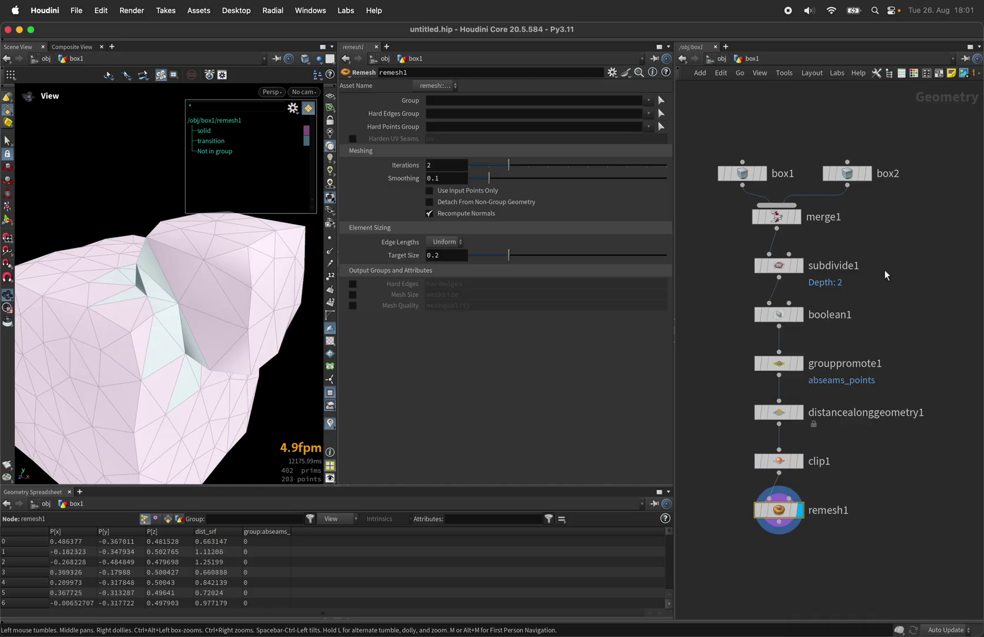
click(647, 103)
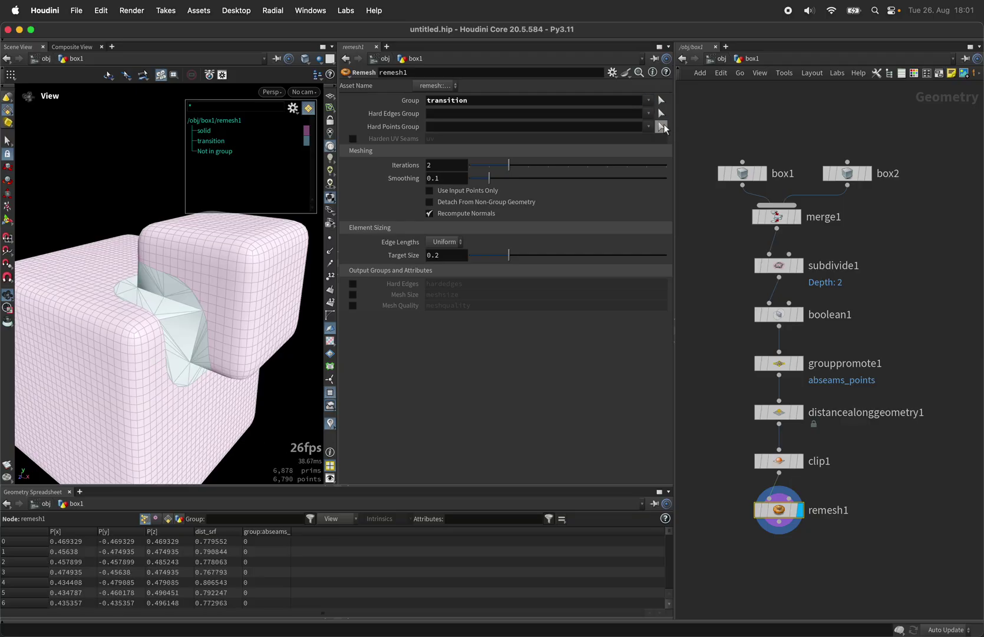
Step: Set remesh1 to 5 iterations, a target size of 0.02 and a smoothing of 10
click(569, 170)
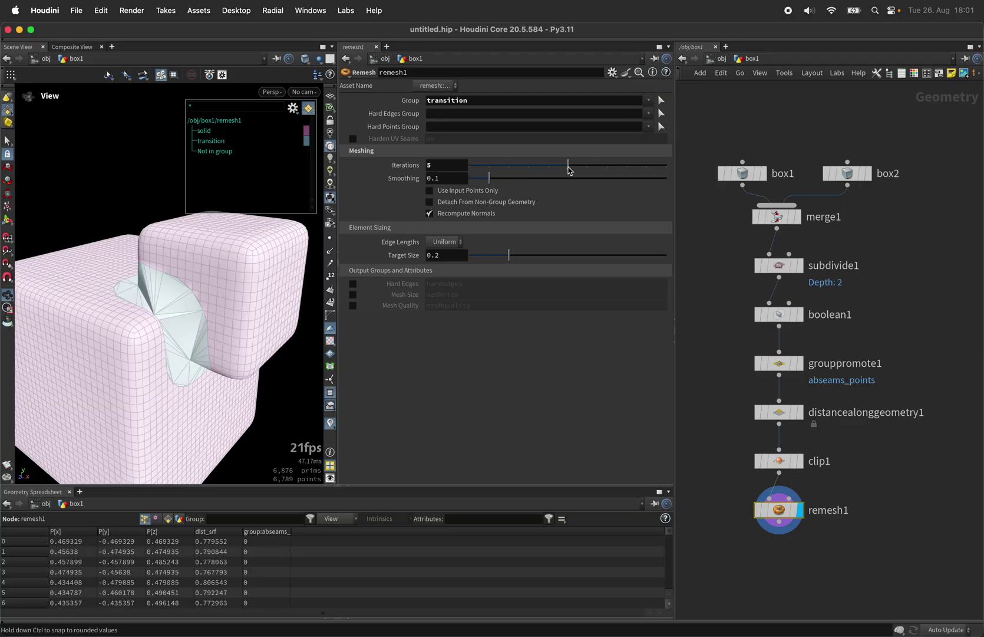
click(436, 256)
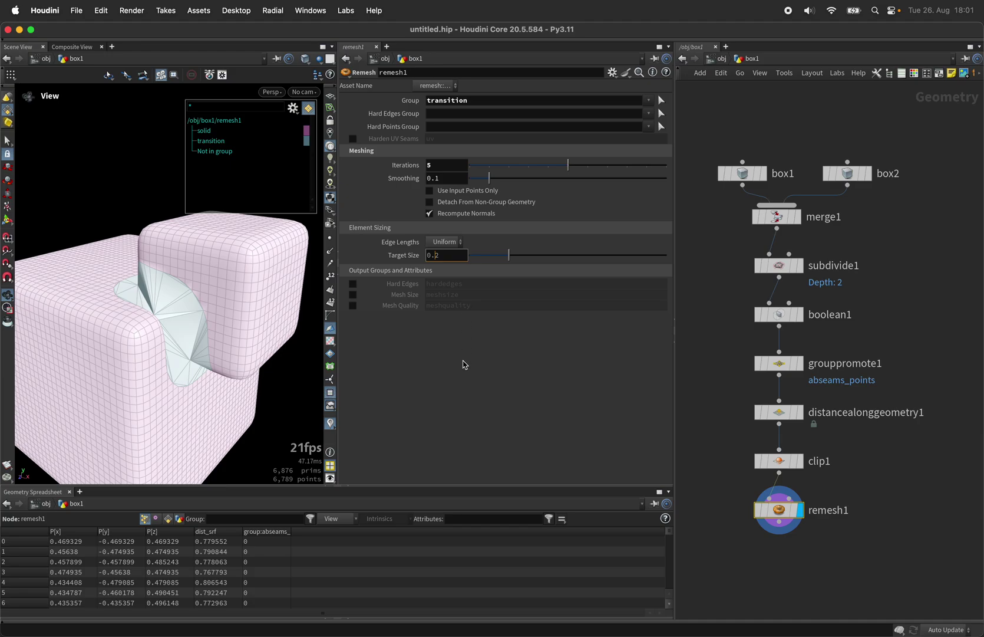
key(Return)
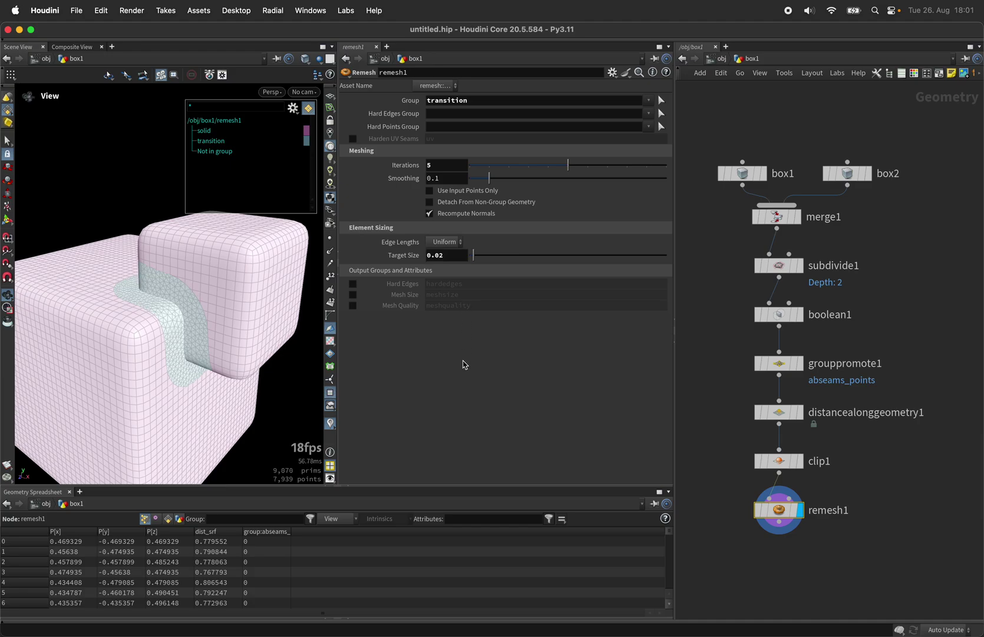
double_click(462, 179)
text(10)
key(Return)
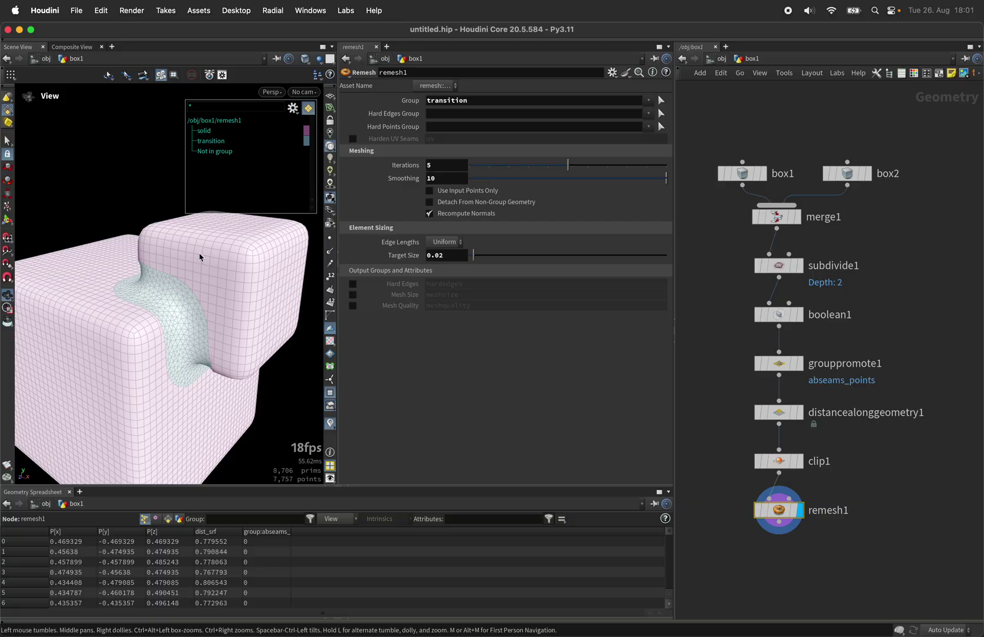
Step: Make remesh1 detach from non-group geometry, display 3D island boundaries and inspect the border of the transition area
drag(201, 257, 283, 320)
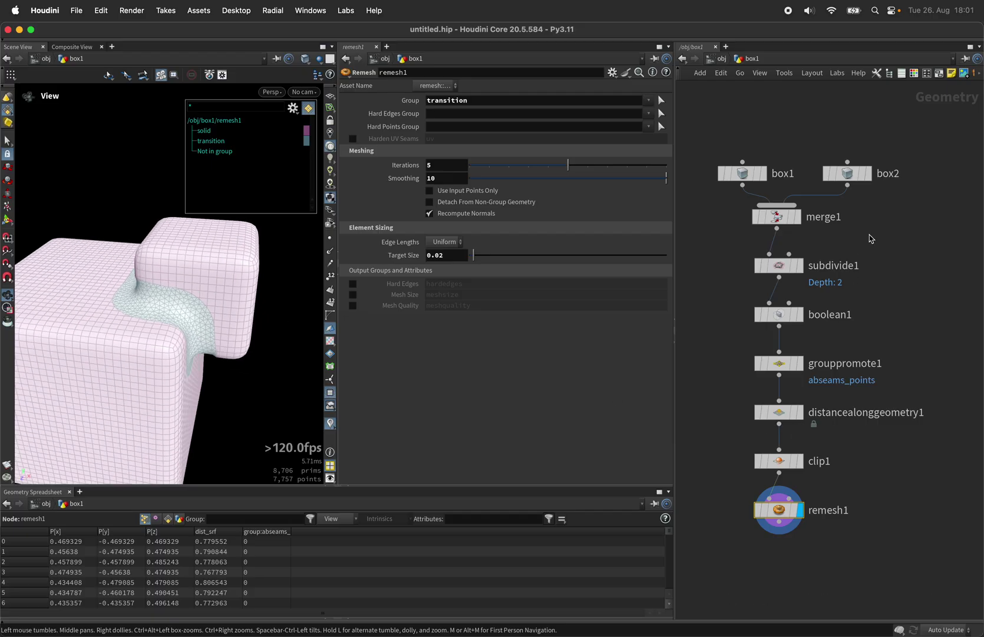
scroll(870, 238, down, 1)
scroll(859, 409, up, 2)
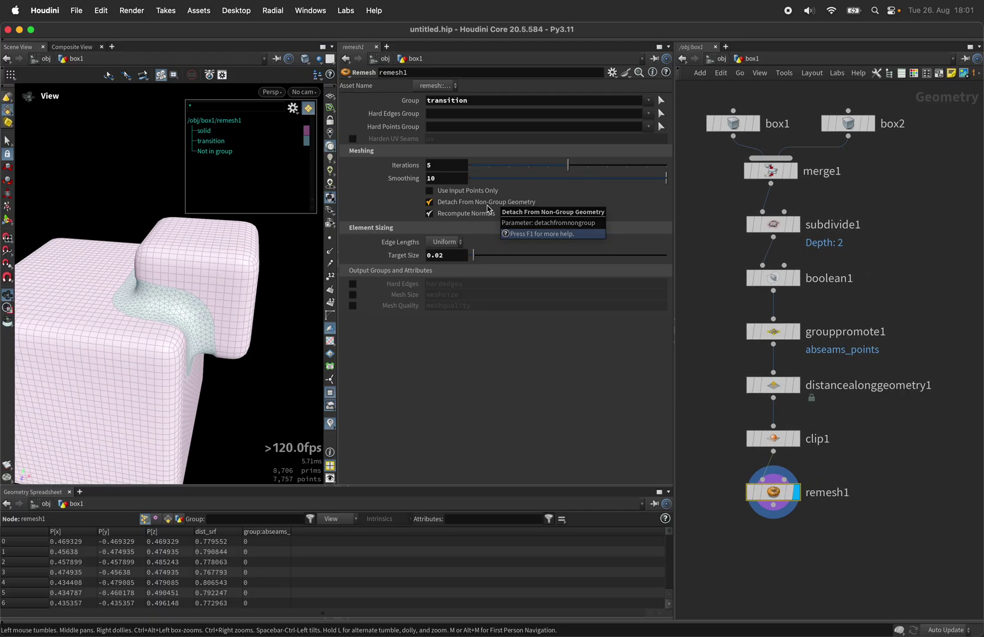
click(487, 207)
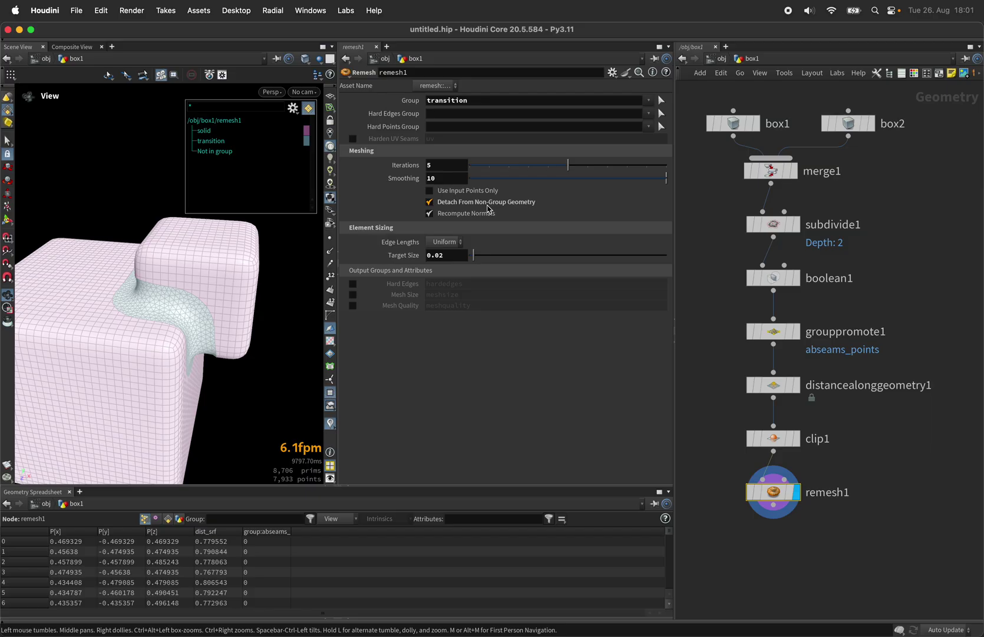
click(331, 354)
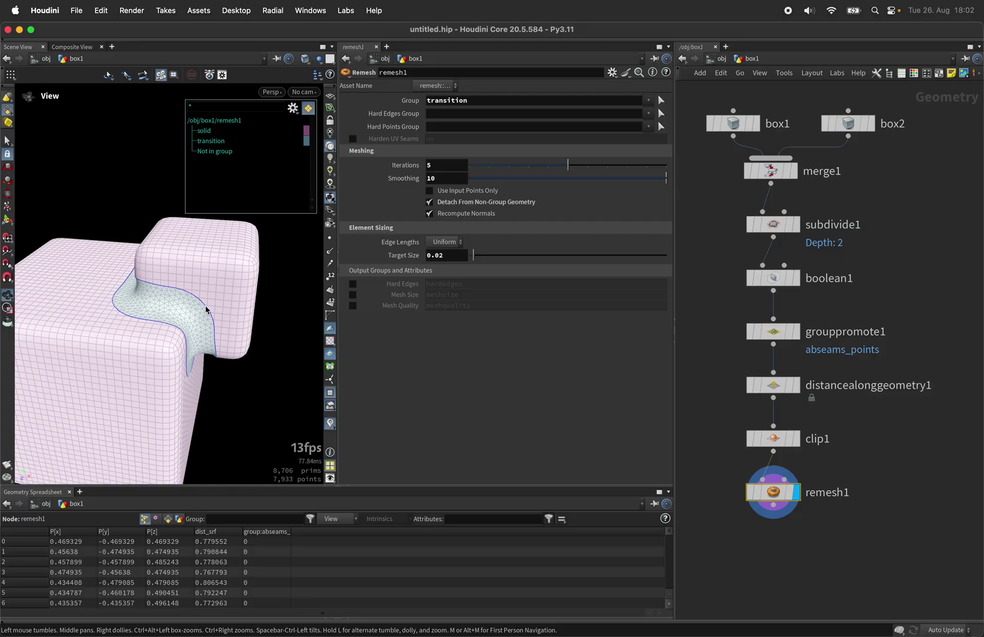
mouse_move(206, 309)
mouse_down()
mouse_move(172, 264)
mouse_move(180, 356)
mouse_move(215, 308)
mouse_move(204, 310)
mouse_up()
drag(153, 283, 139, 262)
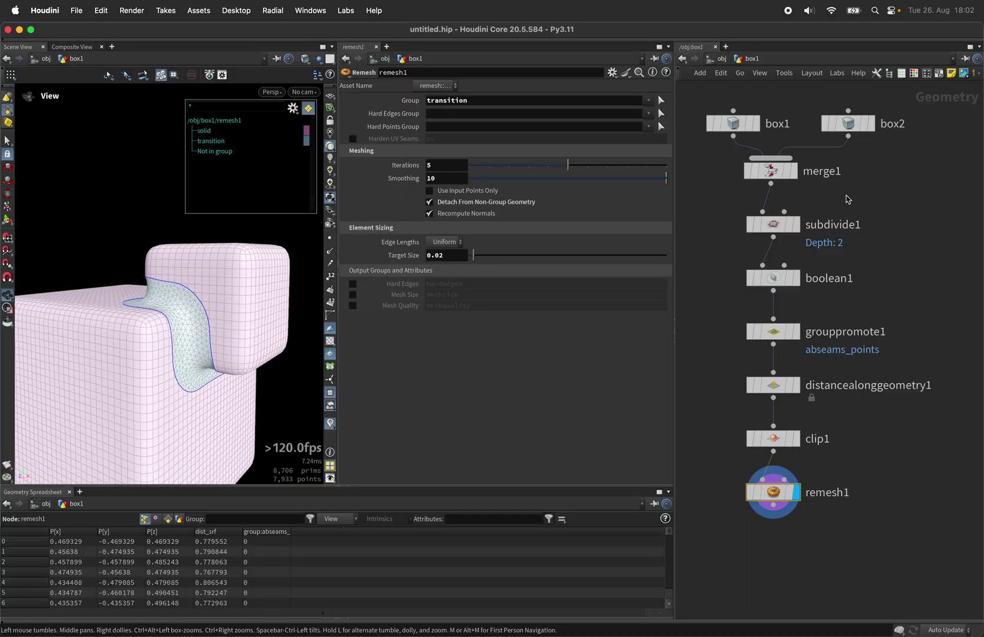
scroll(836, 198, down, 2)
scroll(840, 438, up, 3)
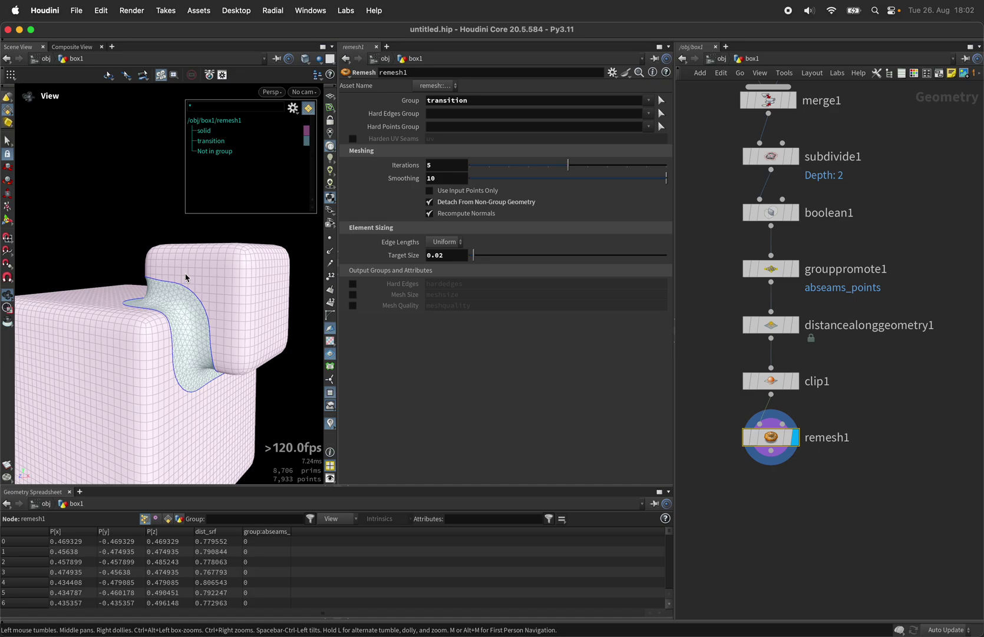
scroll(185, 277, up, 5)
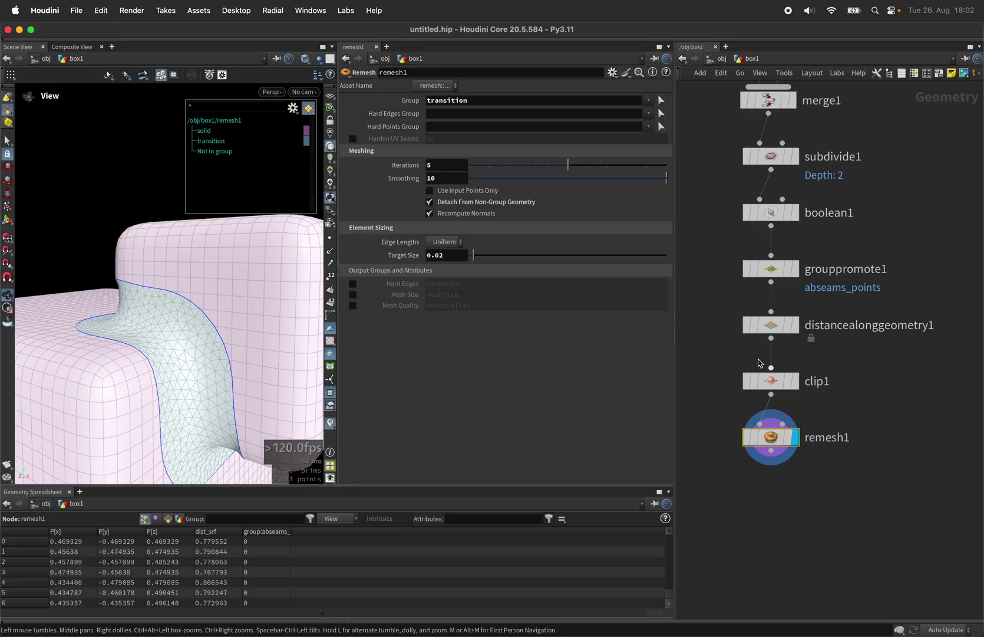
Step: Add a Split node after remesh1 that separates the solid group, with the group type set to Primitives
scroll(834, 318, down, 1)
scroll(798, 451, up, 2)
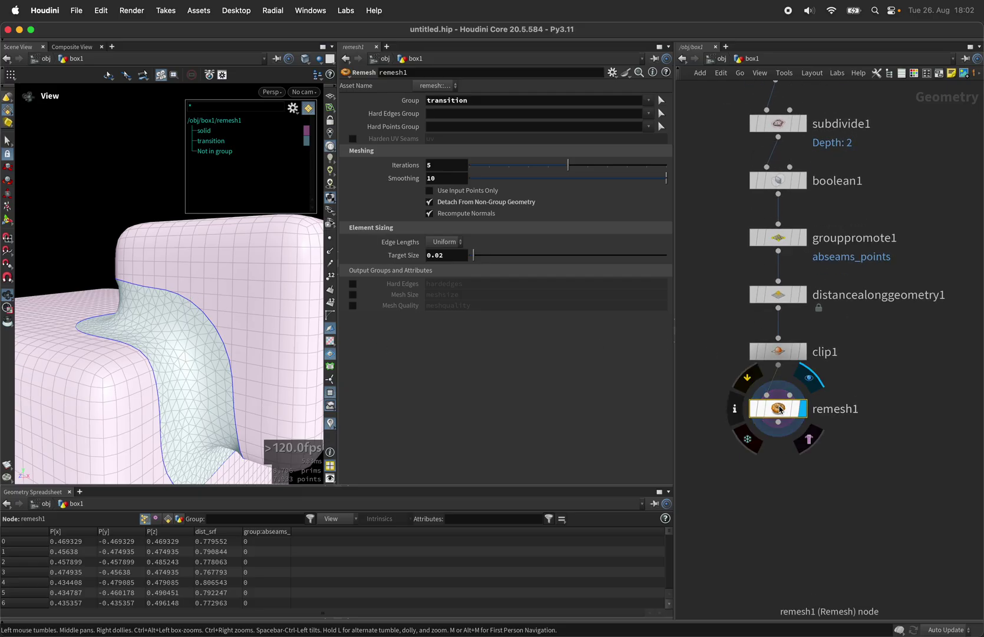
key(Tab)
text(split)
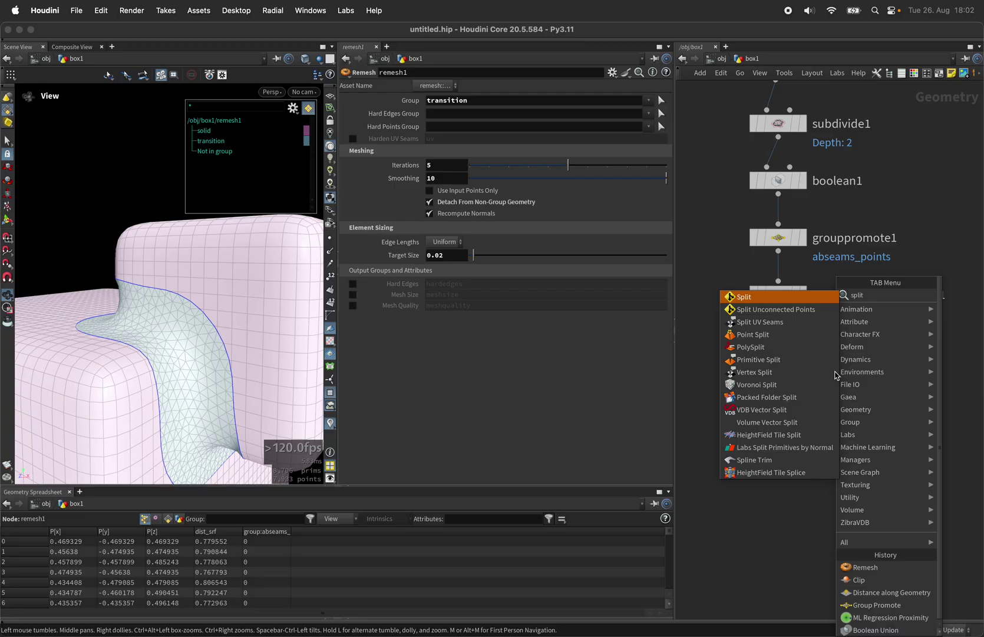
key(Down)
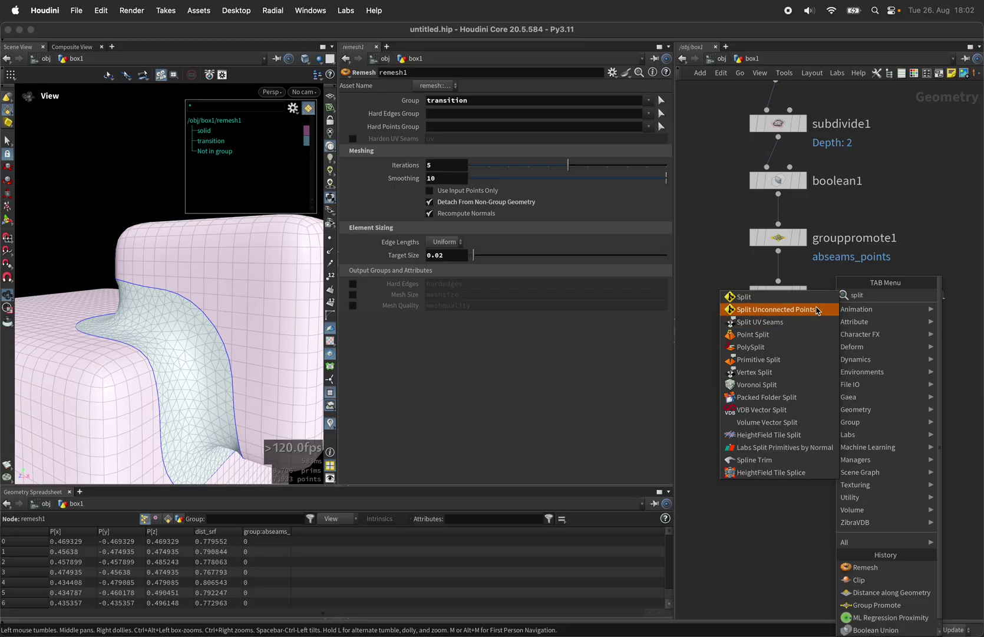
key(Up)
key(Return)
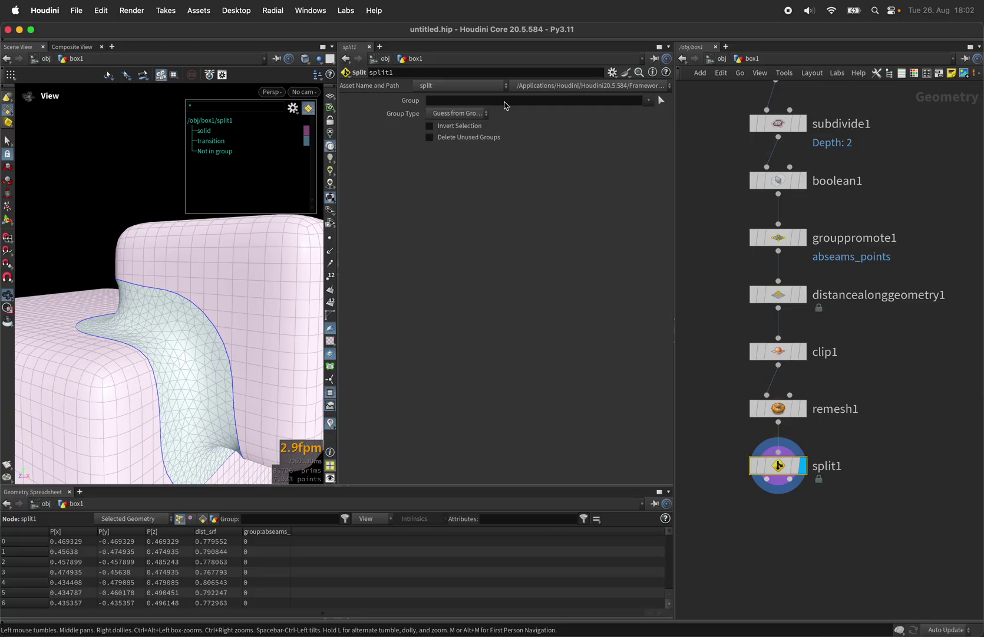
click(477, 114)
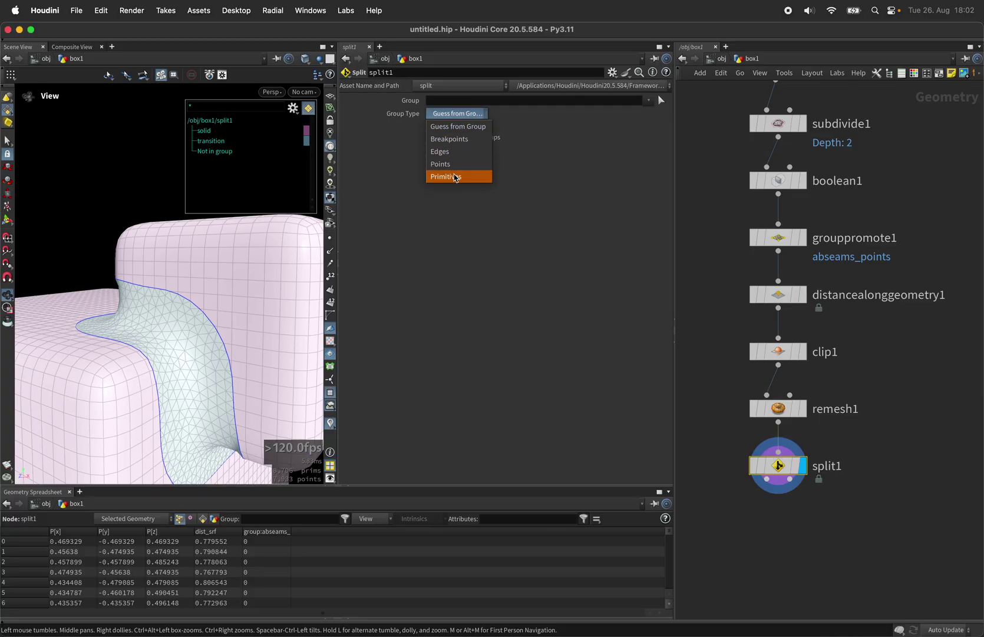
click(455, 177)
click(649, 100)
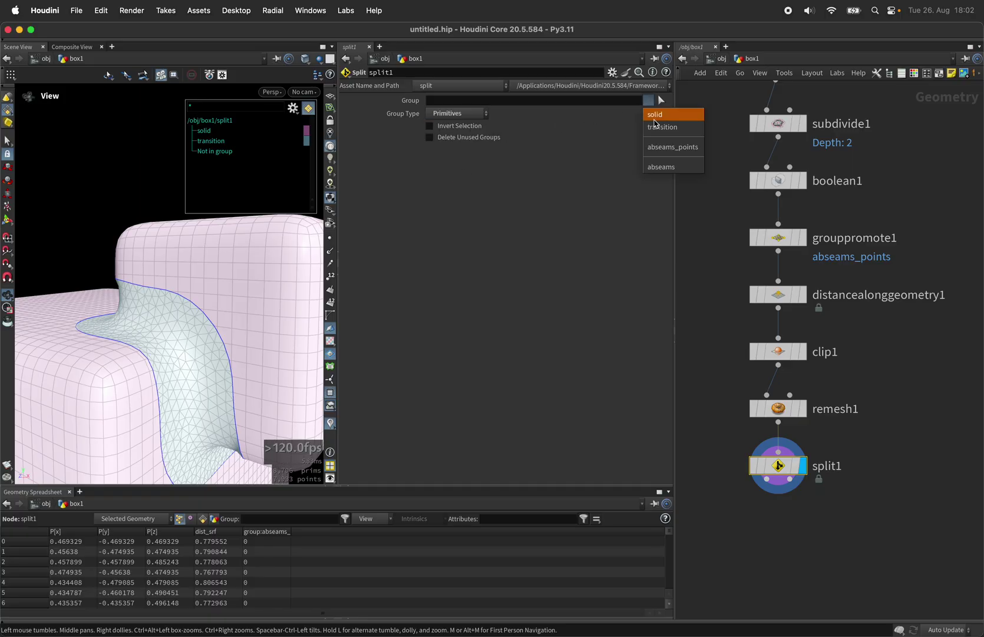
click(655, 119)
Step: Insert a Group Create node between remesh1 and split1 and display its result
scroll(858, 306, down, 3)
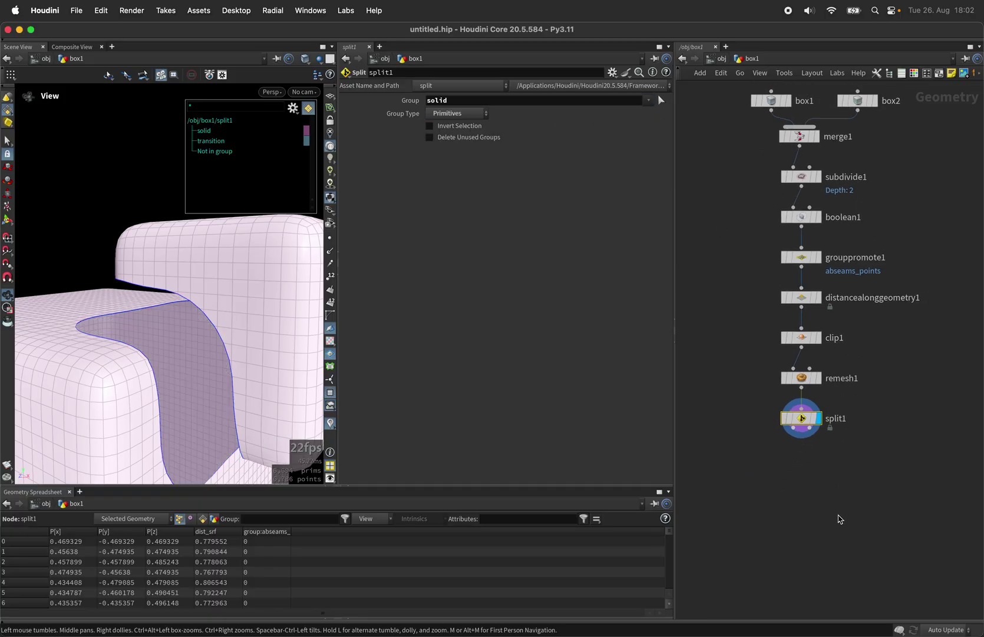
scroll(838, 516, up, 2)
drag(792, 390, 792, 429)
key(Tab)
text(grou)
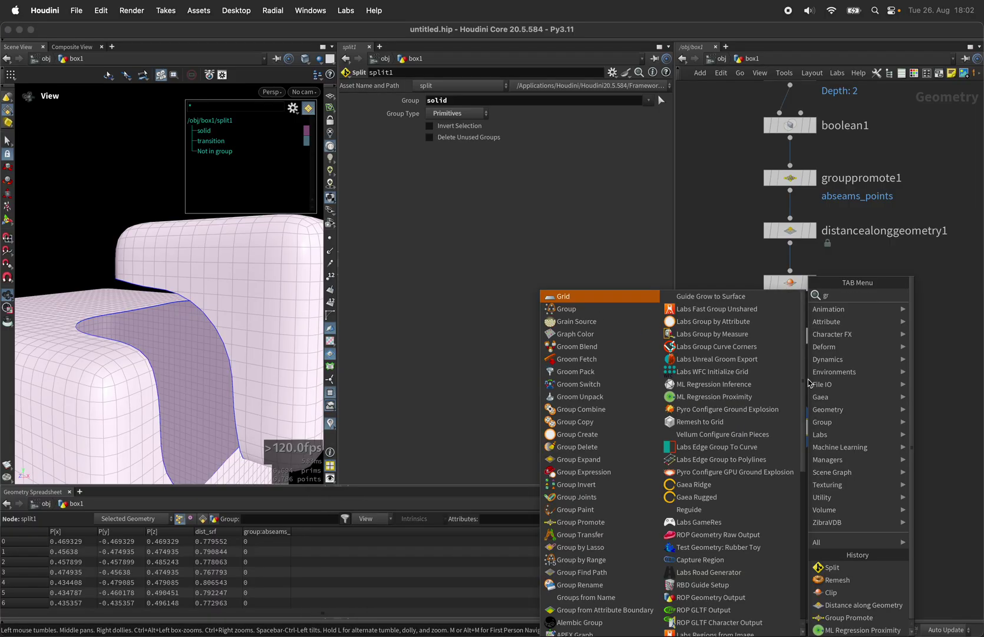
key(Return)
click(814, 386)
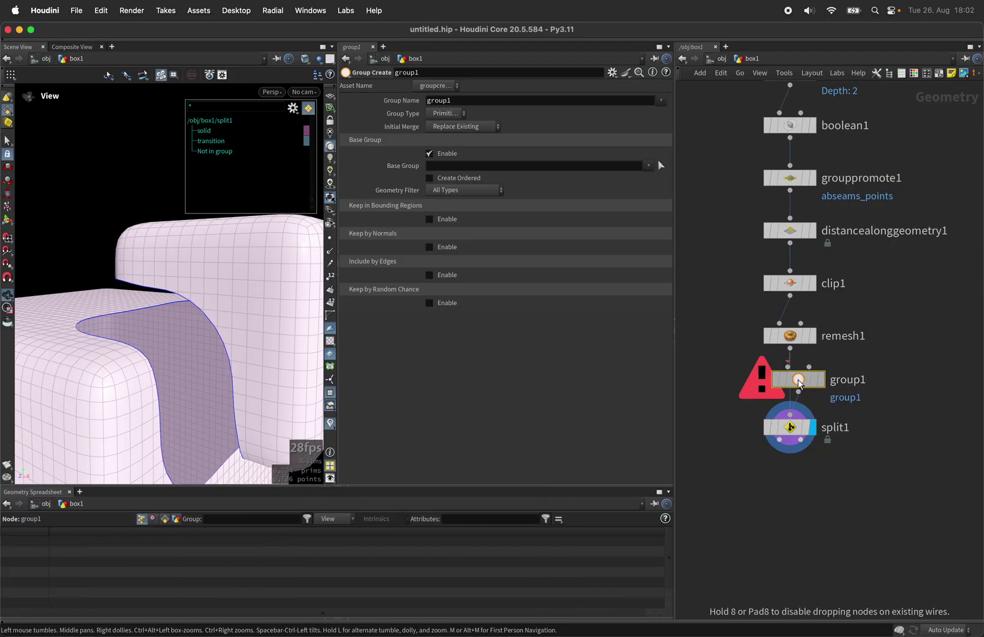
click(815, 388)
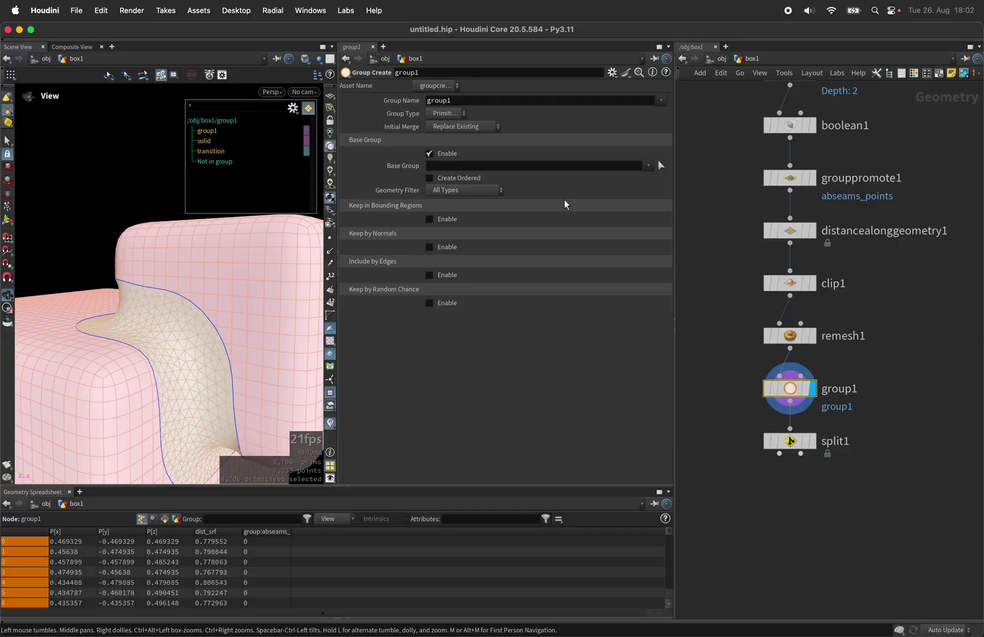
Step: Name the new group boundary and set its group type to Points
double_click(456, 104)
text(boundary)
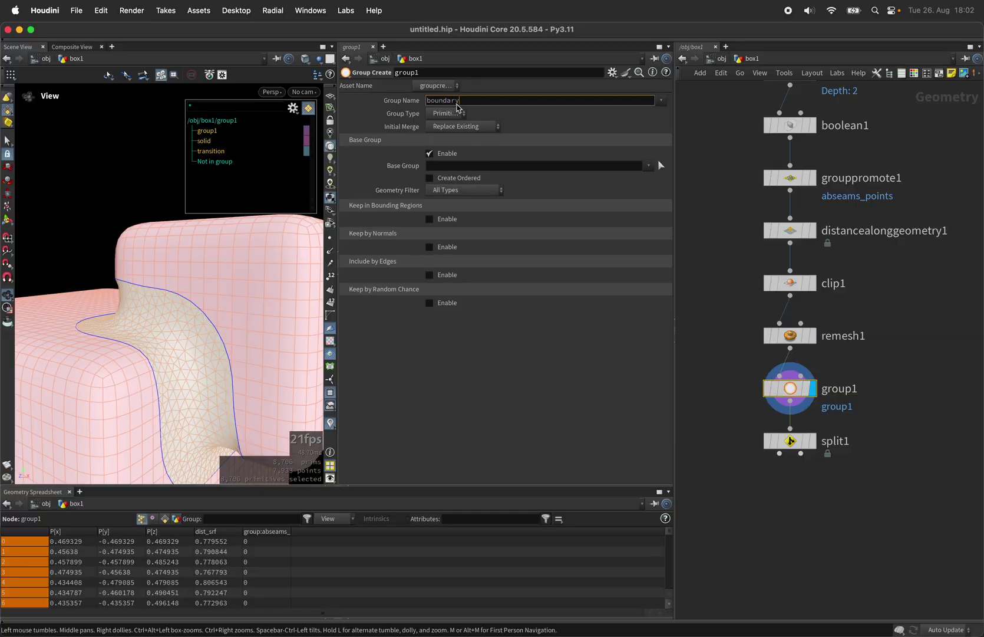
key(Return)
click(447, 113)
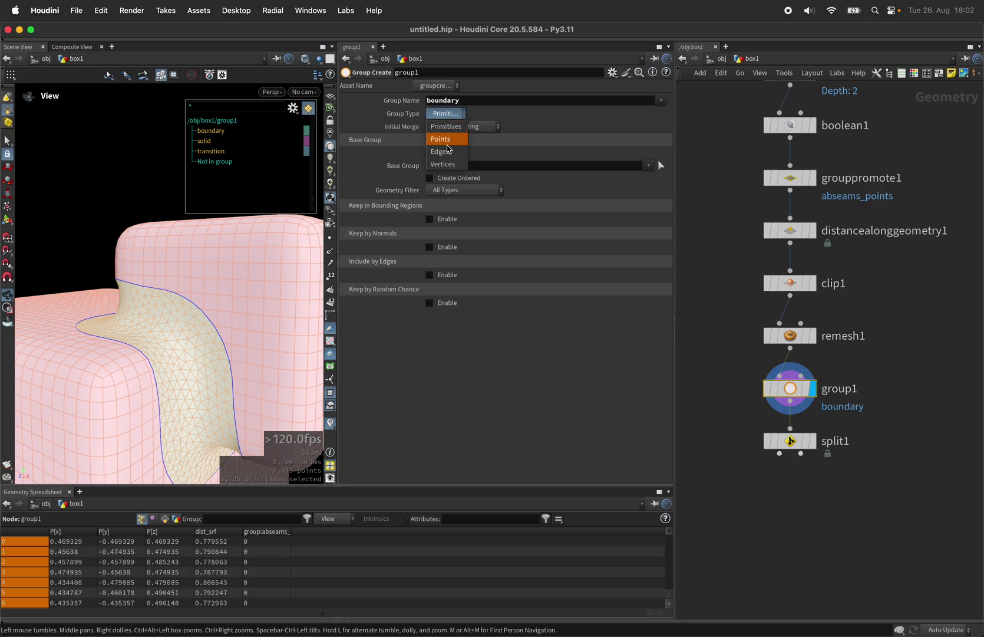
click(443, 144)
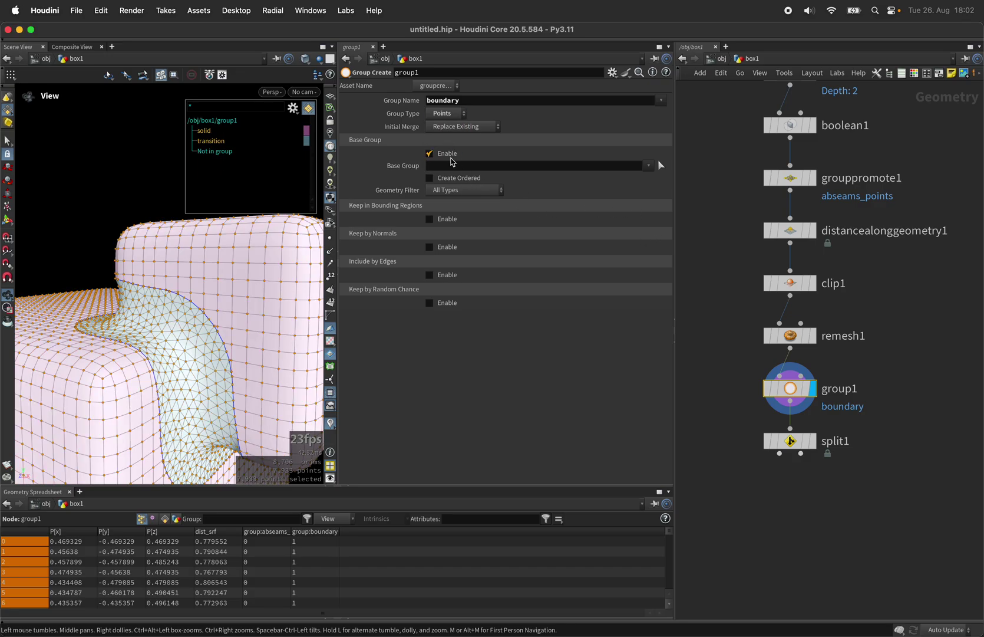
Step: Disable the base group of group1 and include points by unshared edges instead
click(449, 157)
click(448, 155)
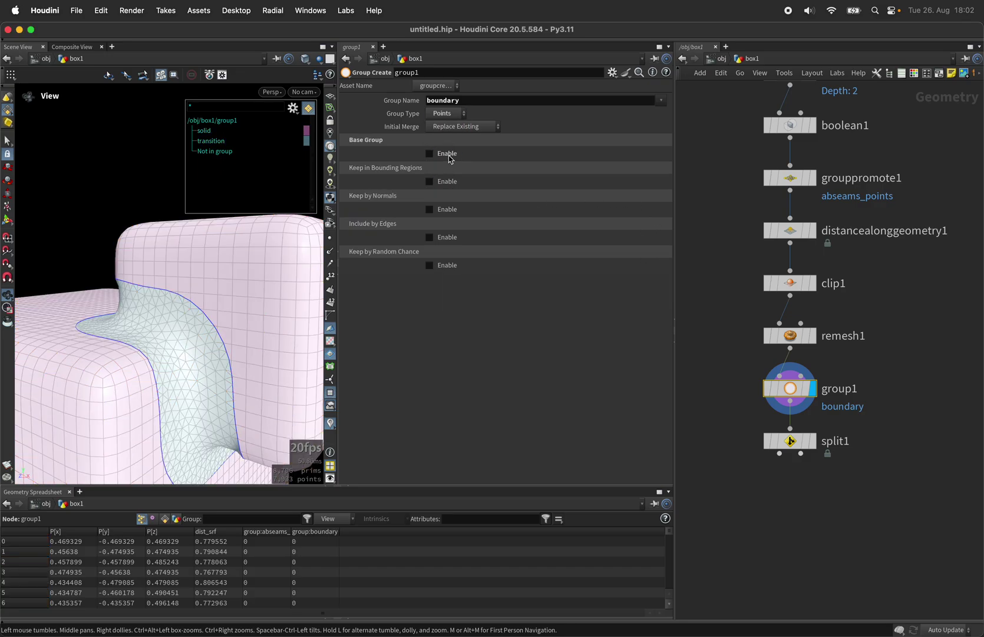
click(448, 238)
click(460, 339)
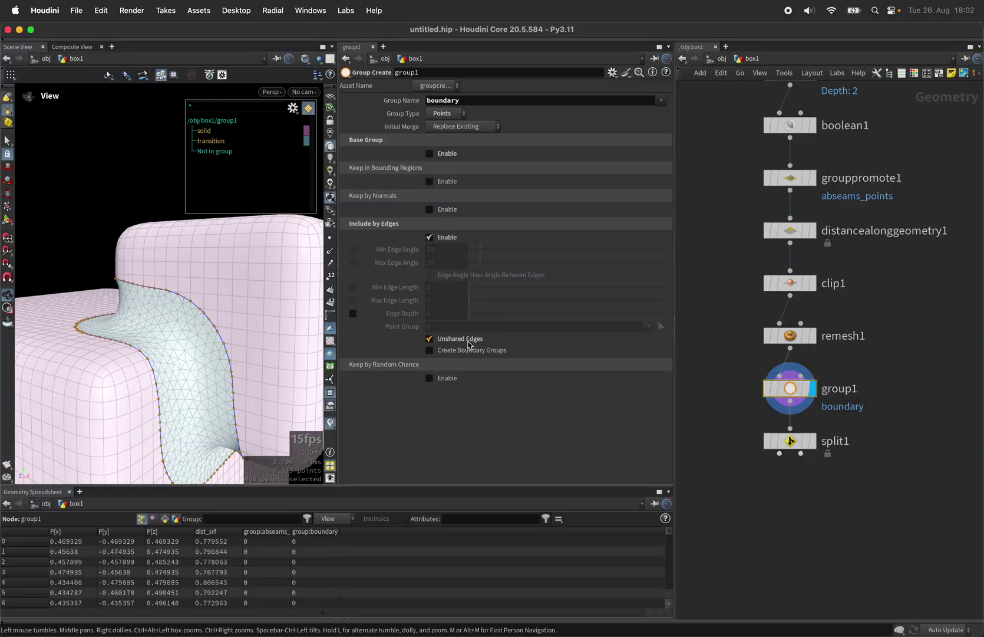
drag(159, 305, 112, 287)
Step: Display split1 and add an Attribute Fill node to its second output, which carries the transition area
click(809, 442)
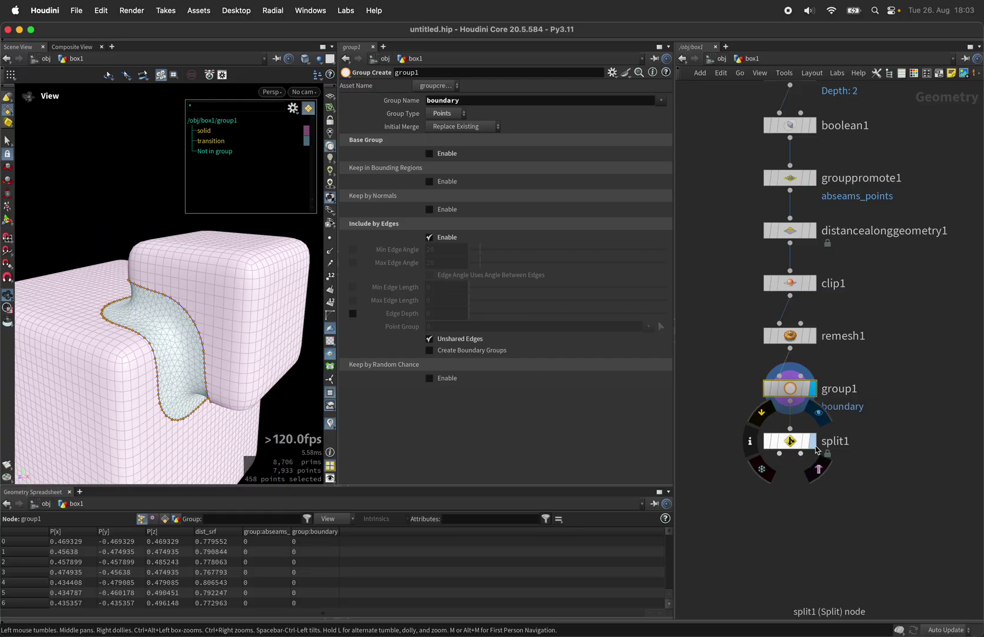
click(803, 455)
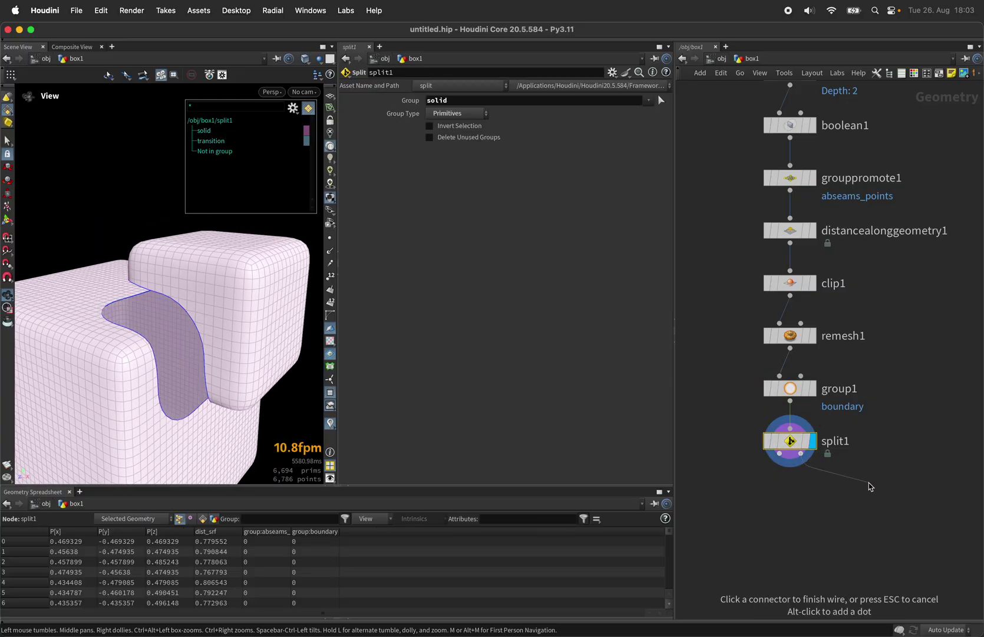
key(Tab)
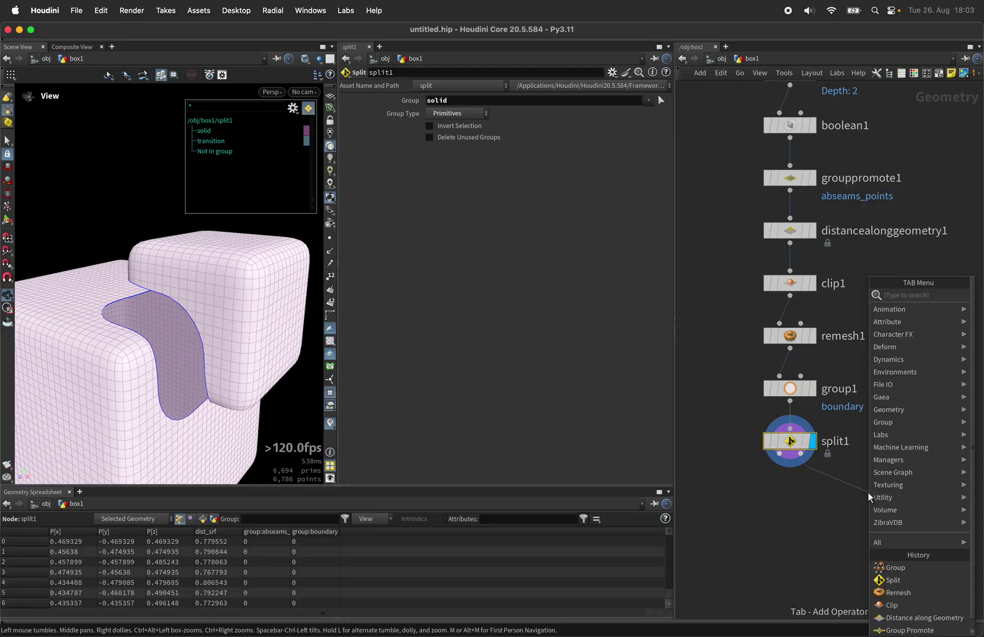
text(afill)
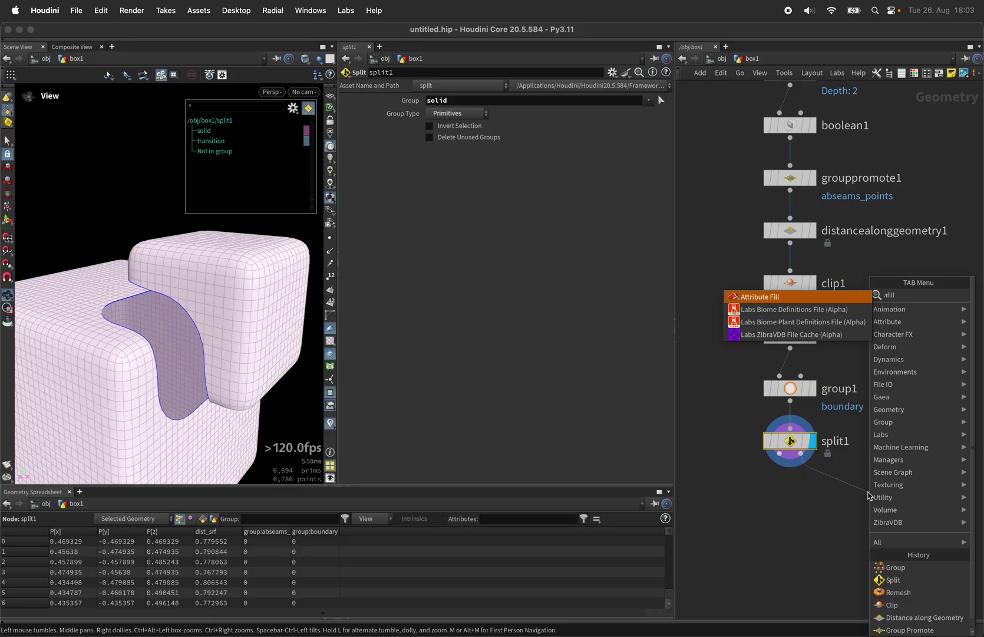
key(Return)
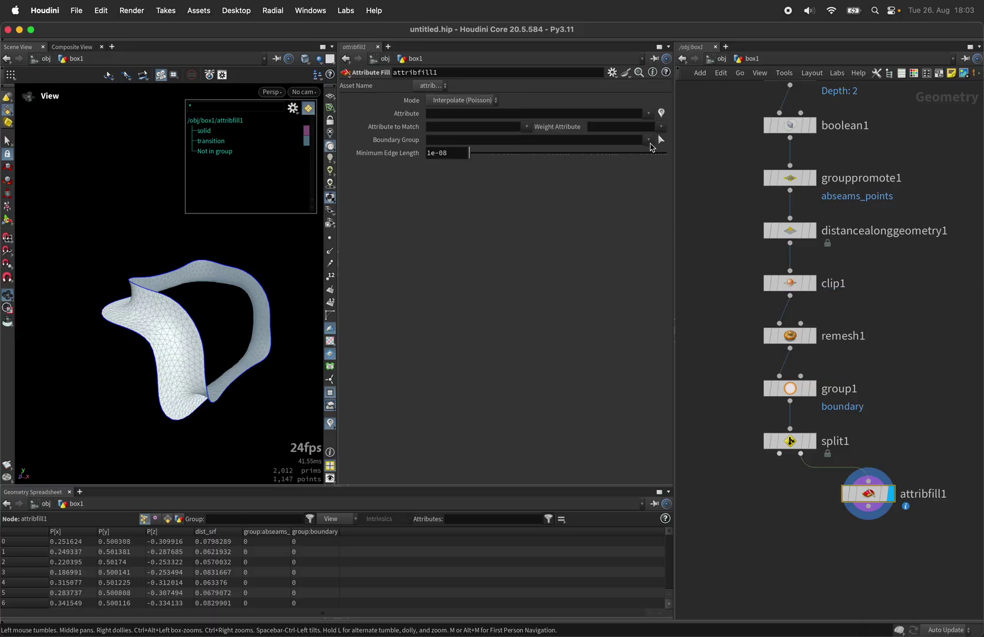
Step: Set attribfill1's boundary group to boundary and fill the attribute P
click(651, 143)
click(660, 166)
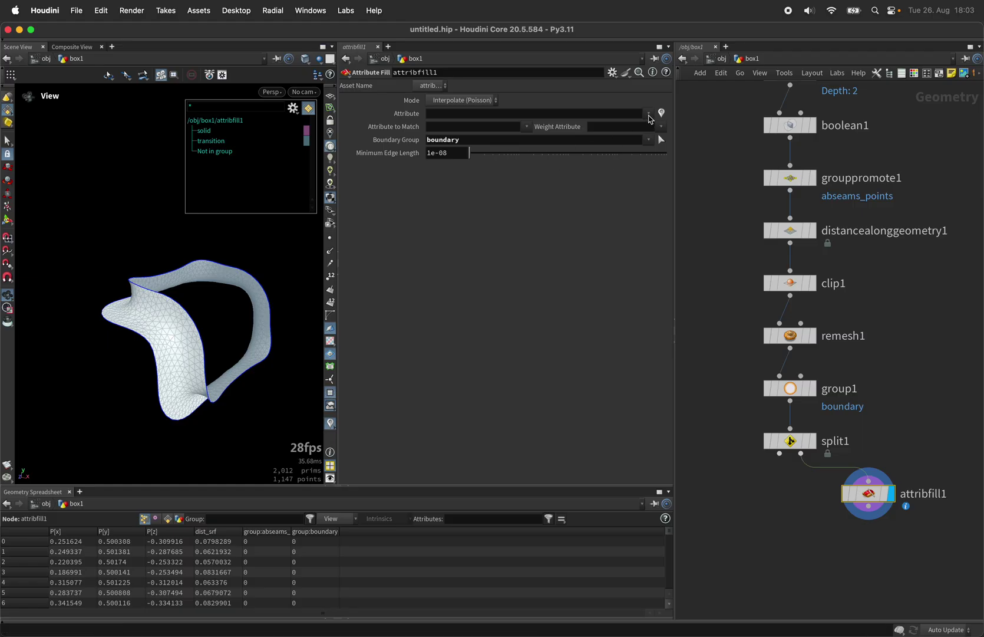
click(623, 115)
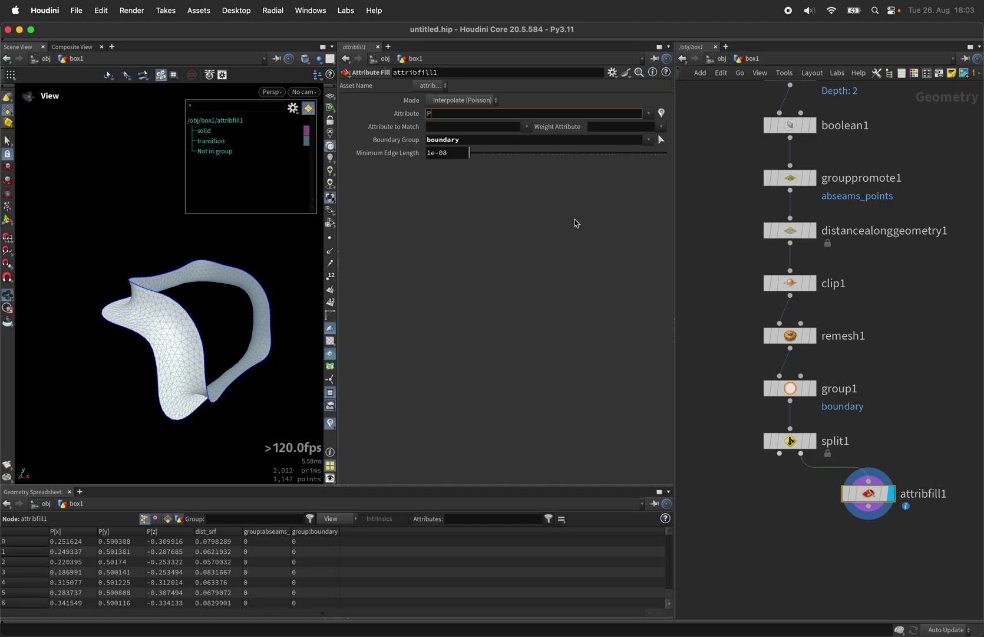
text(P)
key(Return)
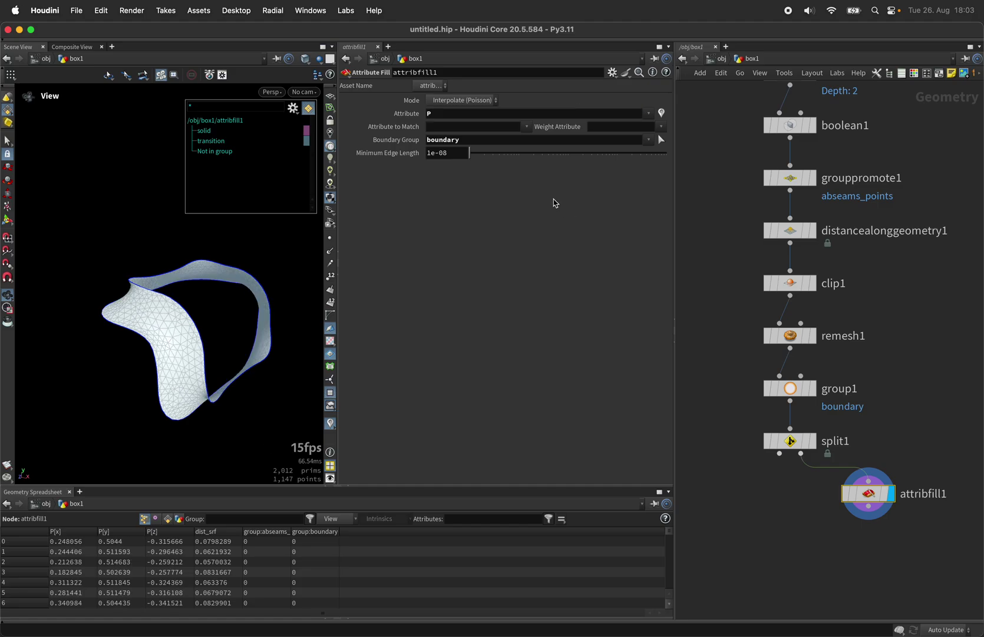
Step: Raise the minimum edge length of attribfill1 to 1
drag(484, 156, 836, 150)
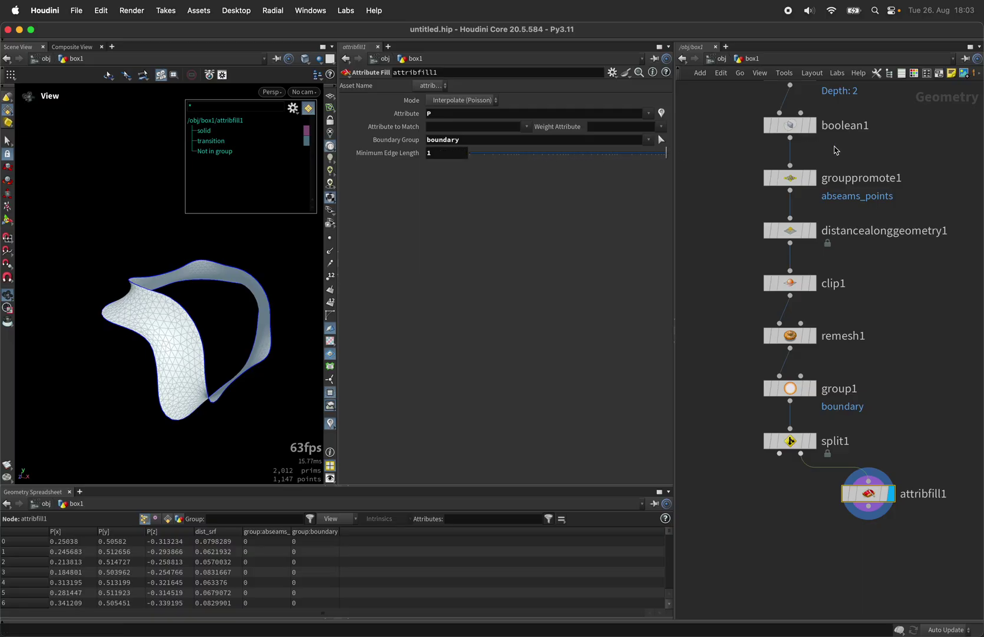
drag(215, 307, 188, 298)
scroll(913, 168, down, 1)
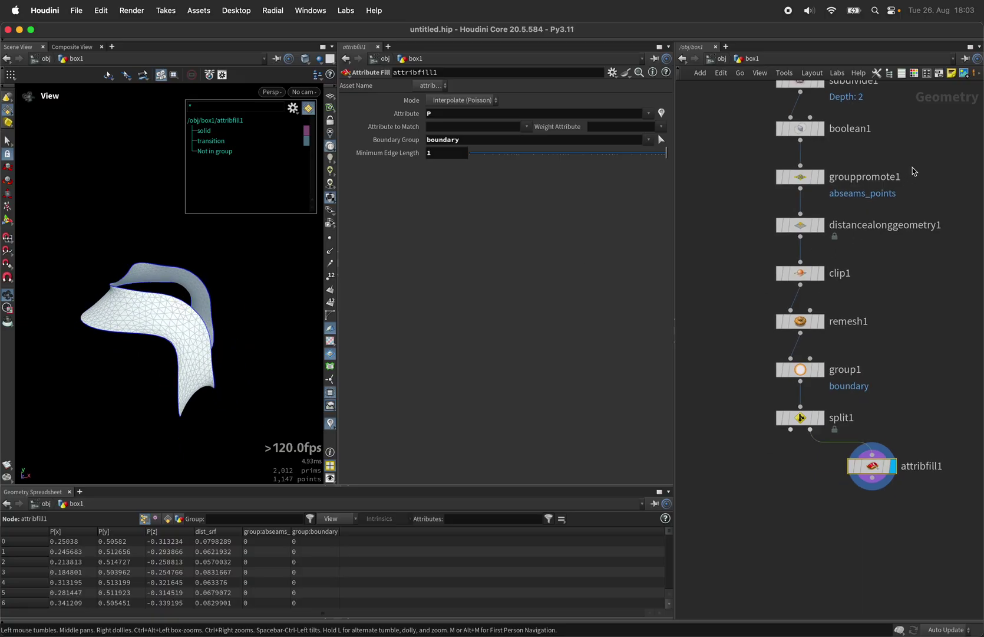
Step: Merge split1's first output with attribfill1 in a new Merge node below them and display the merged result
scroll(826, 504, up, 2)
click(787, 411)
key(Tab)
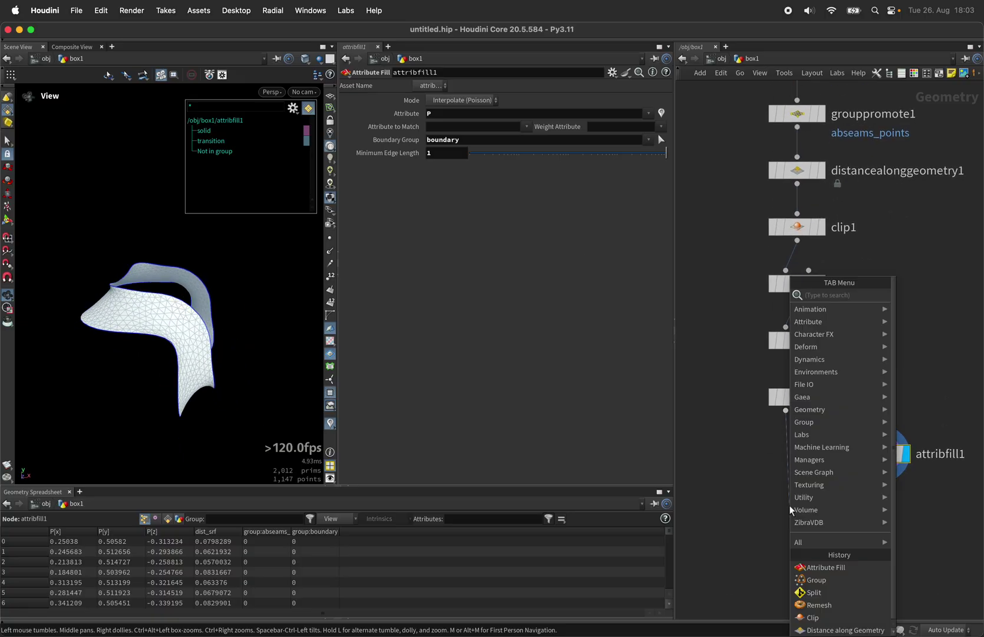
text(merg)
key(Return)
click(789, 505)
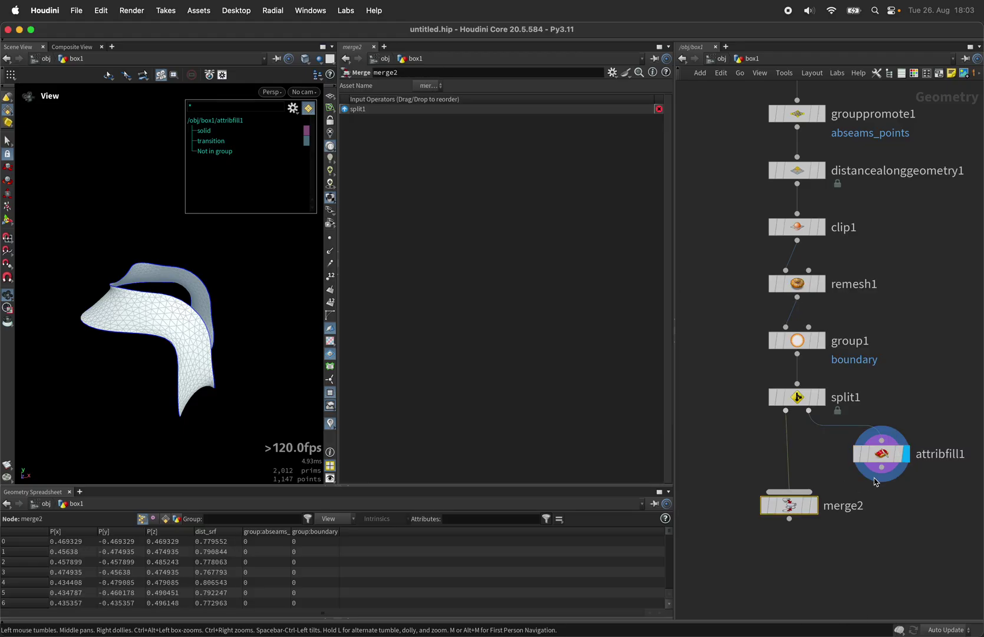
click(881, 467)
click(801, 493)
click(816, 505)
click(815, 505)
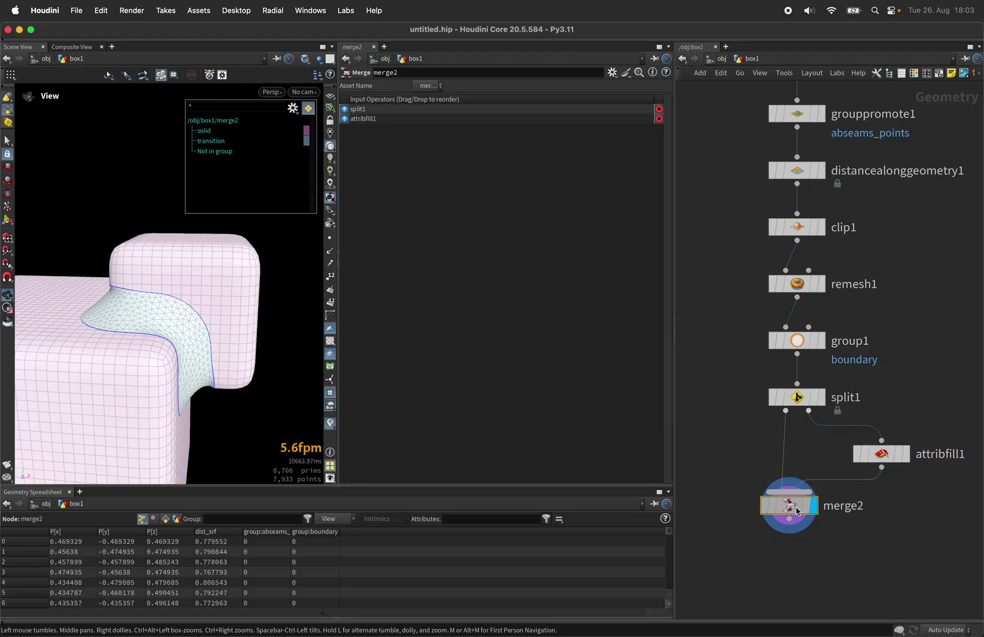
drag(789, 505, 797, 528)
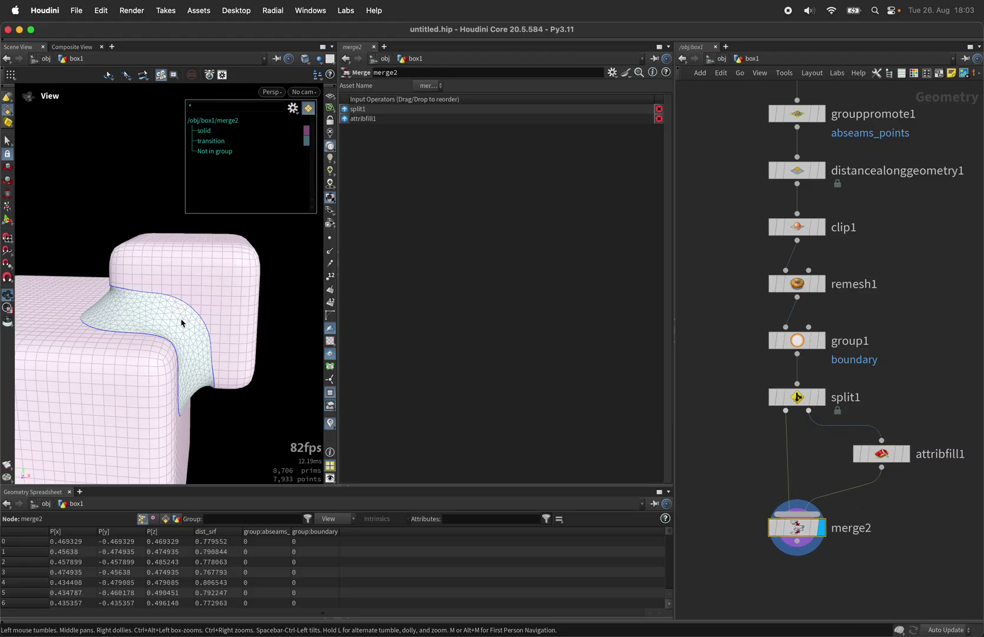
Step: Add a Fuse node after merge2 and restrict it to the boundary group
drag(179, 321, 191, 325)
scroll(871, 255, down, 3)
scroll(837, 451, up, 3)
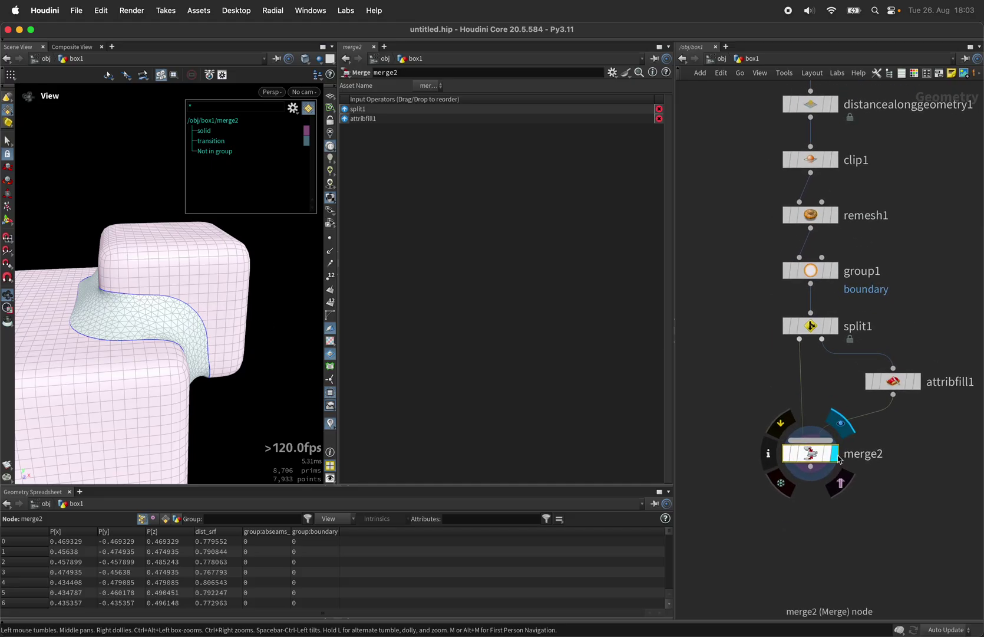
key(Tab)
text(fuse)
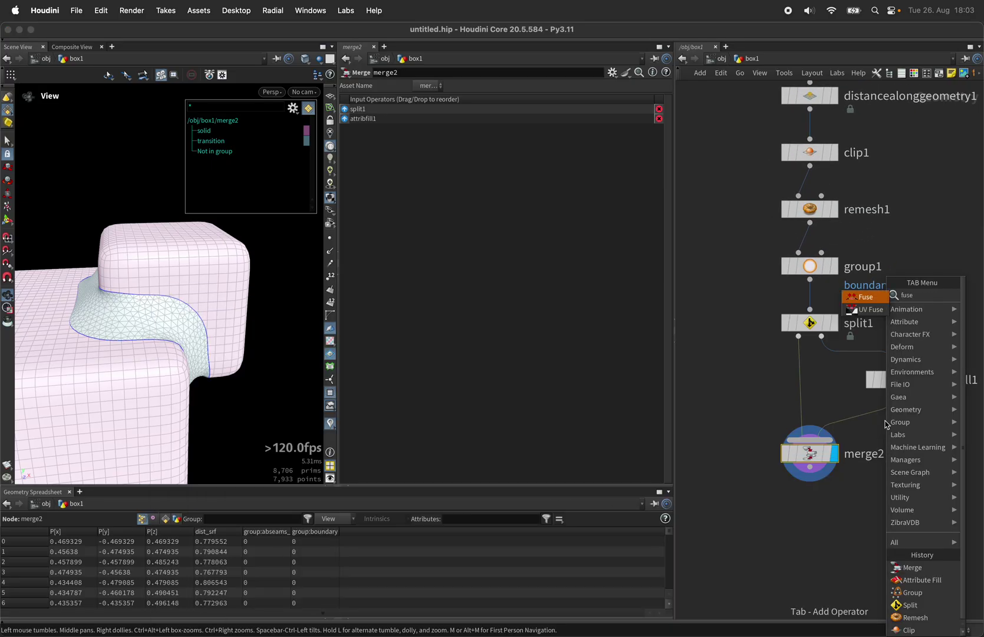
key(Return)
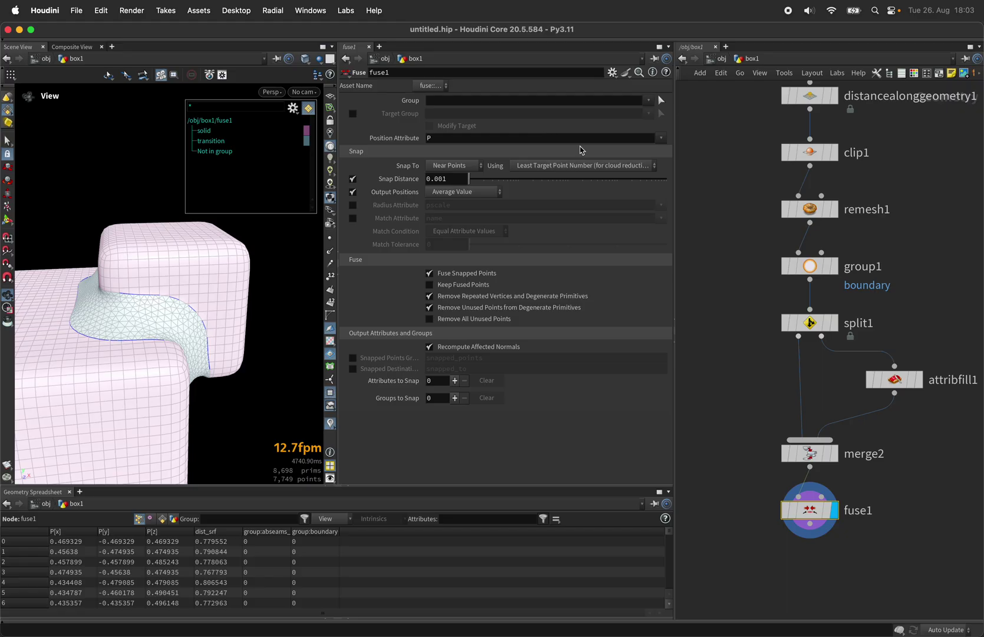
click(647, 103)
click(664, 126)
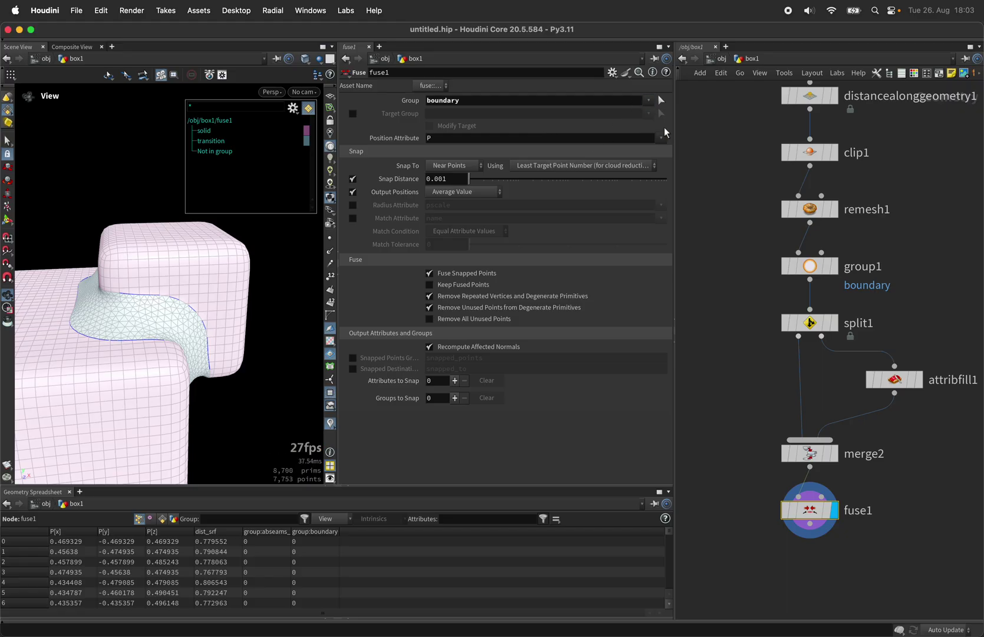
Step: Set fuse1's snap distance to 10 and snap using Closest Target Point (for disjoint pieces)
drag(501, 180, 670, 185)
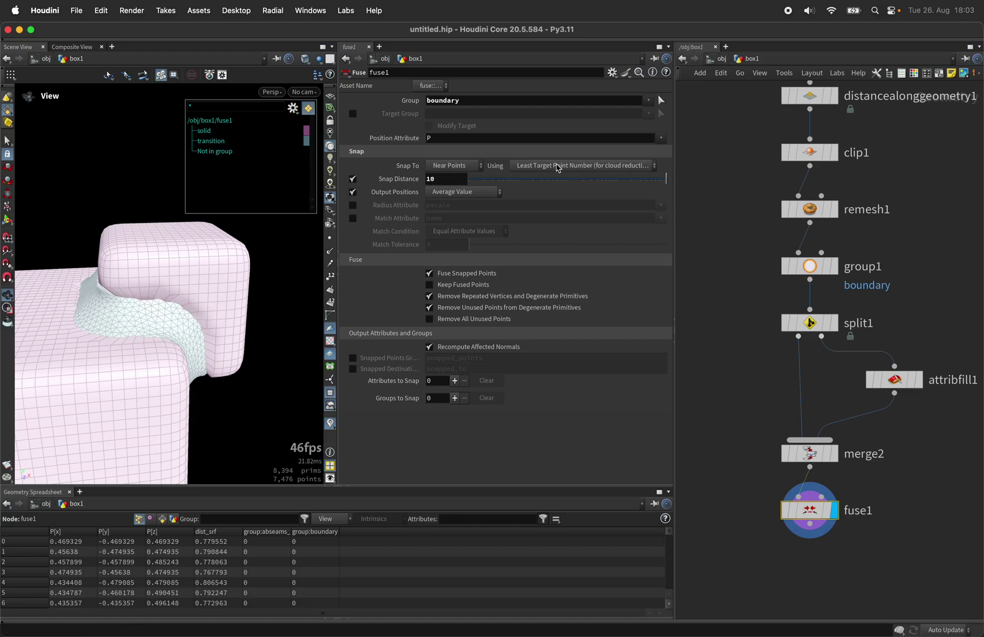
click(545, 166)
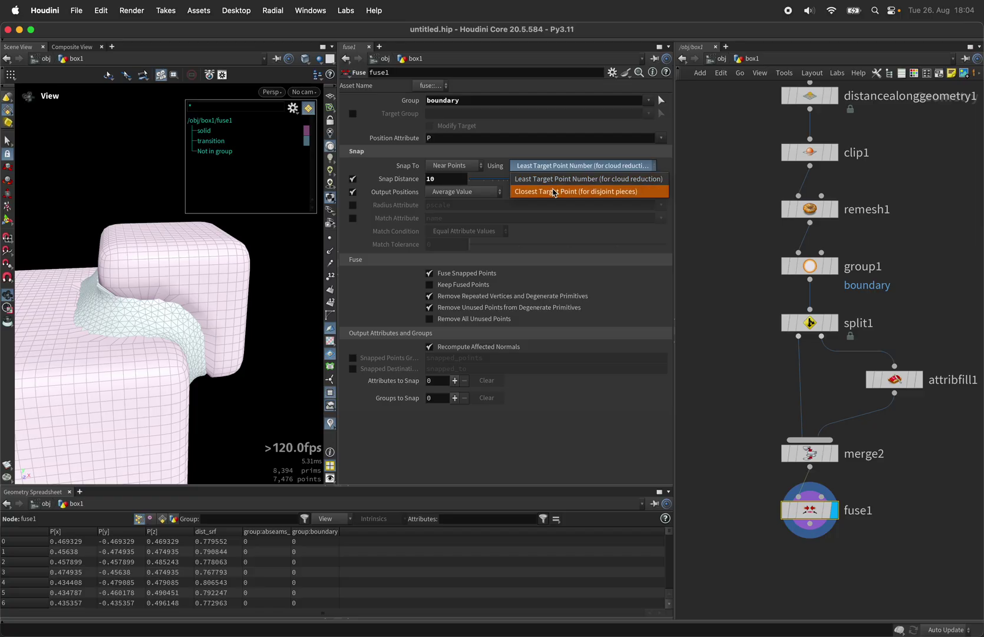
click(570, 191)
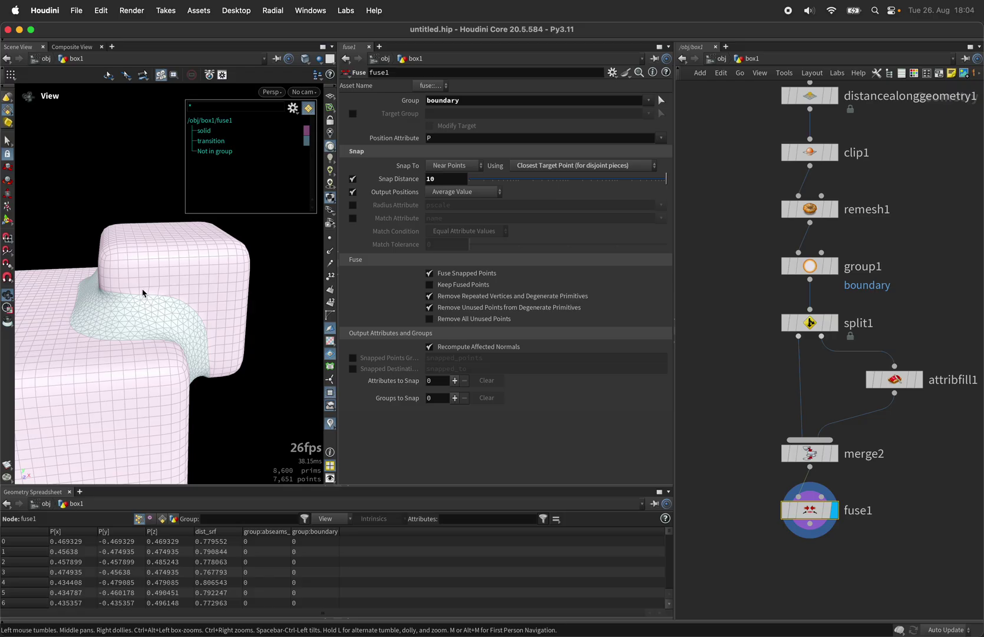
drag(142, 292, 88, 285)
scroll(255, 294, down, 5)
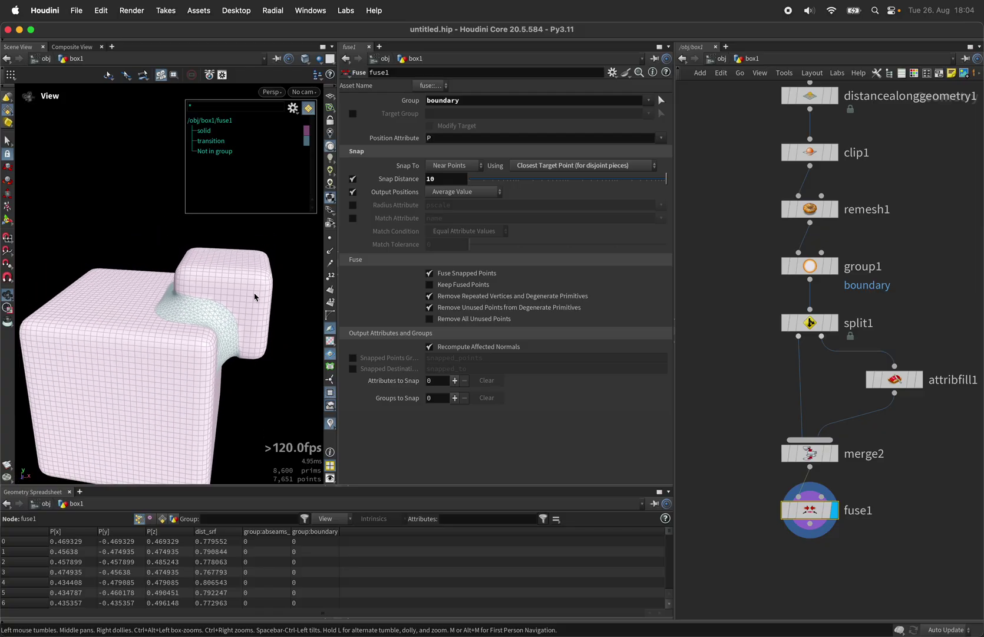
drag(255, 297, 471, 360)
Step: Add a Torus node beside box2 and connect it to merge1 as a third input shape
scroll(738, 422, down, 5)
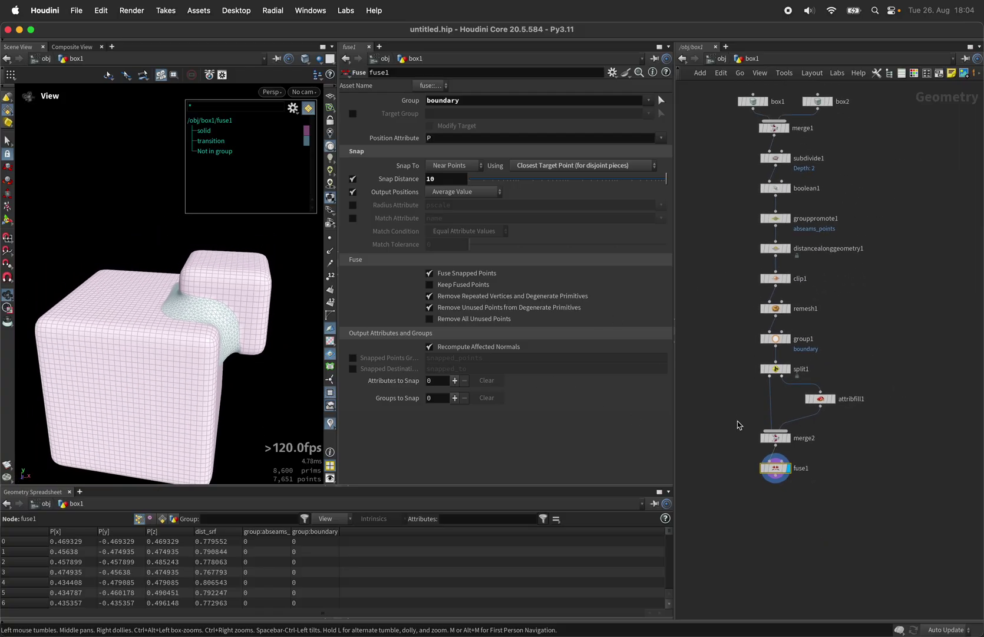
scroll(864, 129, up, 2)
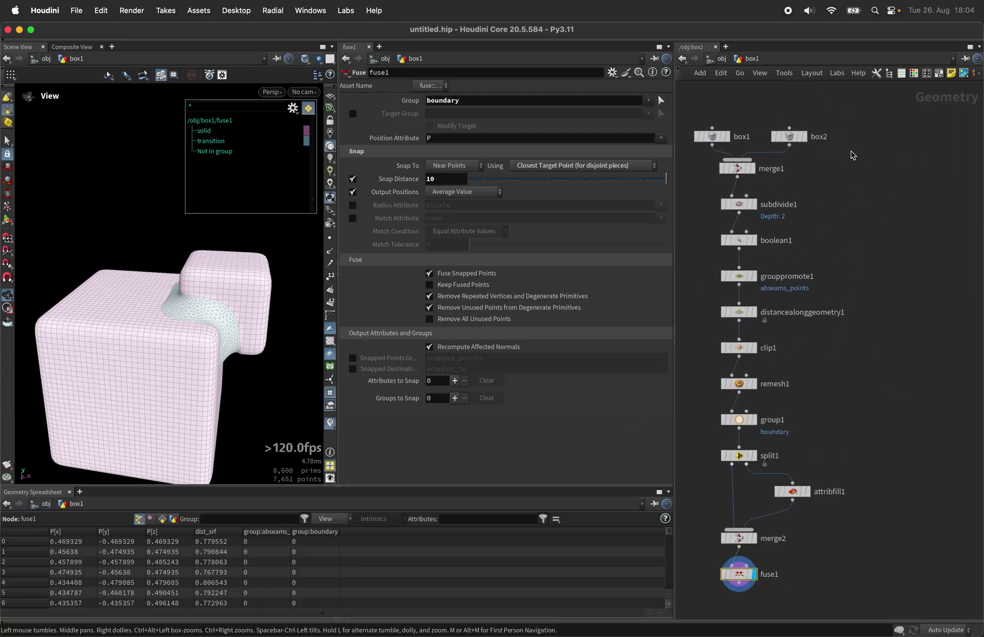
key(Tab)
text(toru)
key(Return)
click(851, 151)
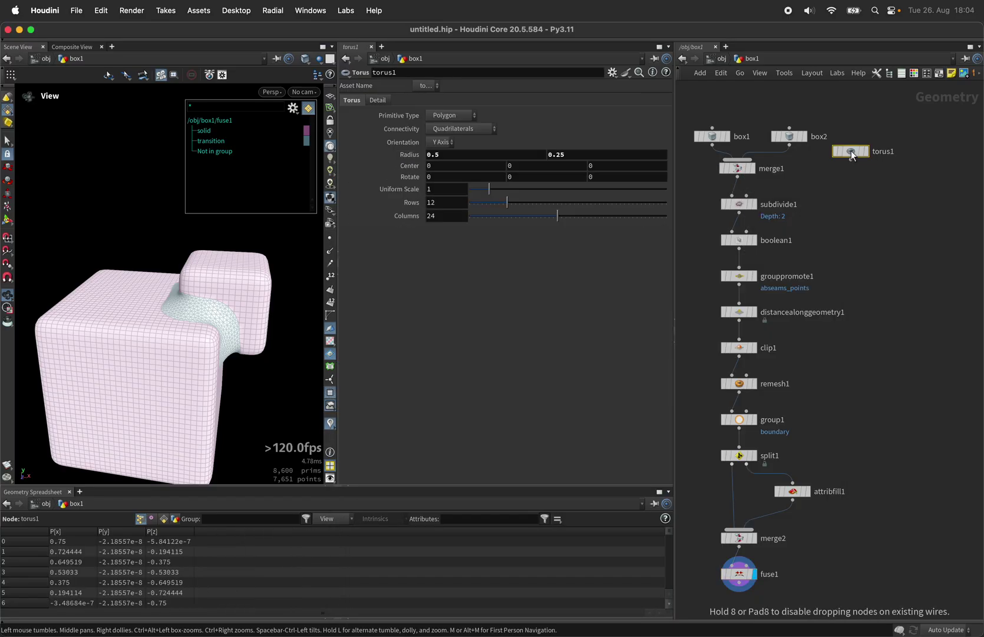
click(851, 150)
drag(851, 150, 761, 164)
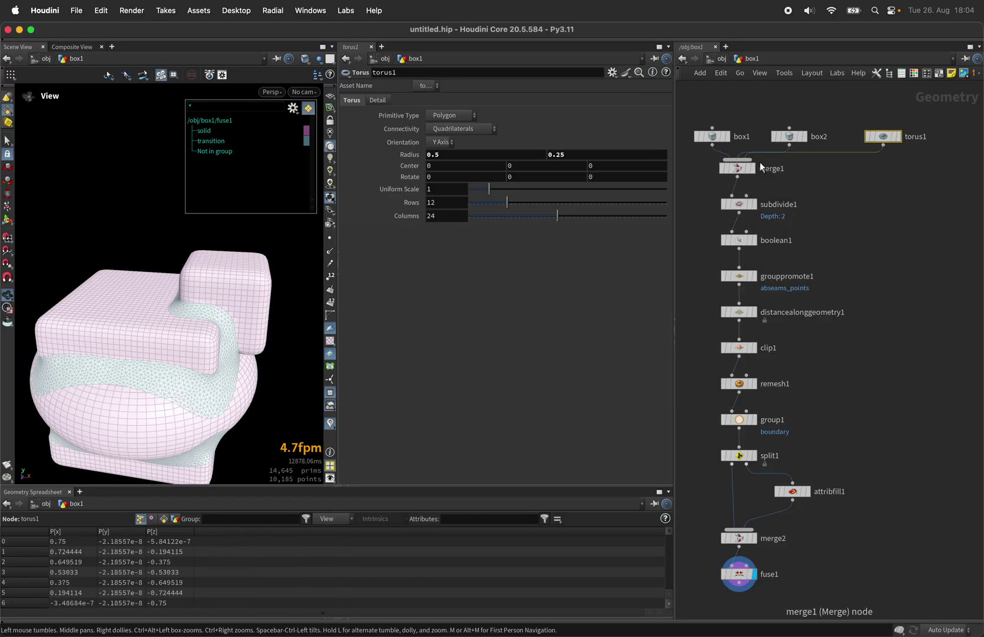
Step: Orient torus1 along the Z Axis and set its center Y to 0.5
drag(264, 356, 213, 318)
scroll(166, 302, down, 4)
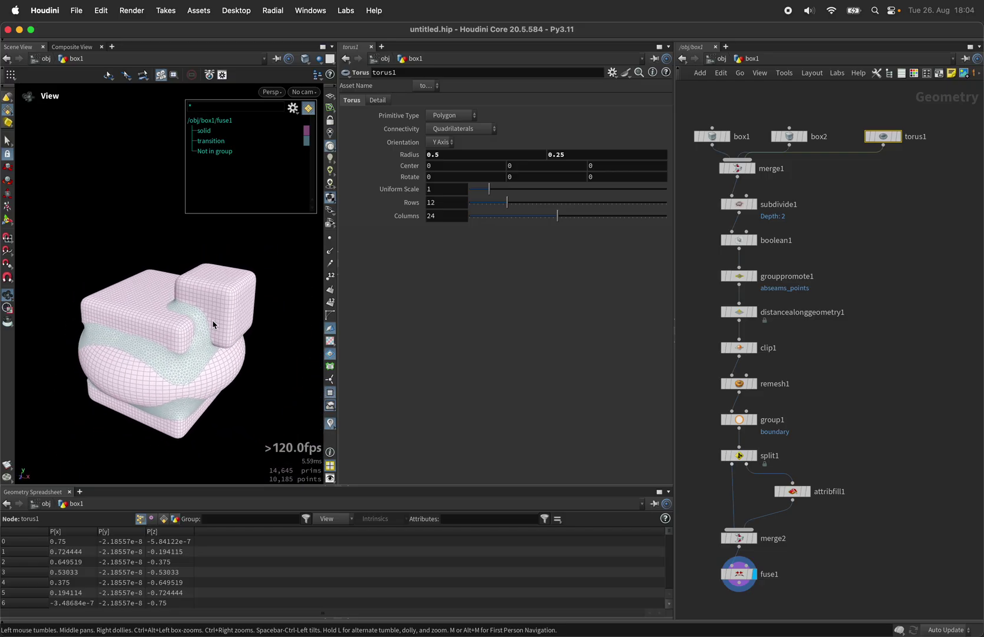
scroll(212, 319, up, 3)
click(448, 143)
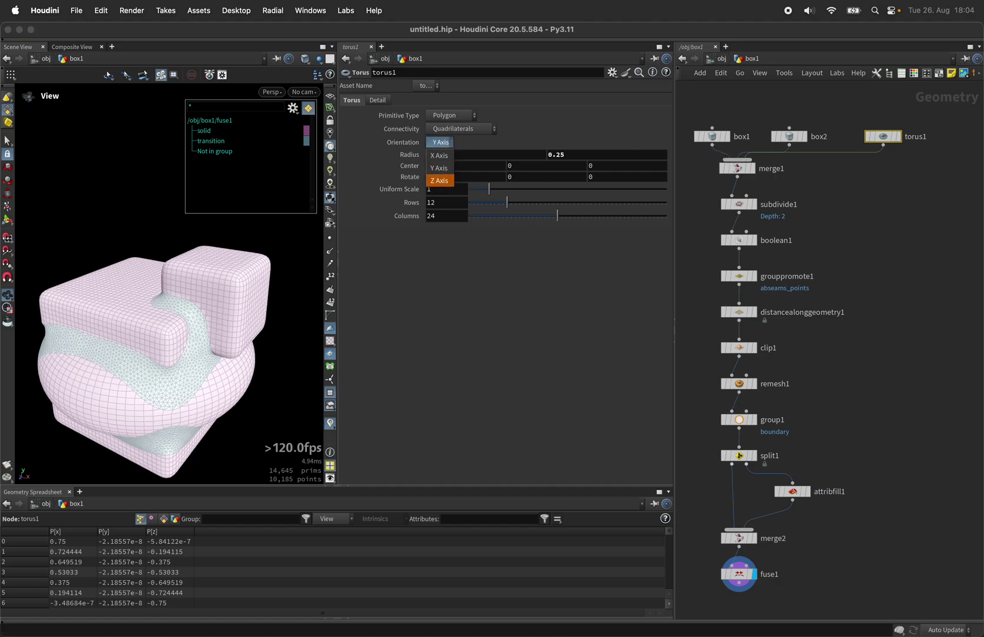
click(440, 183)
click(529, 169)
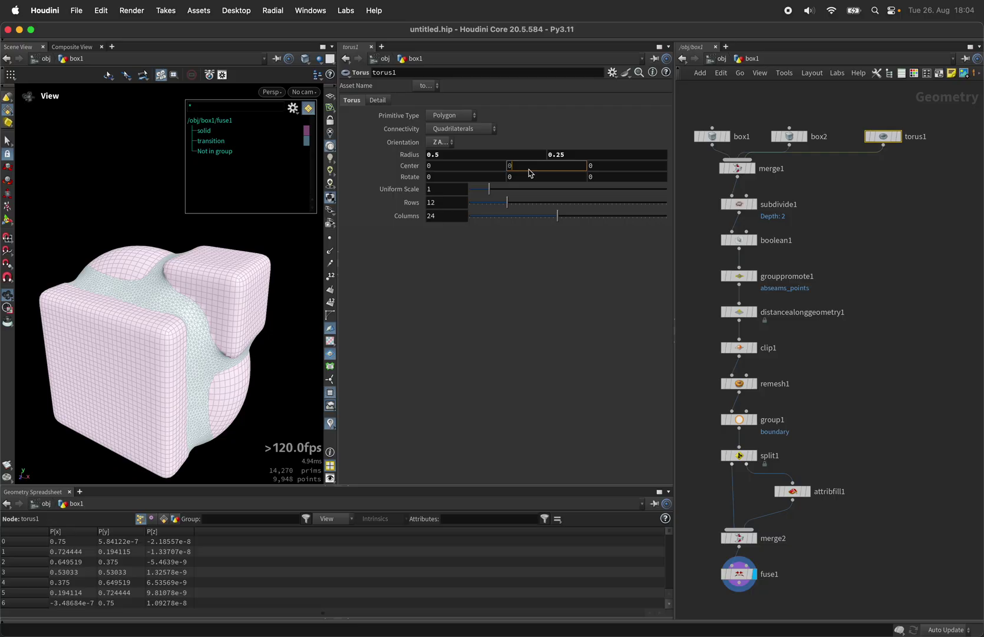
key(Return)
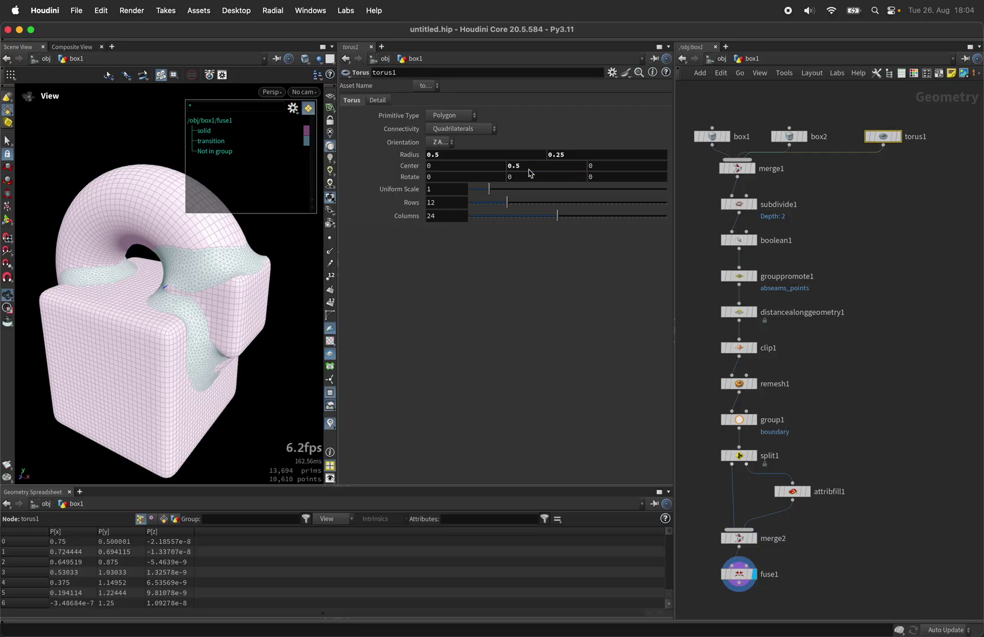
scroll(243, 253, up, 5)
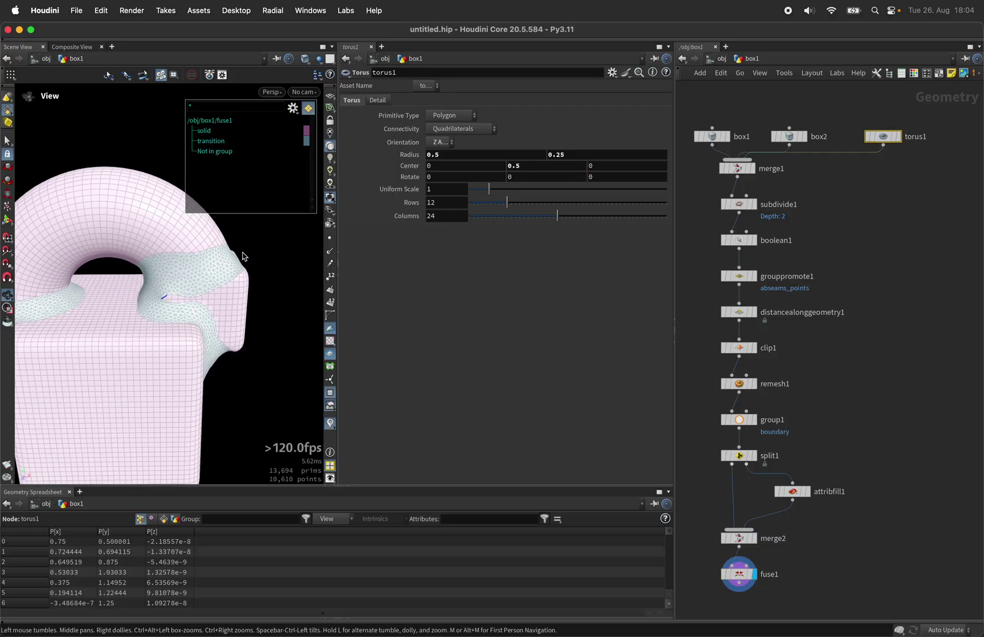
scroll(177, 307, up, 4)
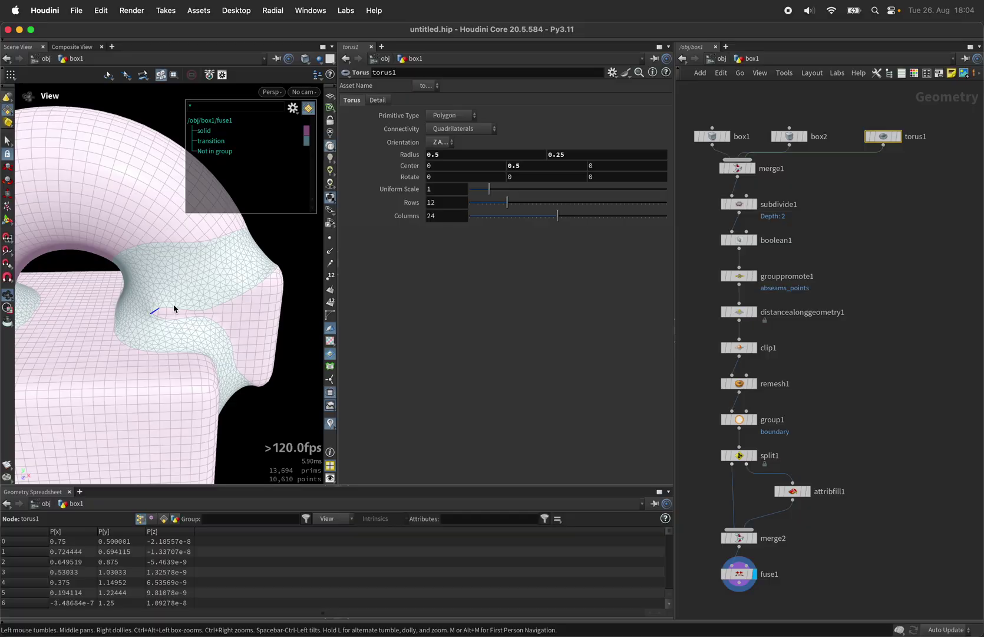
Step: Try matching points by the name attribute on fuse1 and switch the option back off
click(741, 575)
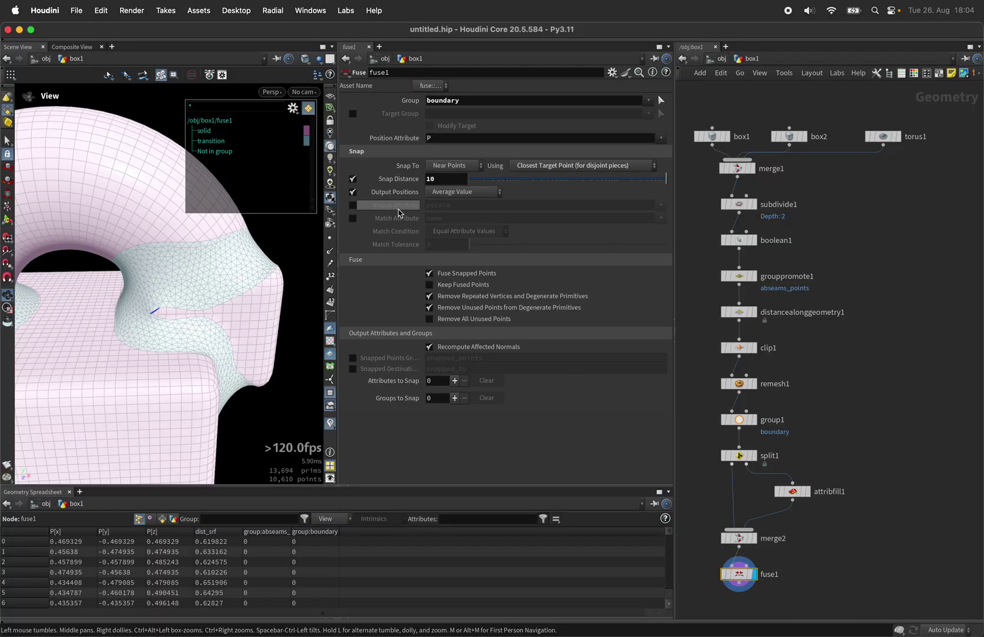
click(354, 218)
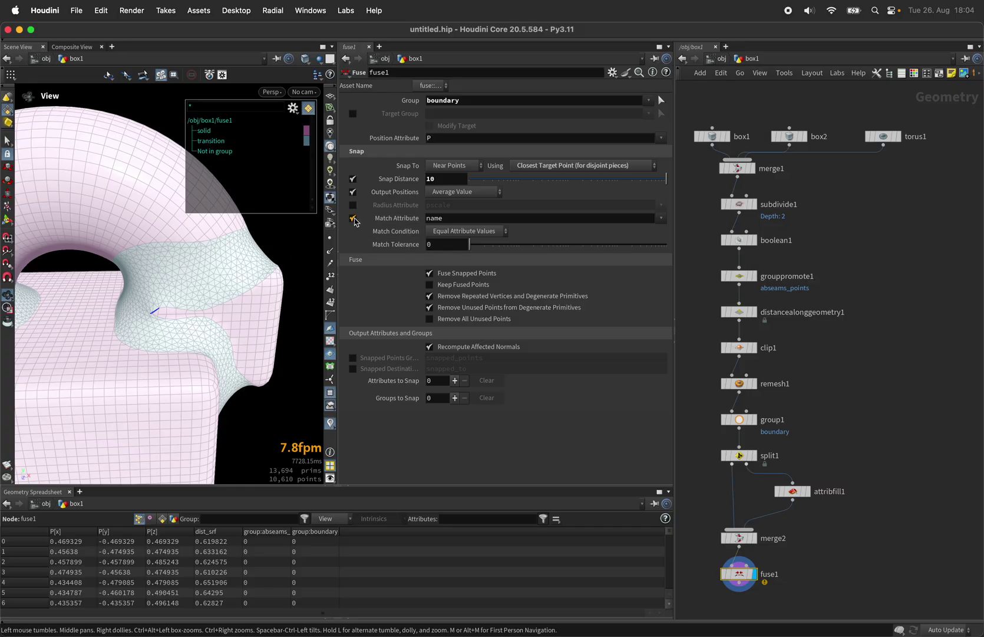
click(353, 219)
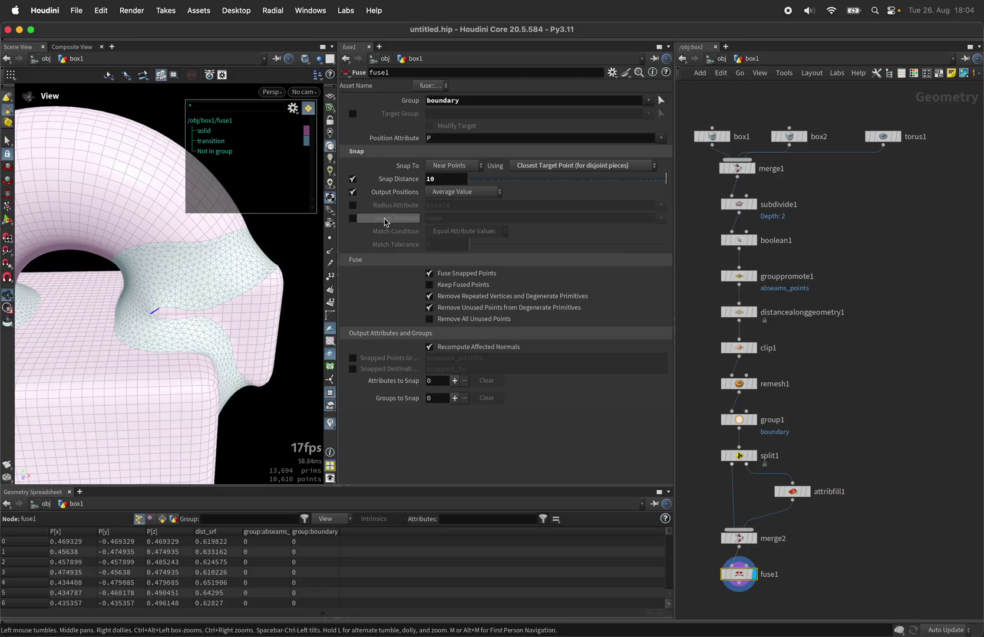
mouse_move(419, 225)
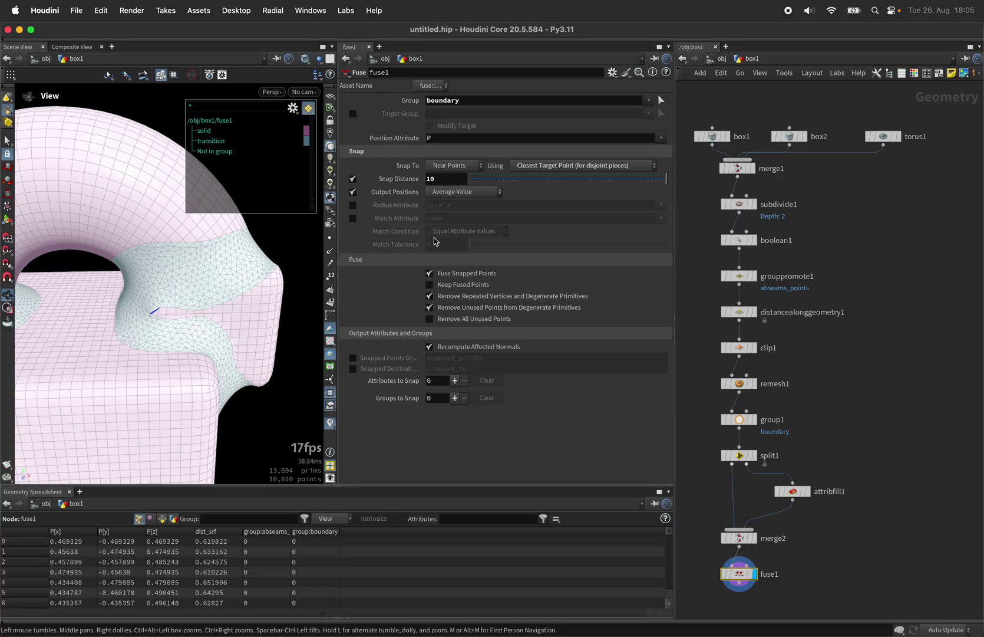
Step: Move the nodes from clip1 to fuse1 down together to make room below distancealonggeometry1
scroll(278, 275, down, 5)
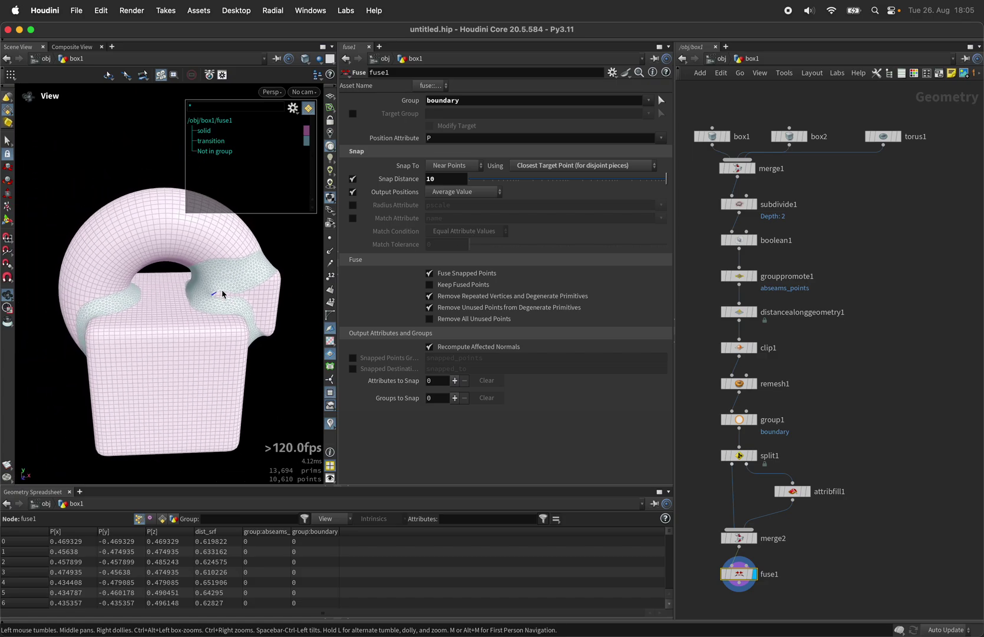
drag(221, 291, 243, 278)
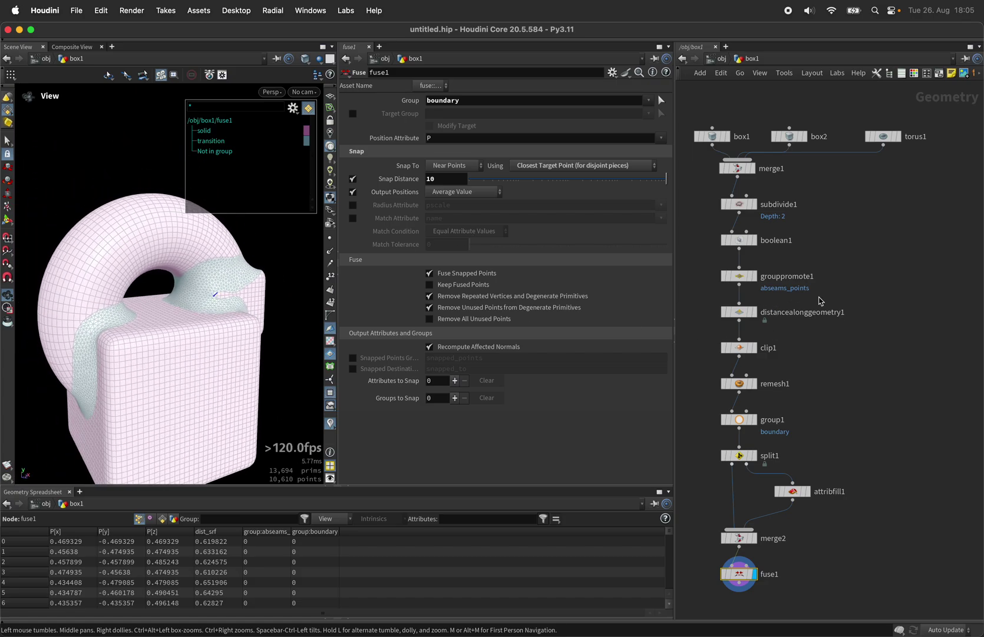
scroll(819, 296, down, 2)
scroll(794, 539, up, 2)
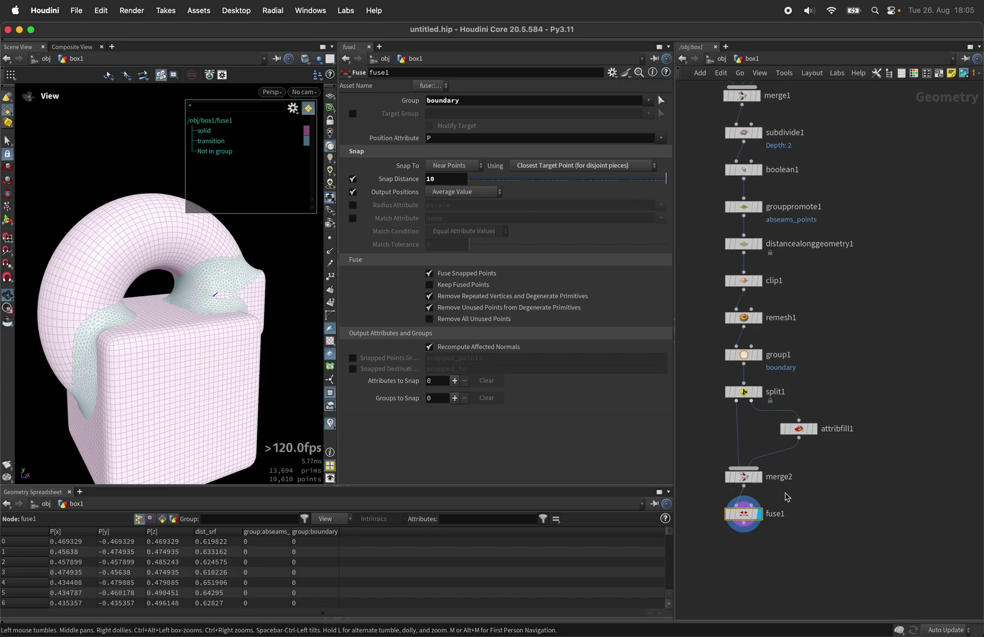
drag(707, 271, 873, 547)
drag(745, 282, 749, 341)
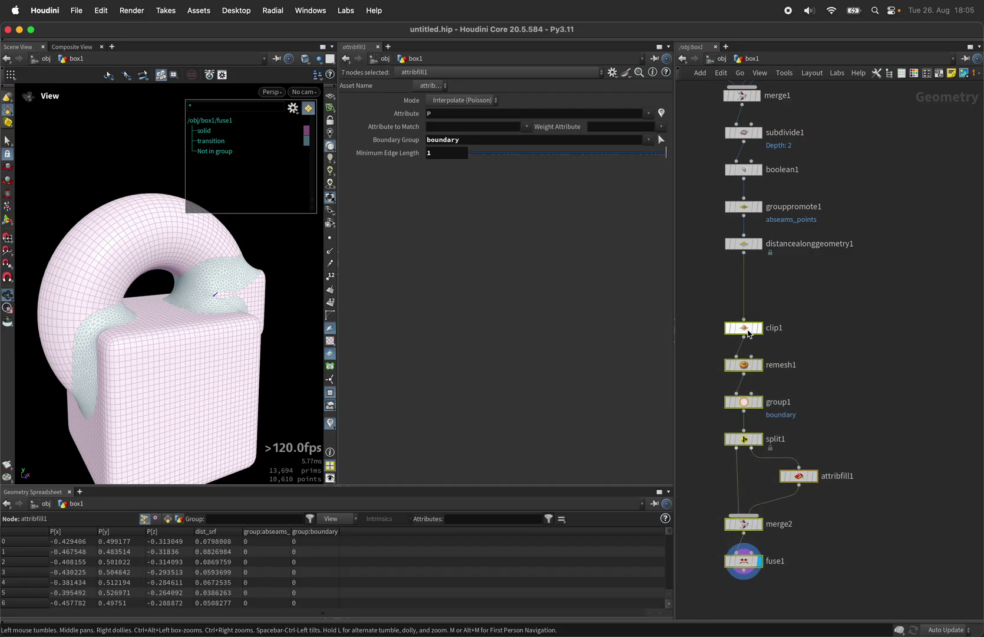
Step: Insert an Attribute Noise Float node between distancealonggeometry1 and clip1
scroll(761, 254, up, 4)
click(768, 260)
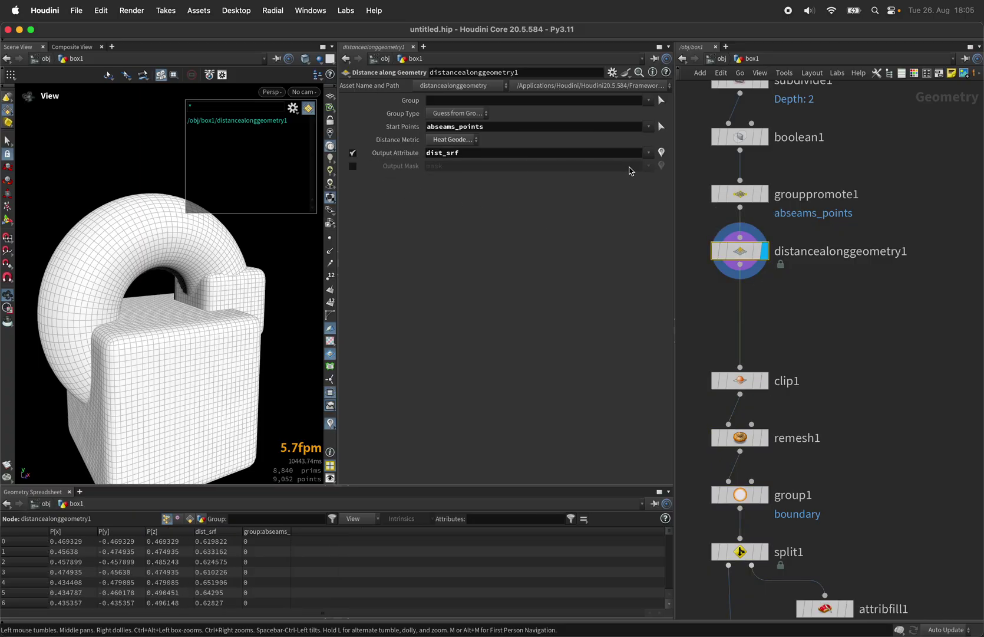
double_click(469, 154)
key(Tab)
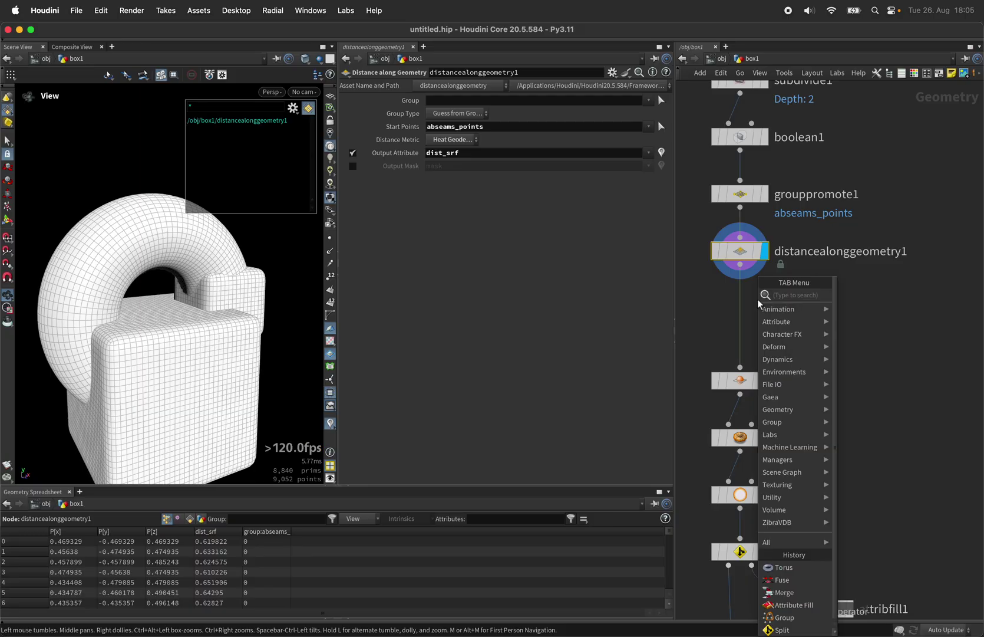
text(fnois)
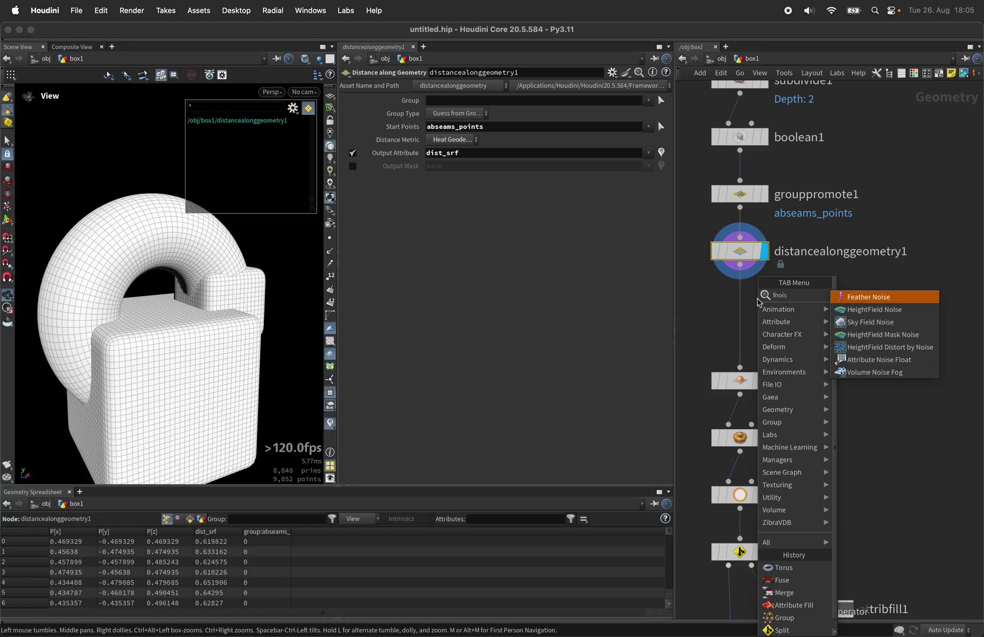
text(ea)
key(Return)
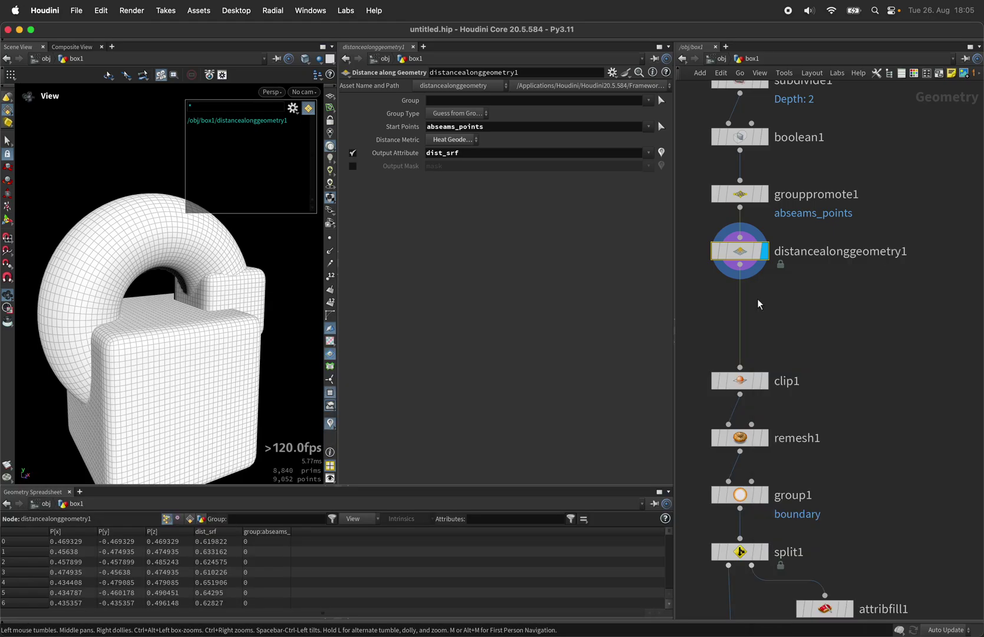
click(754, 304)
click(768, 309)
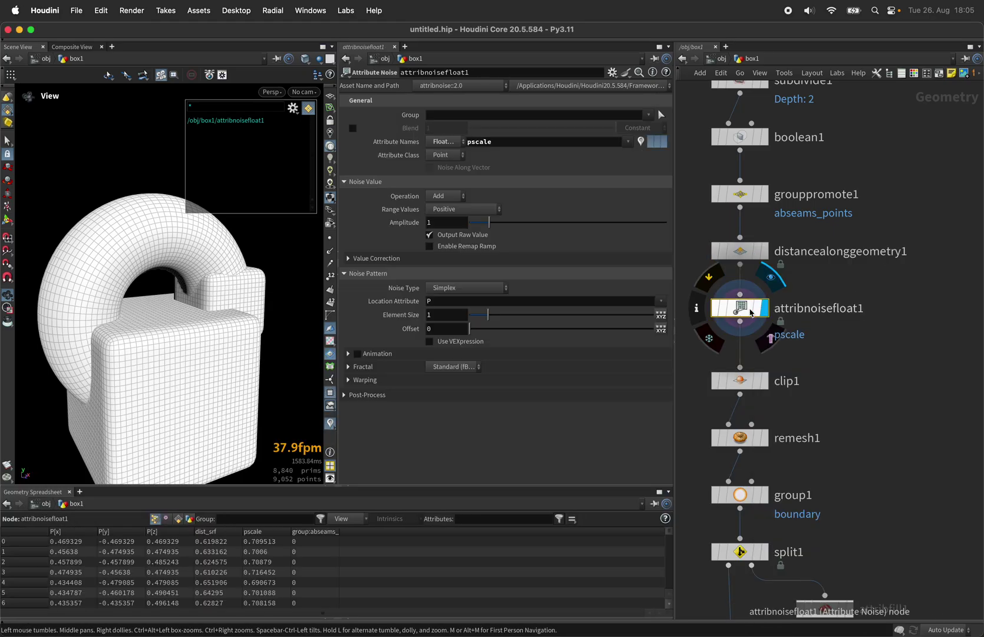
Step: Make attribnoisefloat1 affect the dist_srf attribute with the Subtract operation
double_click(497, 144)
text(dist_srf)
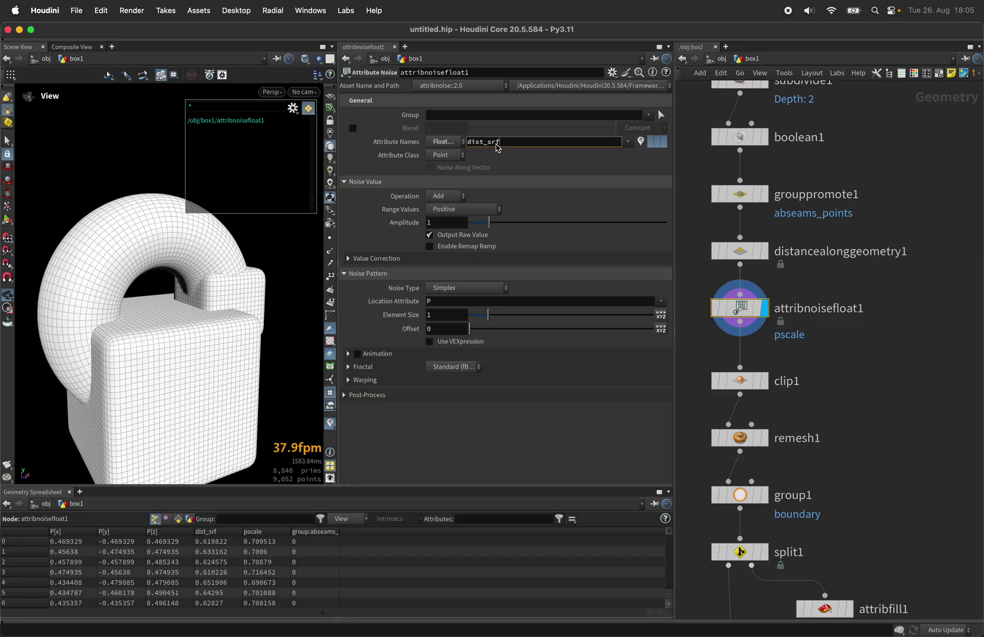
key(Return)
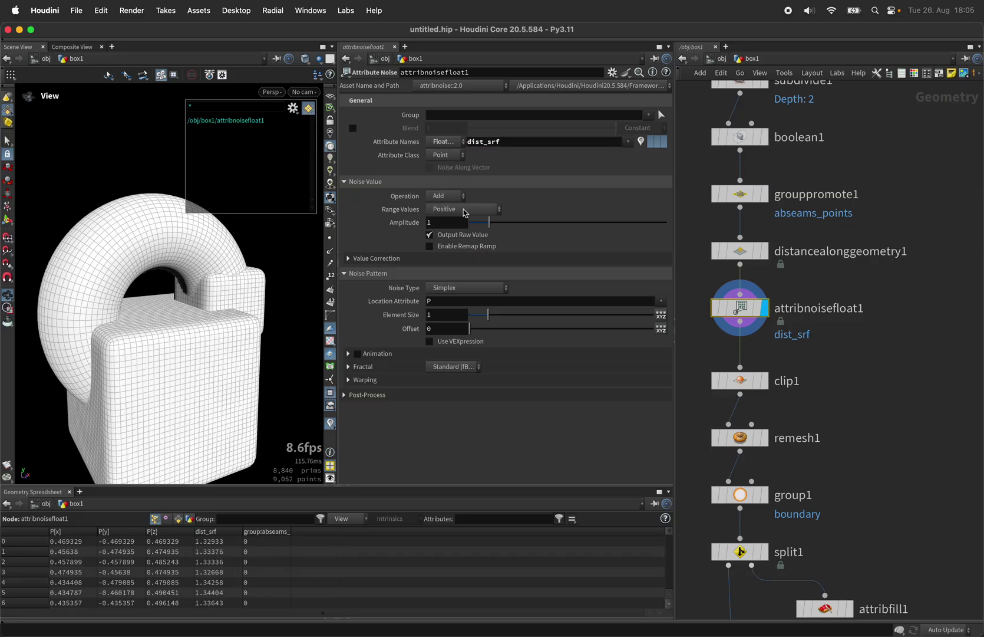
click(465, 210)
click(466, 222)
click(440, 198)
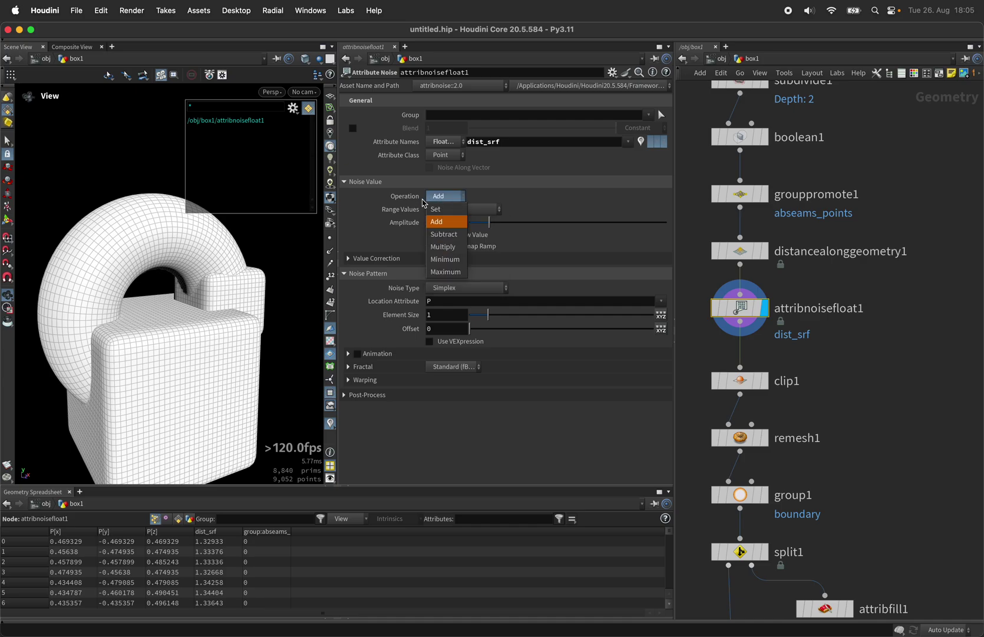
click(439, 236)
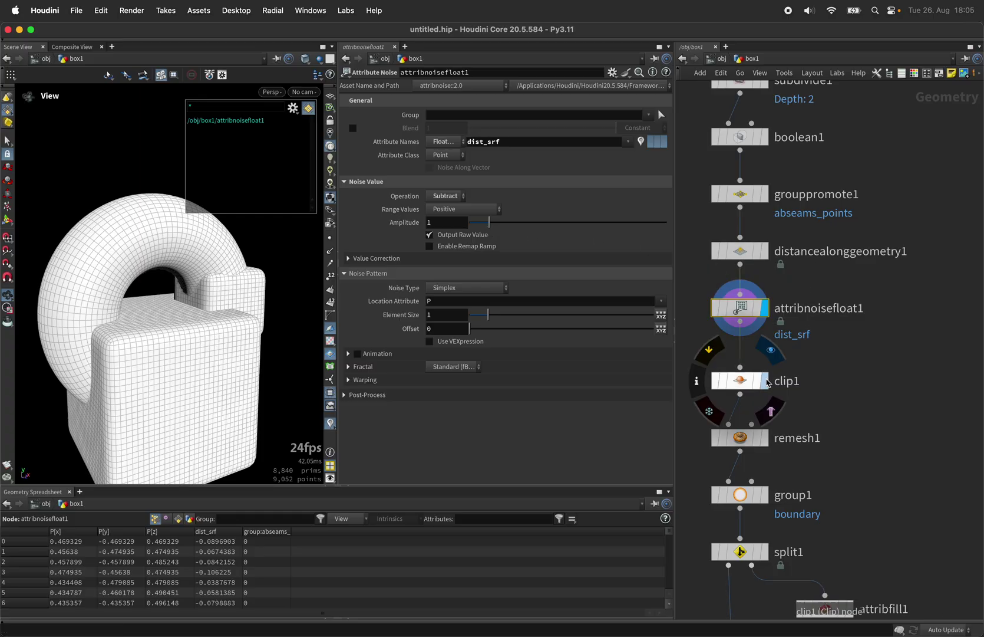
Step: Display the fuse1 result and set the noise amplitude on attribnoisefloat1 to 0.2
click(766, 380)
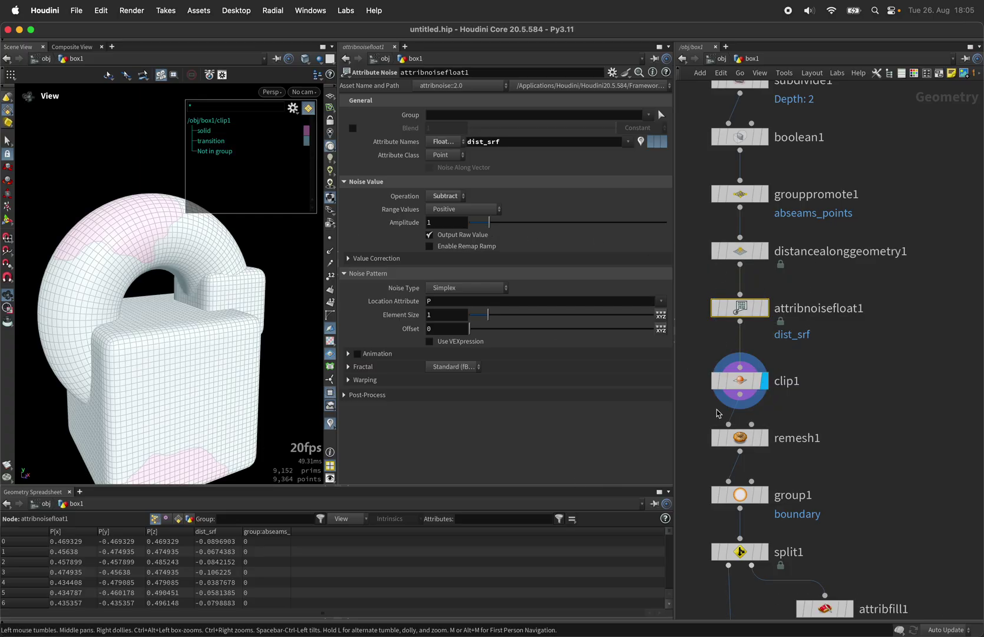
scroll(844, 257, down, 5)
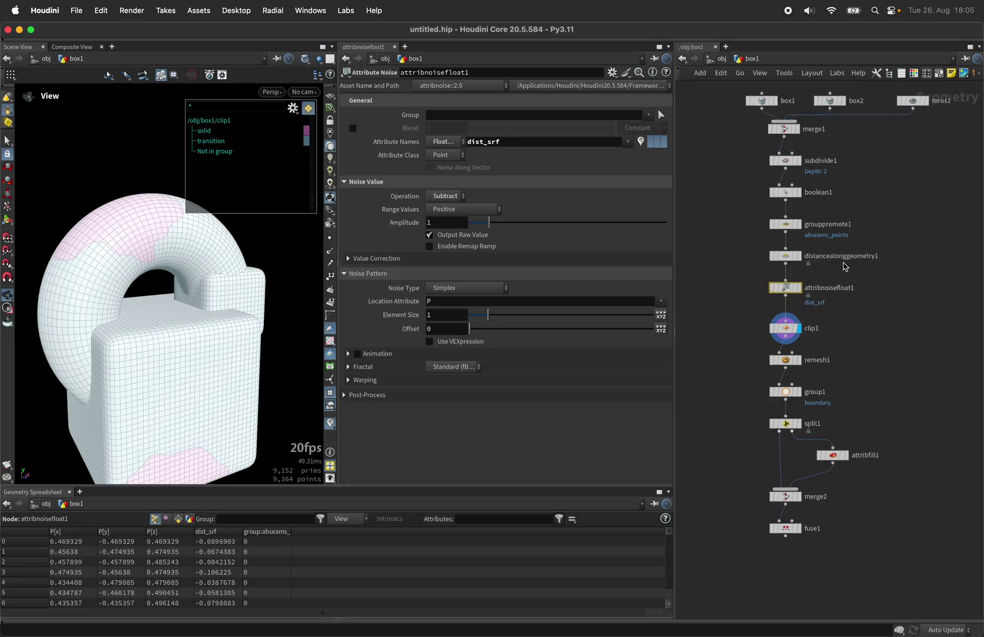
click(801, 525)
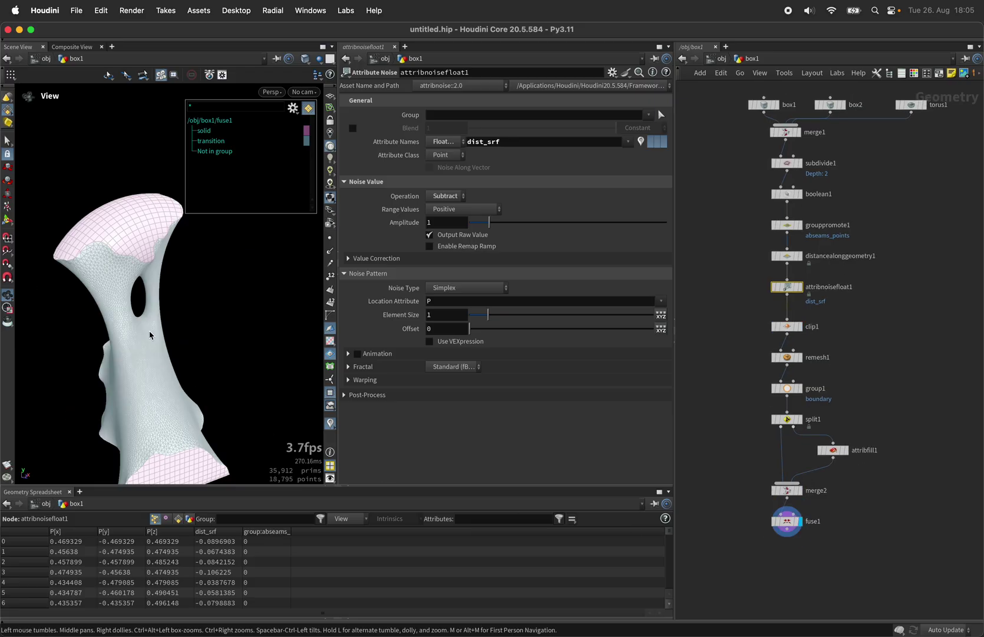
alt+drag(154, 333, 212, 297)
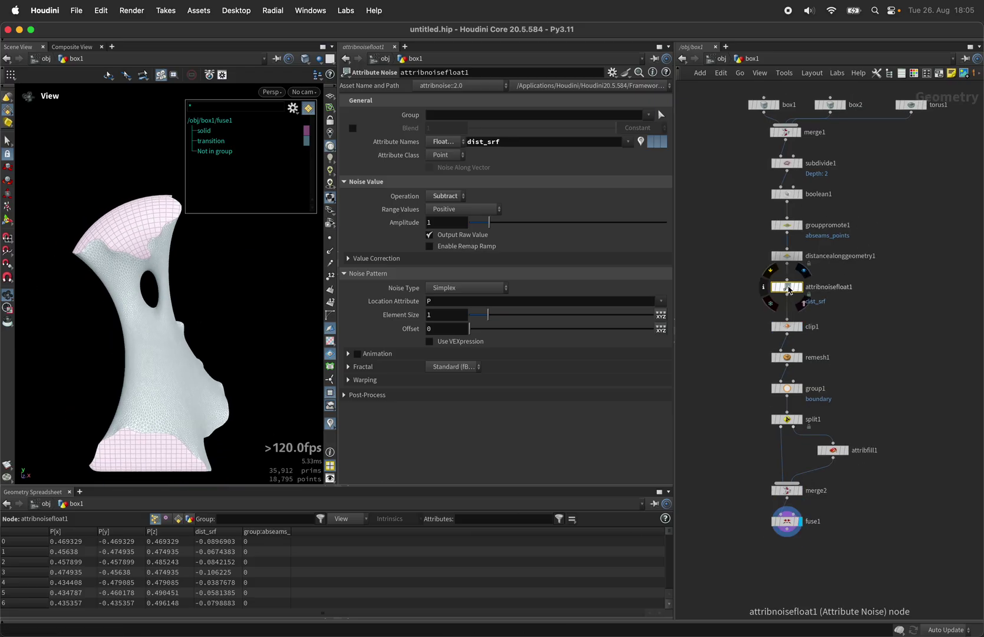
double_click(447, 224)
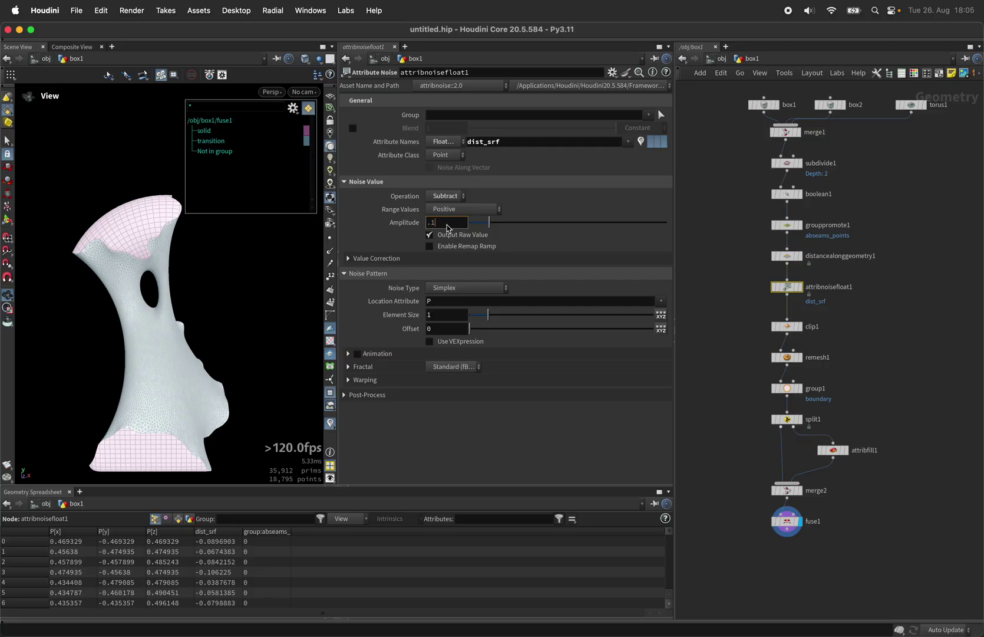
text(.1)
key(Return)
click(444, 224)
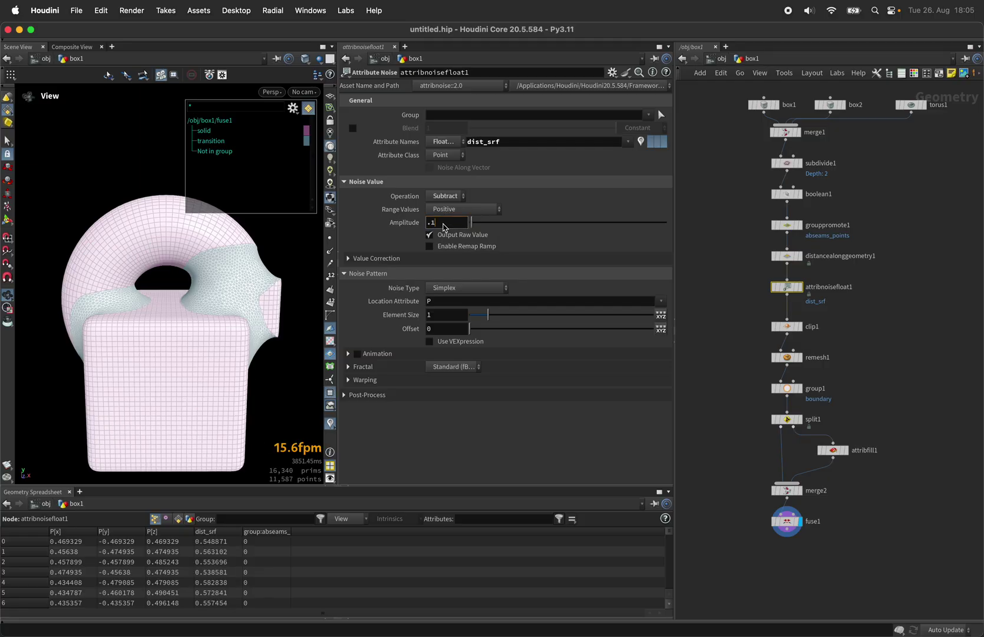
text(.2)
key(Return)
Step: Set the noise element size on attribnoisefloat1 to 0.15 and inspect the transition area
click(452, 319)
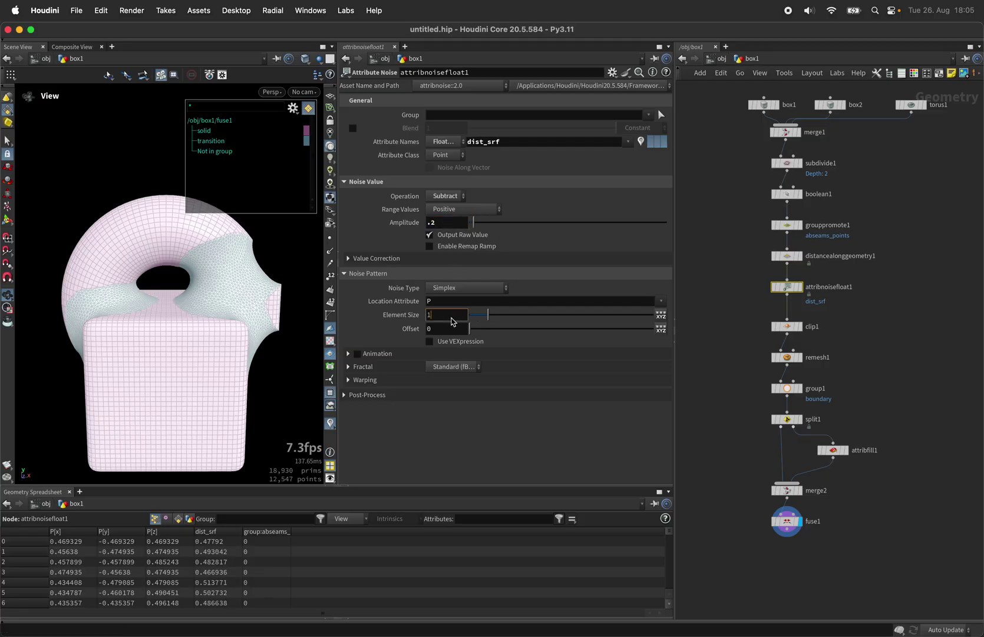
text(.2)
key(Return)
click(452, 321)
key(BackSpace)
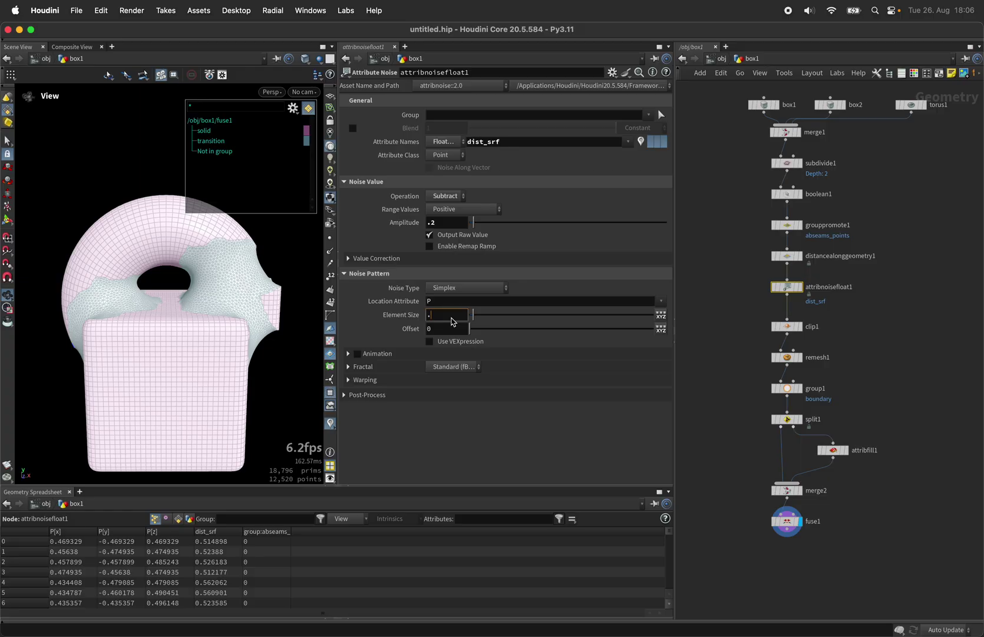
text(15)
key(Return)
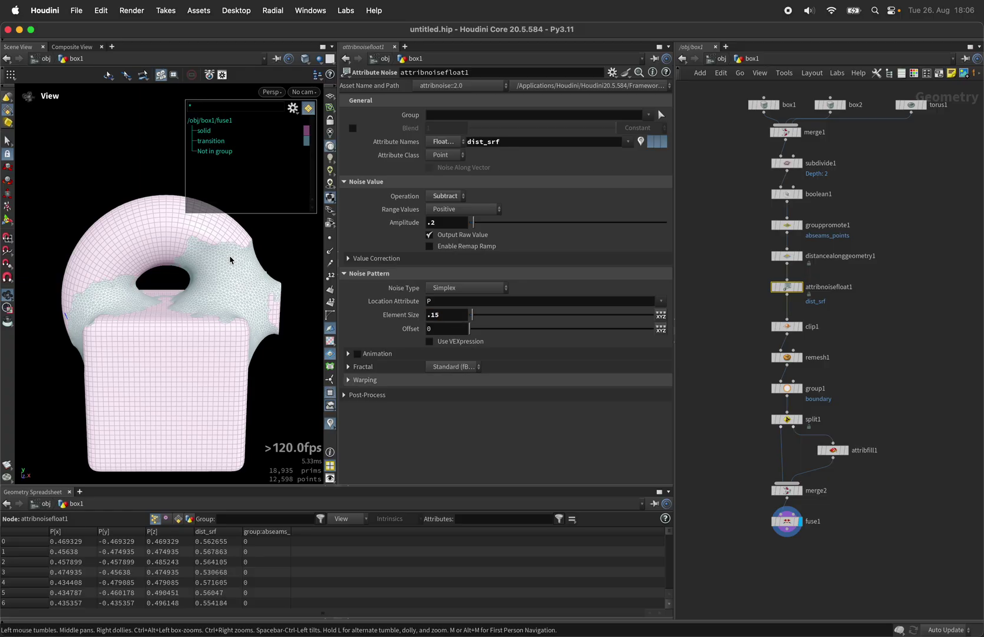
mouse_move(231, 261)
mouse_down()
mouse_move(163, 258)
mouse_move(215, 251)
mouse_move(264, 266)
mouse_move(104, 257)
mouse_move(109, 244)
mouse_move(167, 230)
mouse_move(236, 268)
mouse_up()
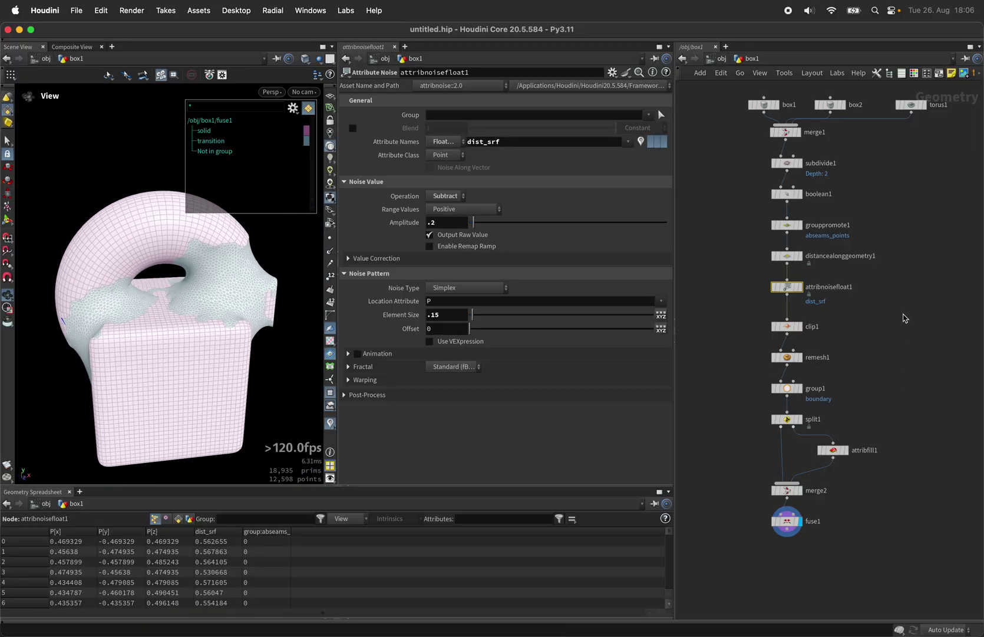
Step: Move merge2 and fuse1 down together to make room below attribfill1
scroll(904, 314, down, 3)
scroll(867, 514, up, 1)
scroll(869, 517, up, 1)
drag(868, 514, 807, 486)
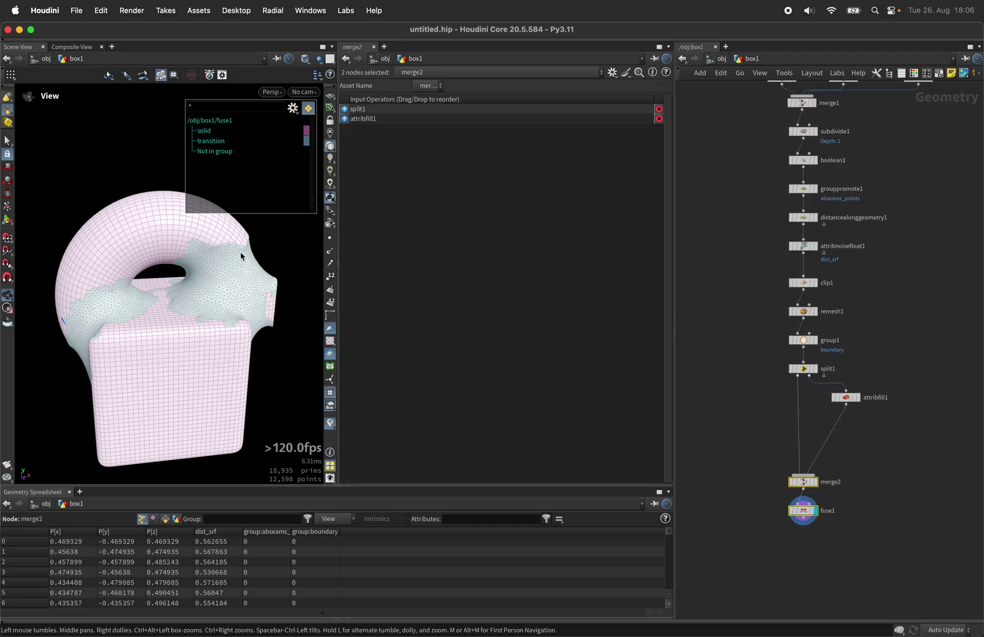
Step: Insert a Heat Geodesic node between attribfill1 and merge2 and display it
click(856, 397)
click(838, 398)
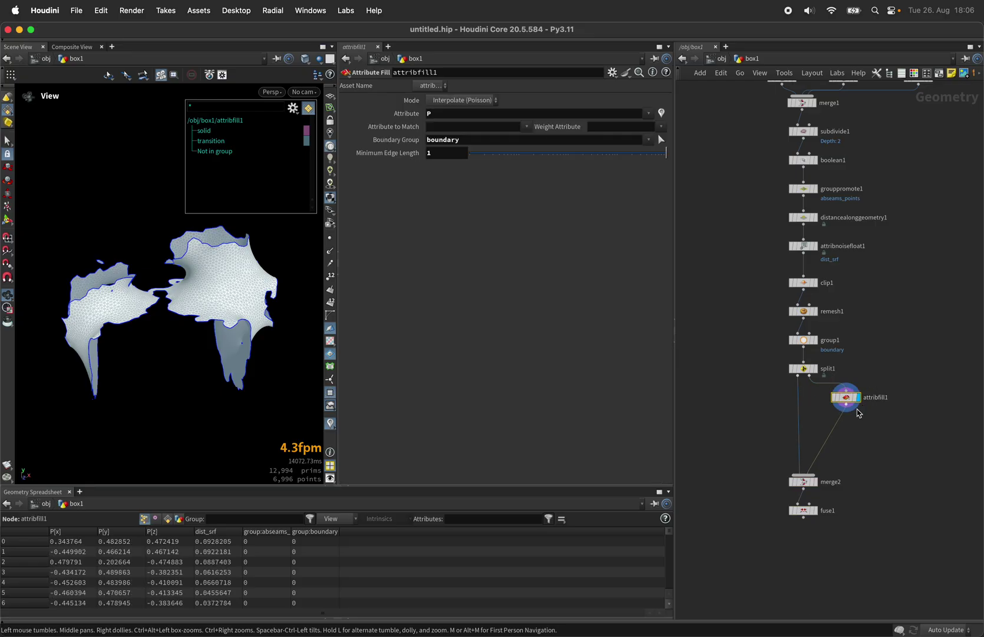
scroll(871, 434, up, 3)
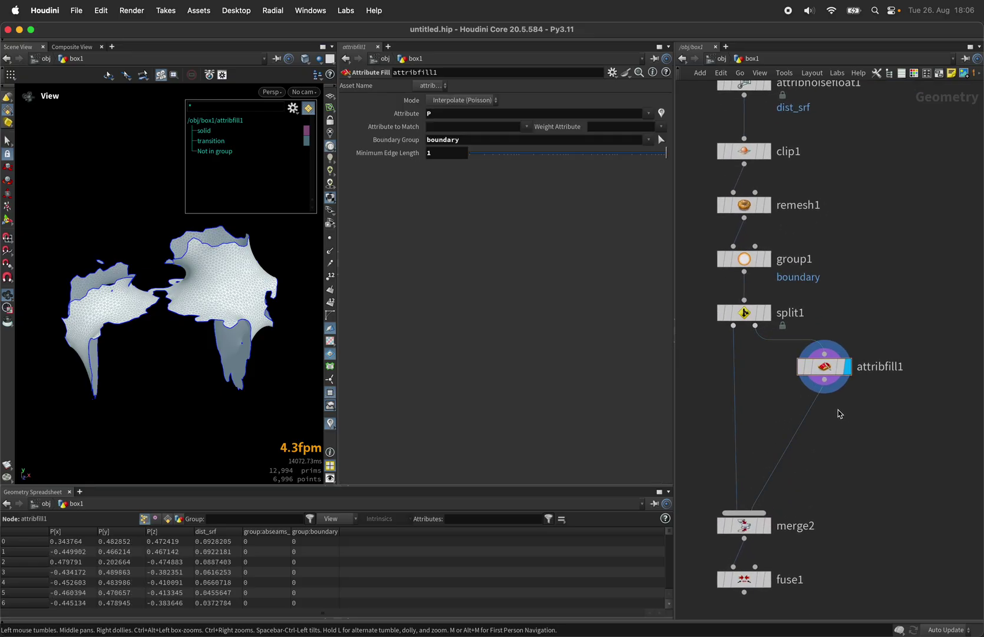
key(Tab)
text(heat)
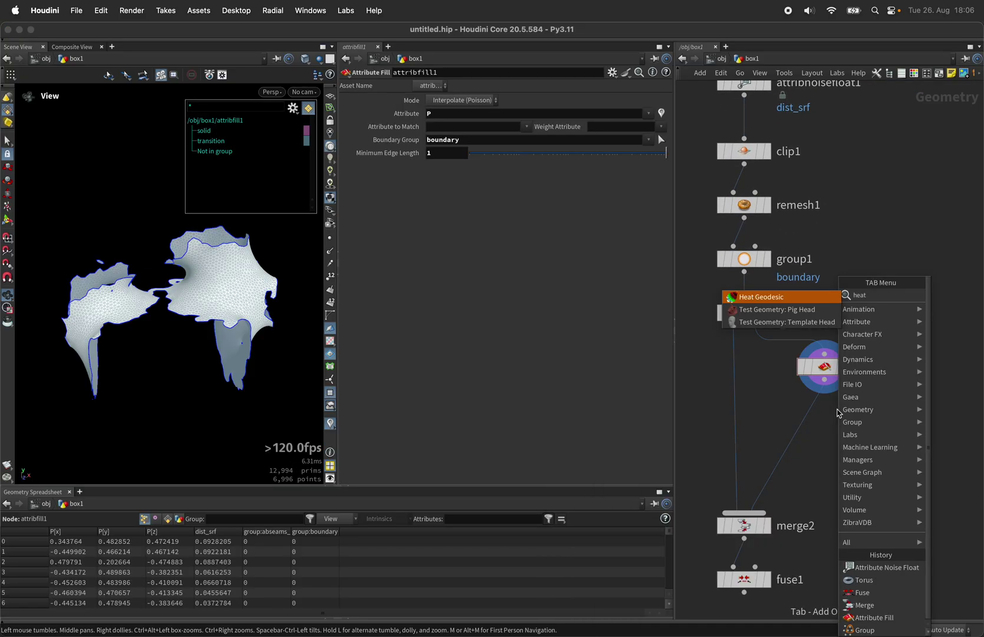
key(Return)
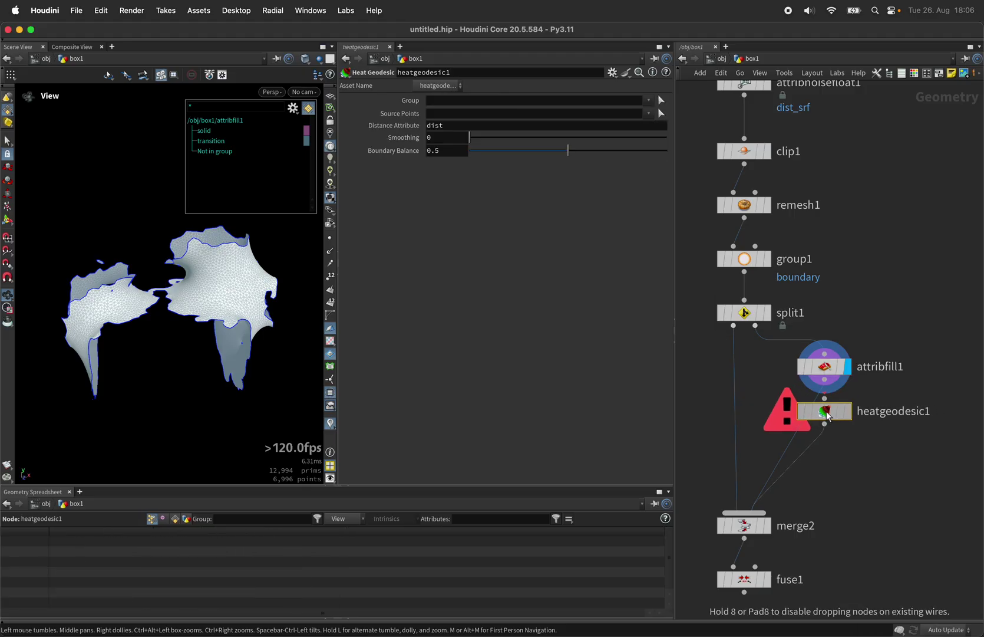
click(825, 423)
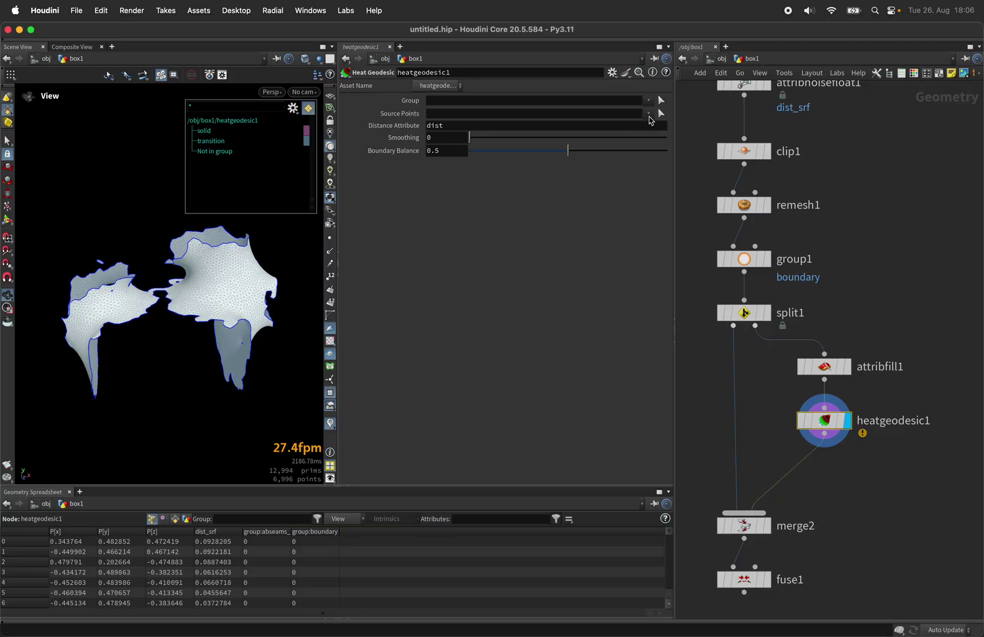
Step: Set heatgeodesic1's source points to the boundary group and name its distance attribute dist_boundary
click(648, 113)
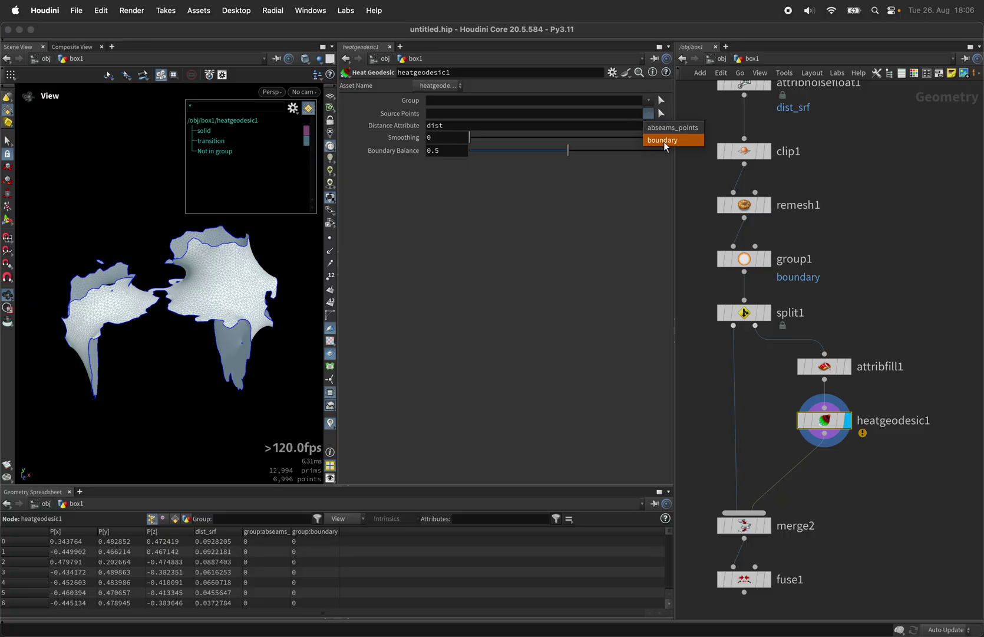
click(665, 140)
click(455, 126)
text(_)
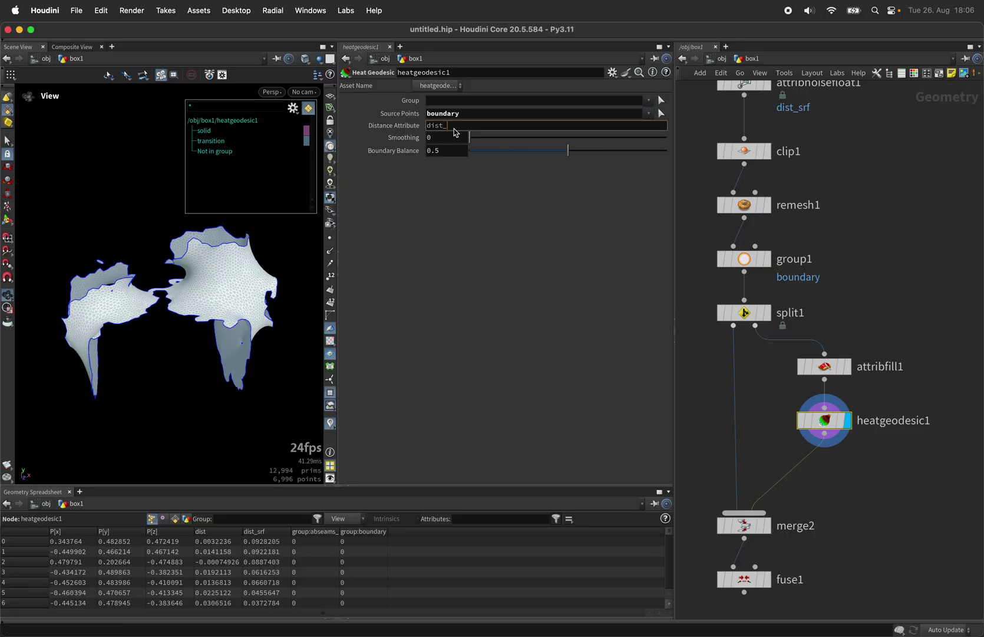
text(dist_srf)
drag(449, 128, 495, 132)
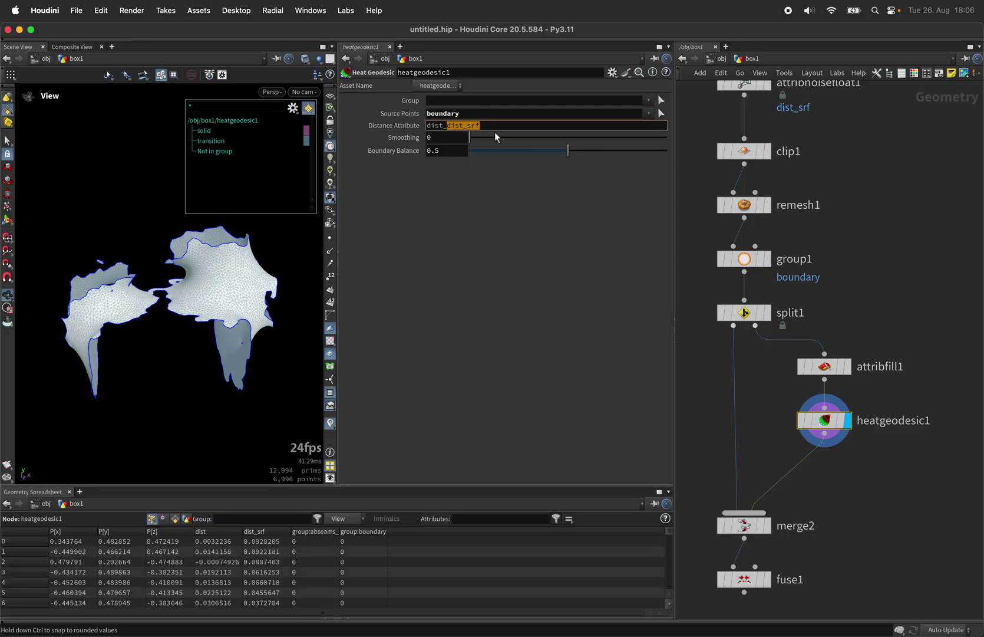
text(boundary)
key(Return)
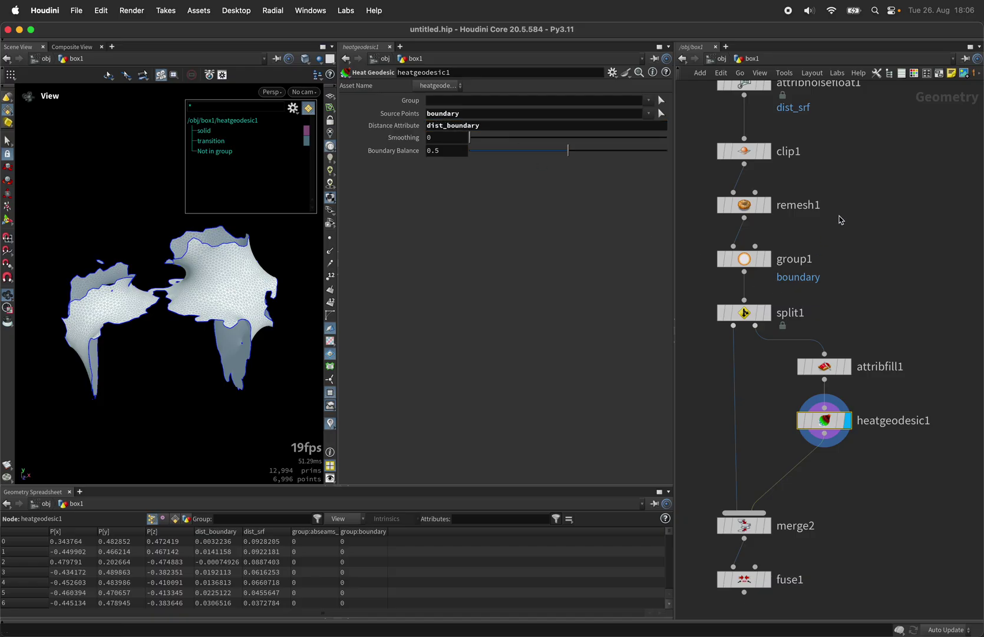
Step: Insert an Attribute Remap node between heatgeodesic1 and merge2 and display it
scroll(839, 445, down, 3)
key(Tab)
text(arem)
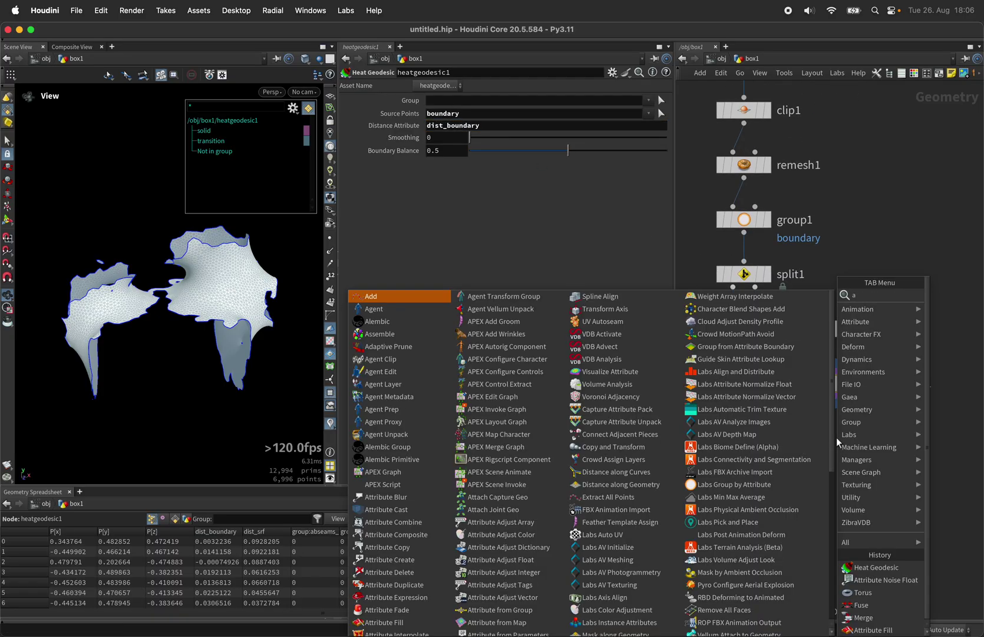
key(Return)
click(837, 437)
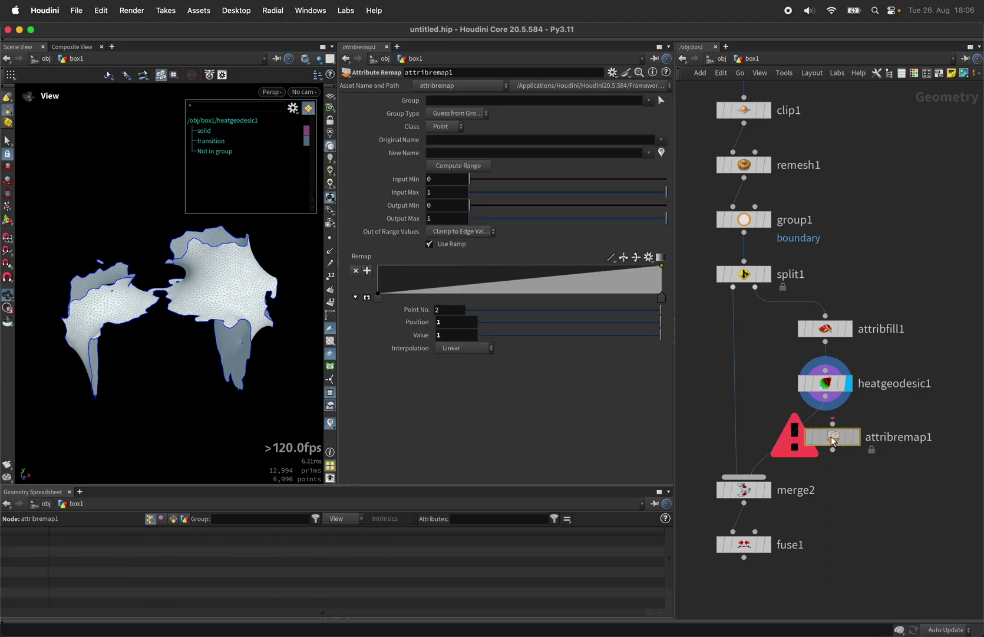
click(826, 437)
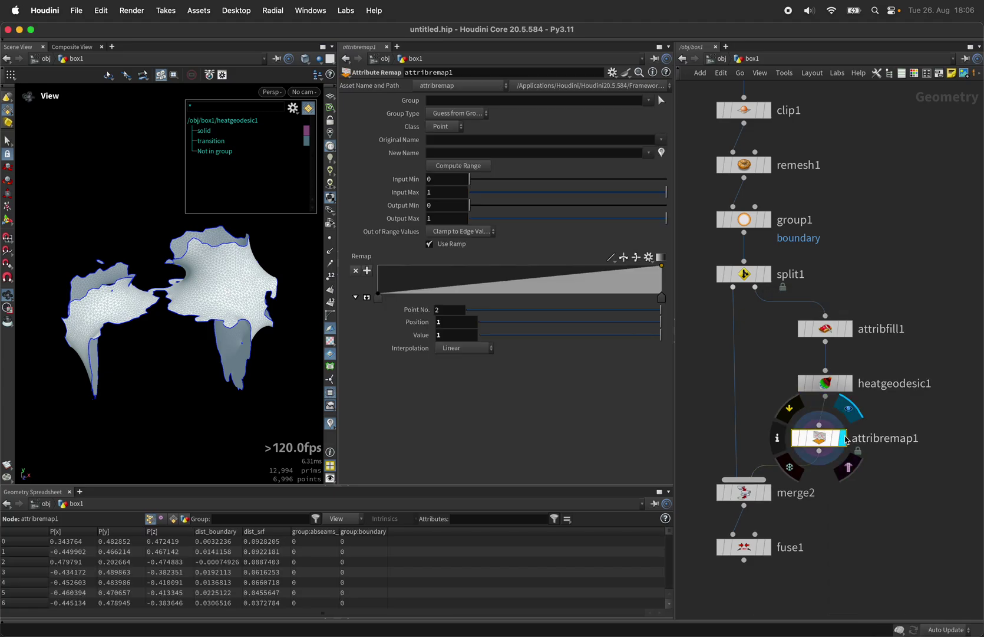
Step: Remap the dist_boundary attribute on attribremap1 into a new attribute named displace
click(483, 141)
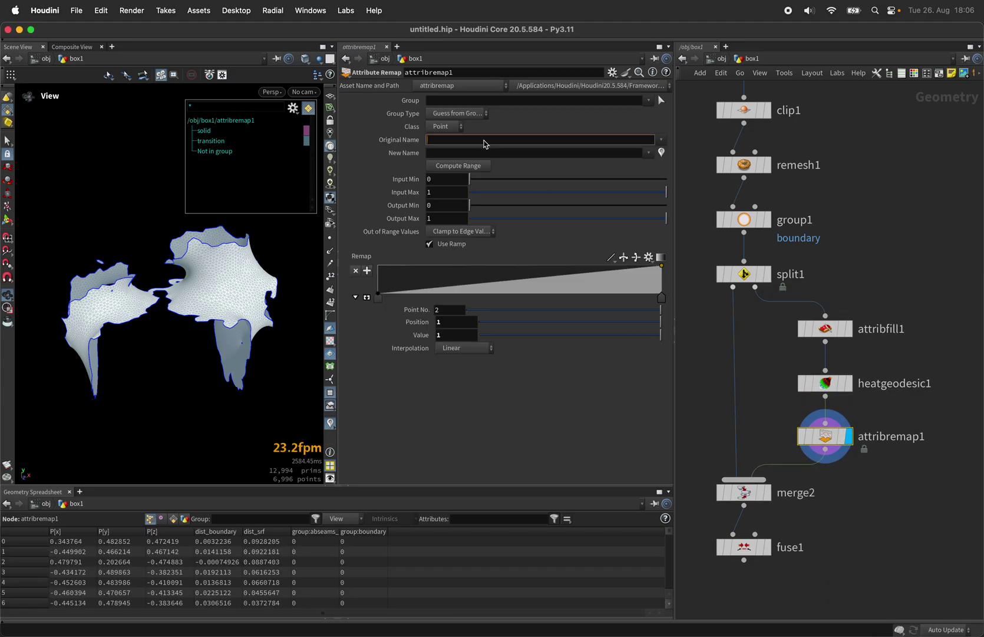
text(dist_boundary)
key(Tab)
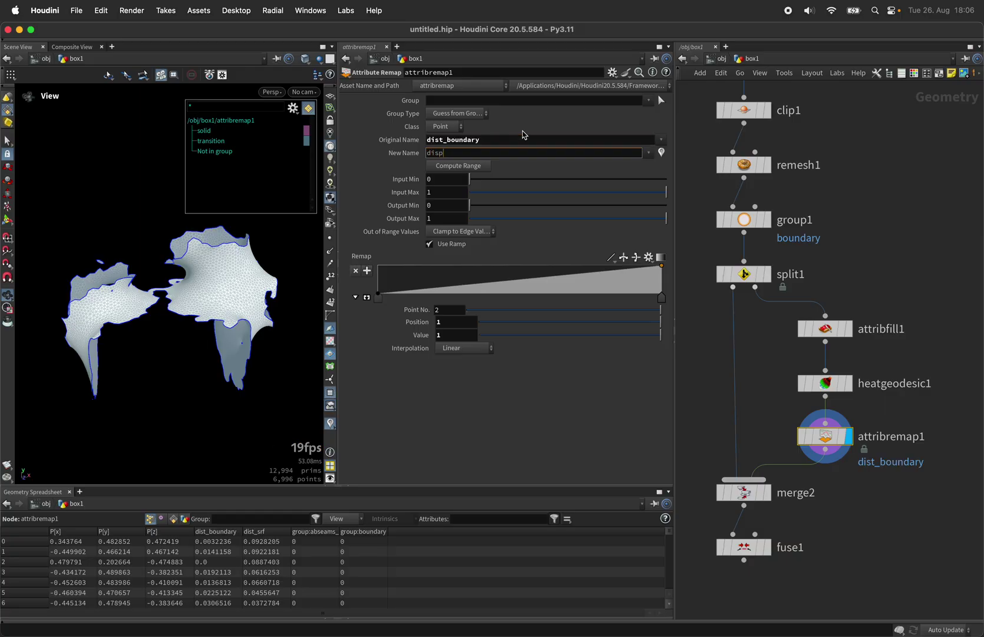
text(displace)
key(Return)
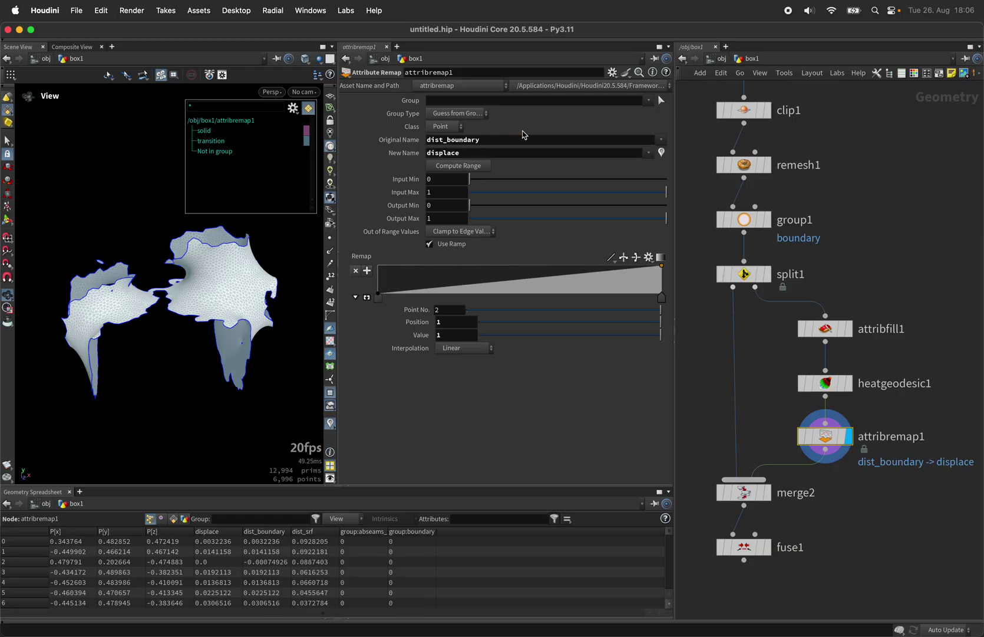
Step: Set attribremap1's input maximum to 0.1
click(452, 194)
text(.1)
key(Return)
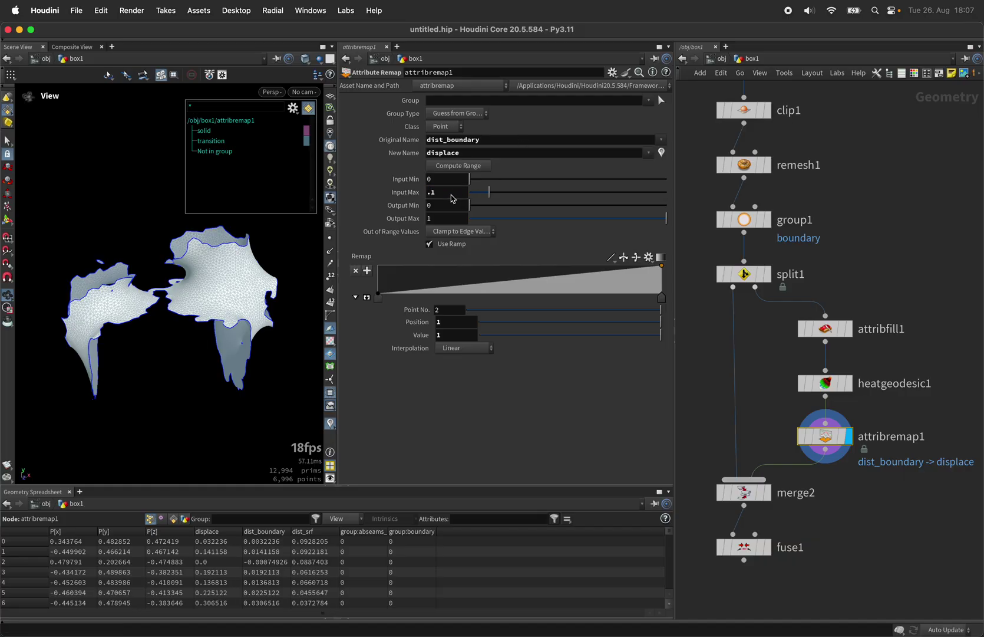
Step: Apply the Hill preset to the remap ramp, delete its last point, and move the remaining points to positions of about 0.11 and 1
click(650, 260)
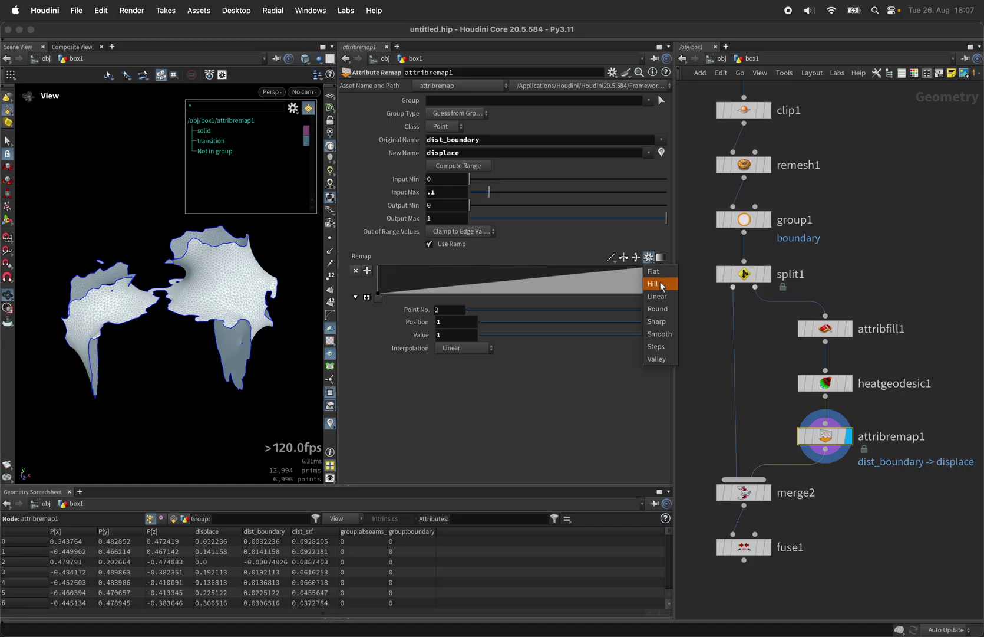
click(659, 281)
key(Delete)
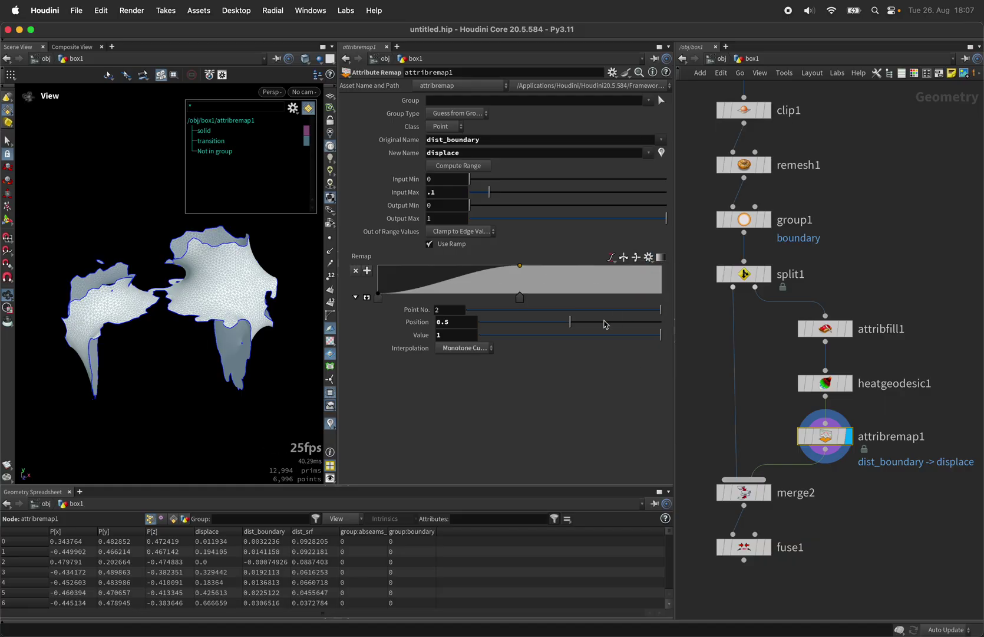
drag(520, 300, 690, 309)
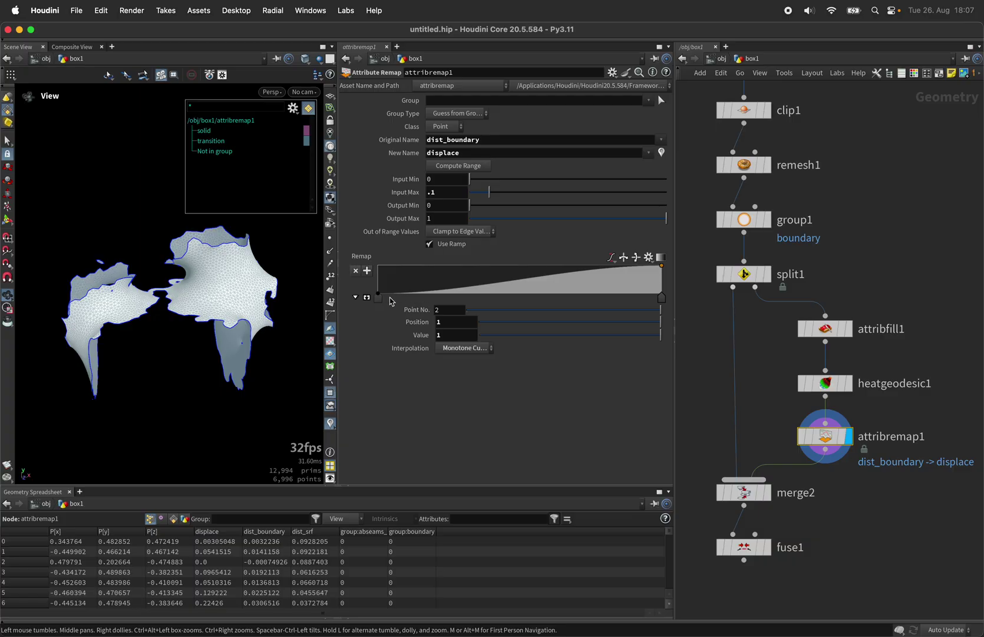
drag(378, 295, 410, 295)
Step: Make room above merge2 and insert a Soft Peak node between attribremap1 and merge2, displaying its result
scroll(887, 211, down, 5)
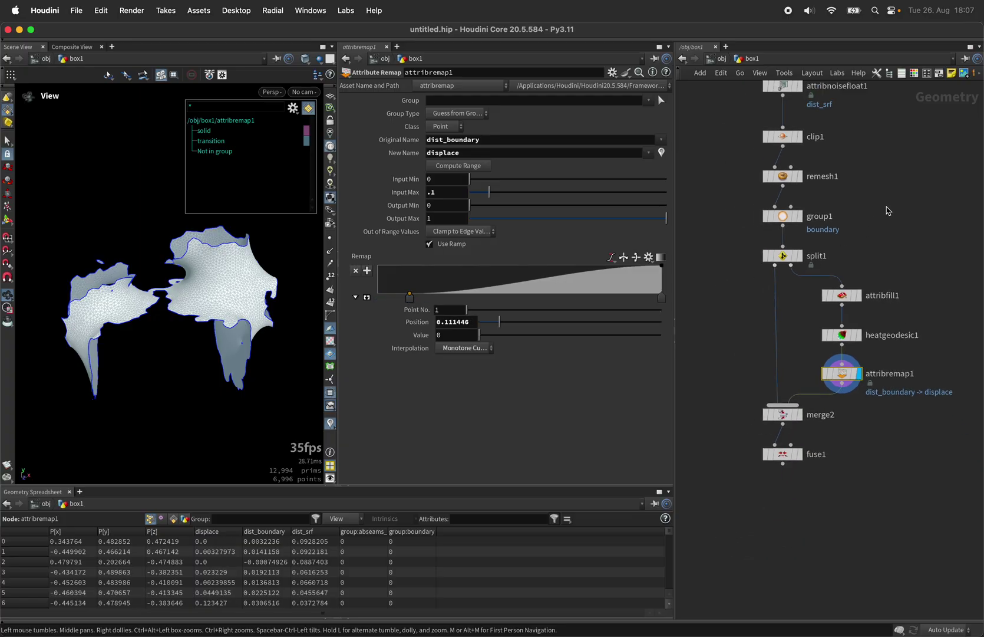
scroll(817, 497, up, 3)
drag(857, 426, 808, 342)
click(867, 316)
key(Tab)
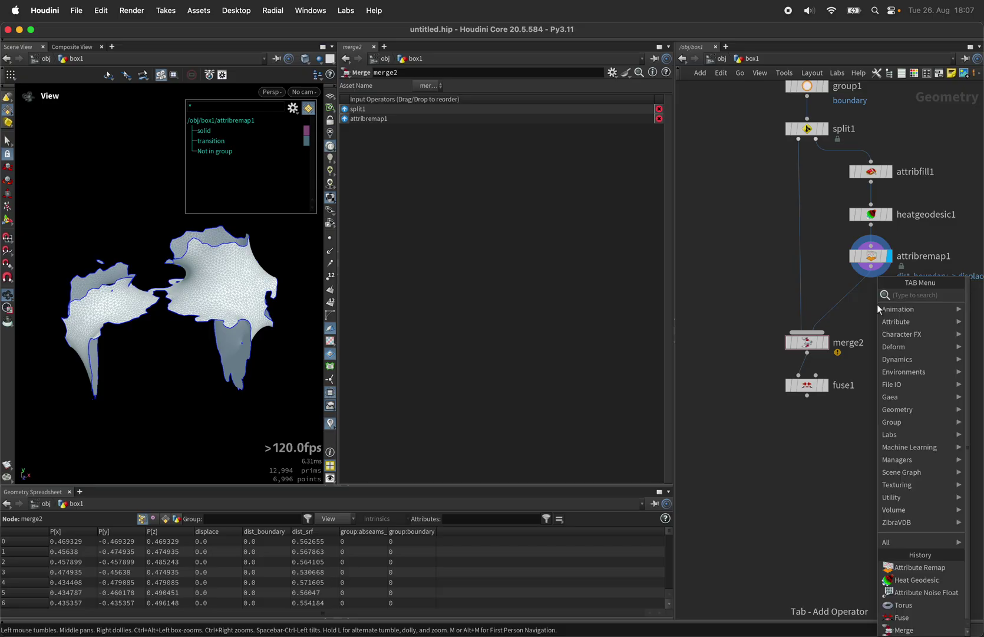
text(softp)
key(Return)
click(876, 302)
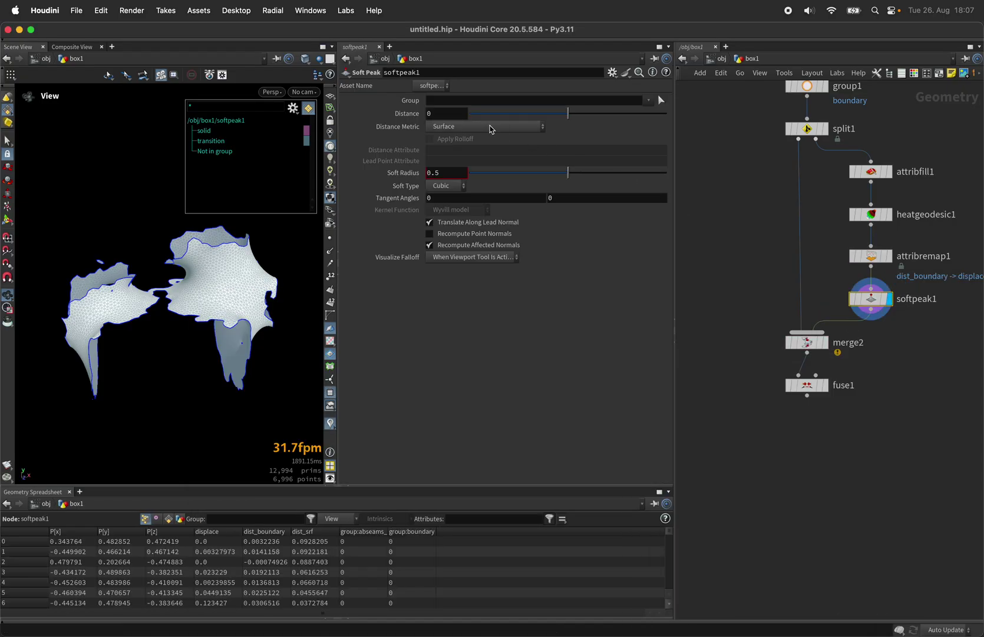
Step: Set softpeak1's distance metric to Attribute and use displace as its distance attribute
click(487, 126)
click(465, 137)
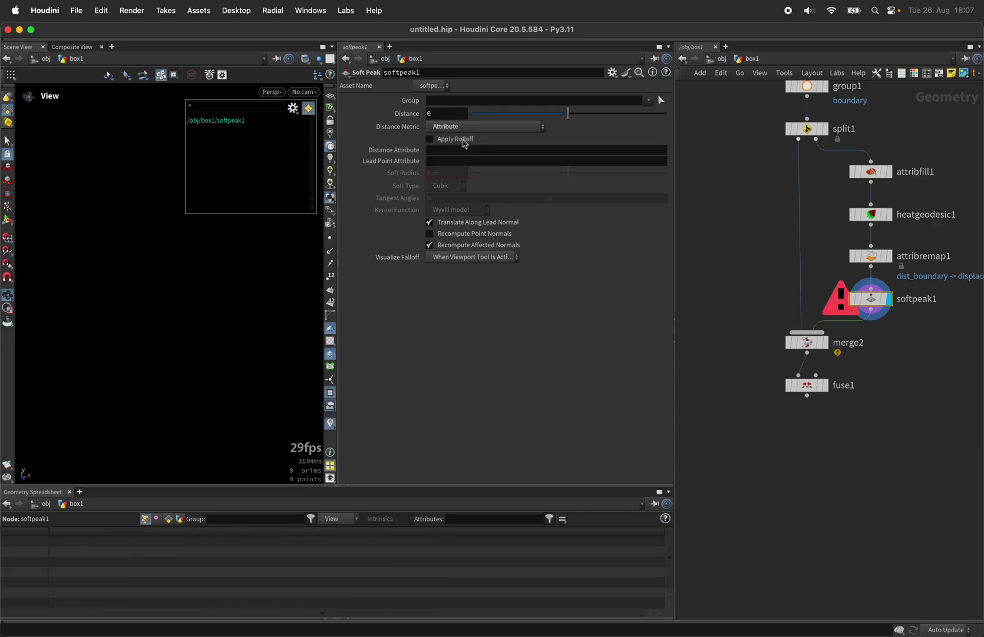
click(449, 150)
text(displace)
key(Return)
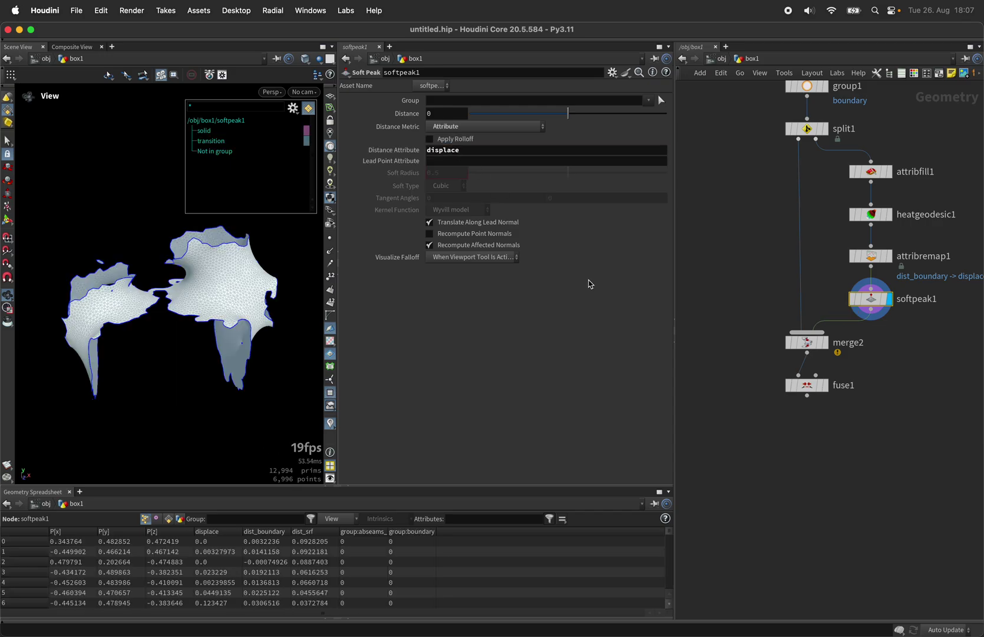
Step: Try a softpeak1 distance of 0.05 and then set it to 0.075
click(458, 115)
key(Return)
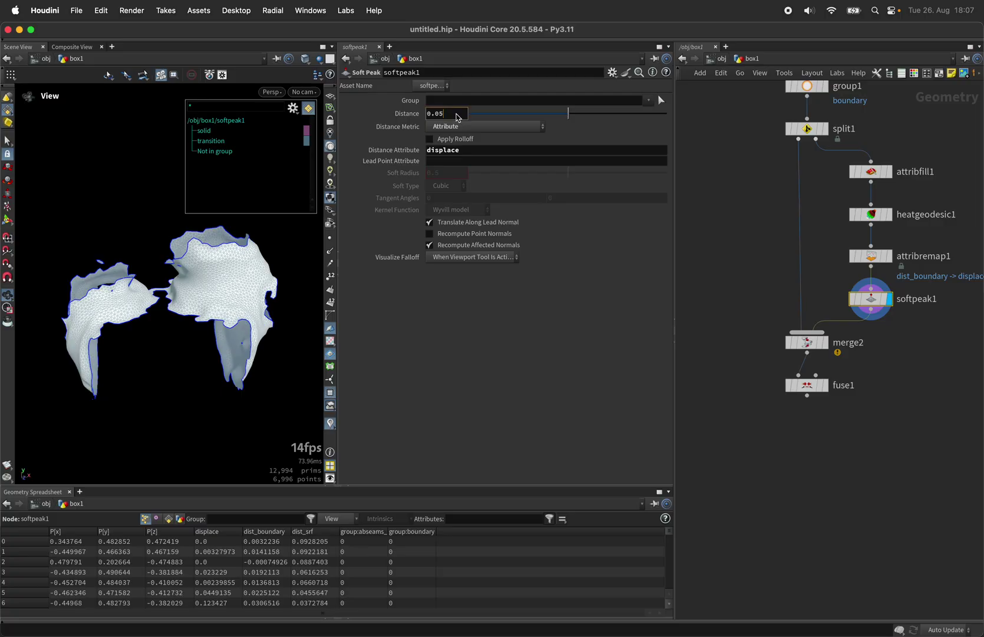
drag(296, 252, 243, 231)
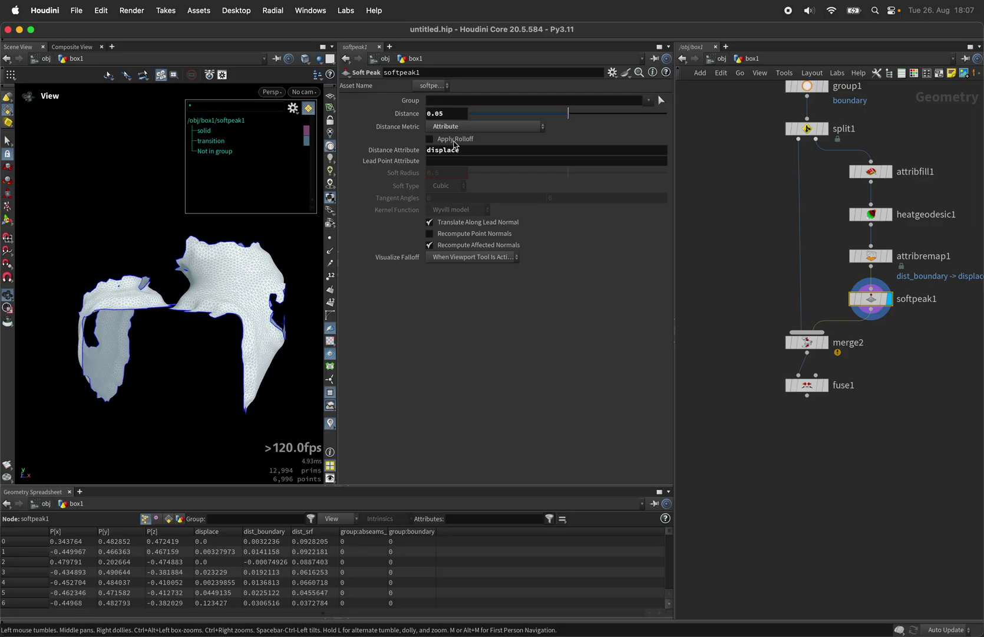
click(440, 115)
text(0.075)
key(Return)
Step: Tune attribremap1 by moving the first ramp point to about 0.105 and setting the input maximum to 0.08
click(874, 258)
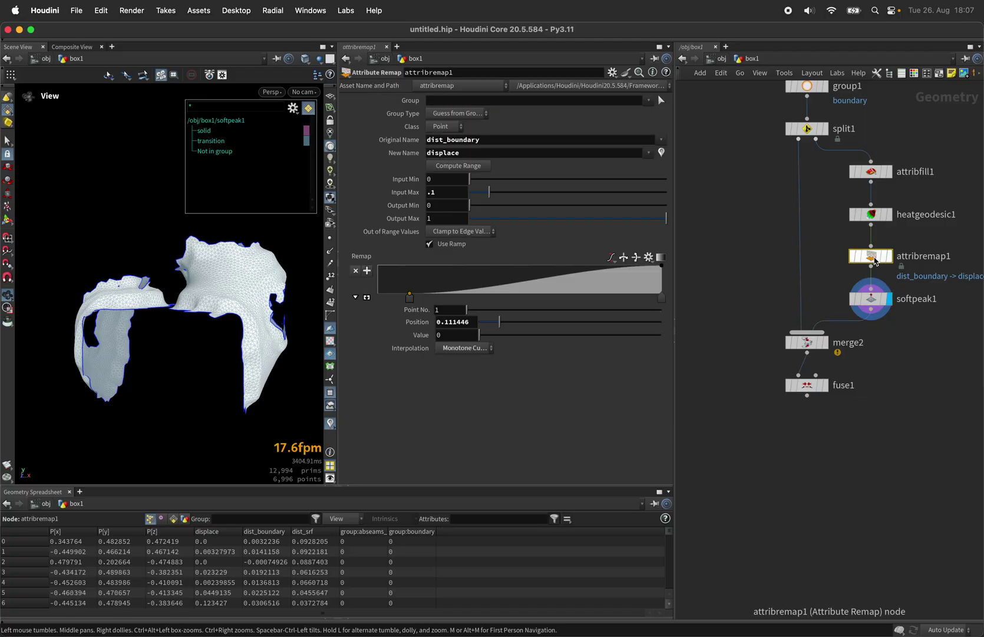
drag(492, 196, 481, 192)
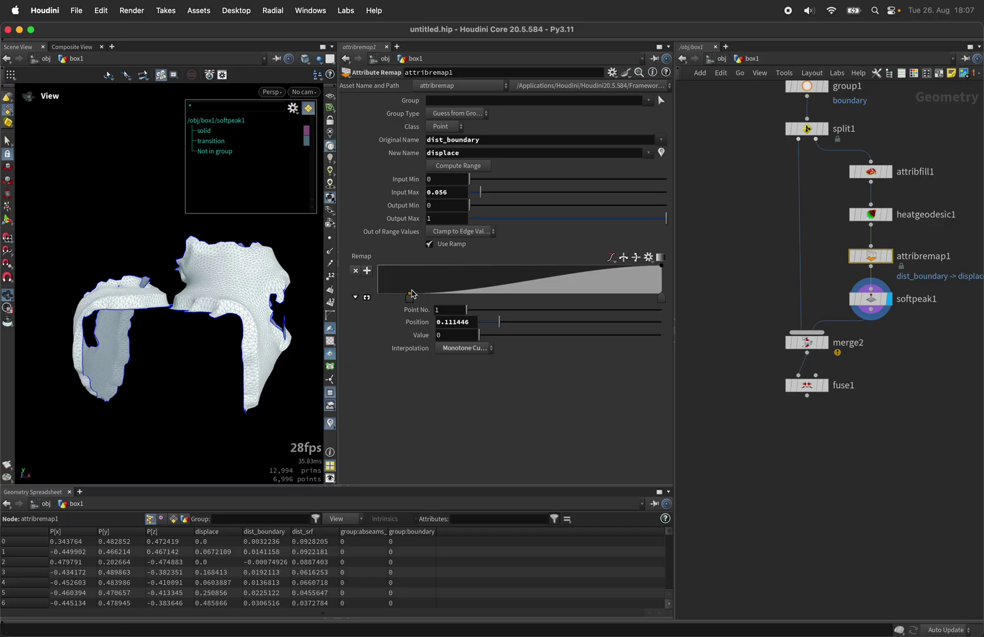
mouse_move(409, 294)
mouse_down()
mouse_move(373, 301)
mouse_move(408, 294)
mouse_up()
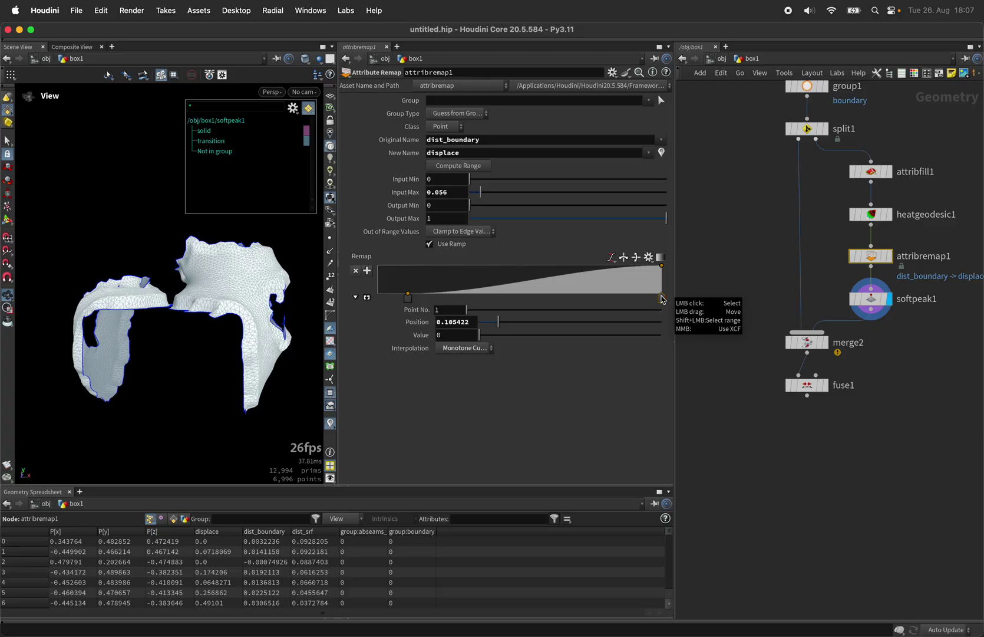
mouse_move(242, 299)
mouse_down()
mouse_move(206, 295)
mouse_move(227, 274)
mouse_move(259, 304)
mouse_up()
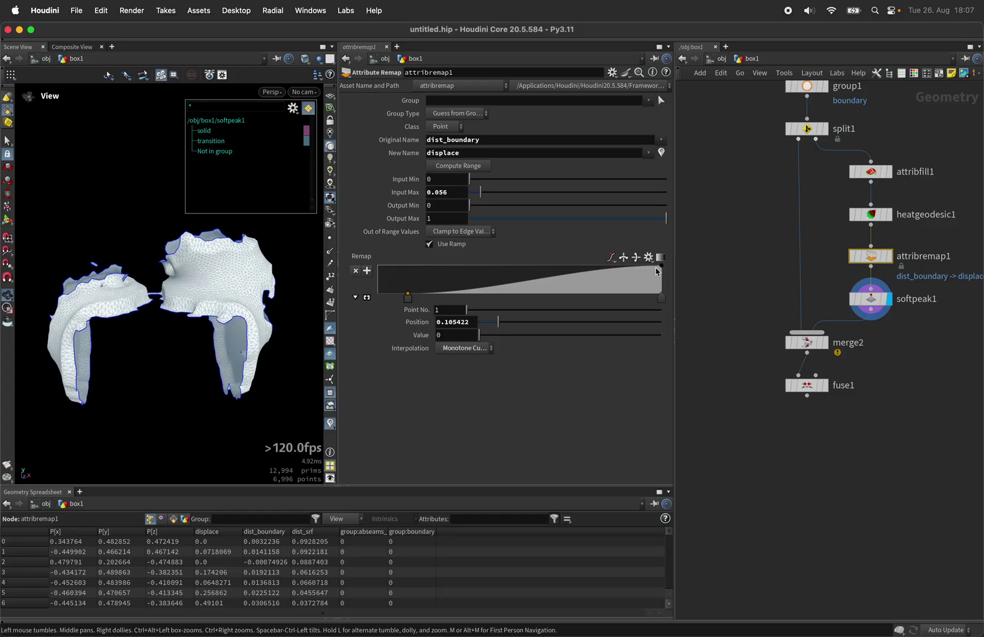
drag(482, 195, 485, 195)
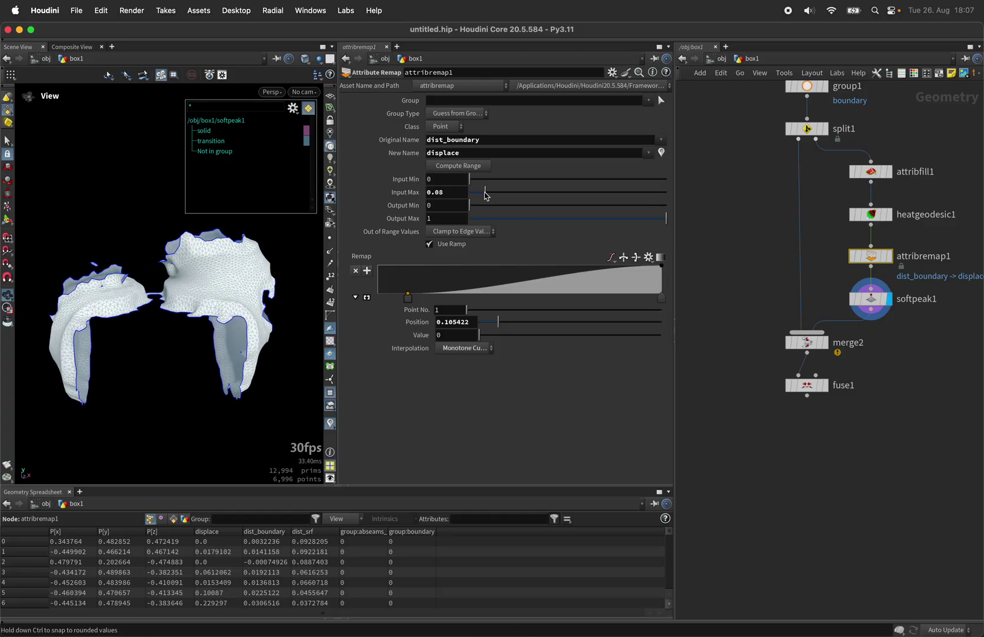
scroll(255, 251, up, 1)
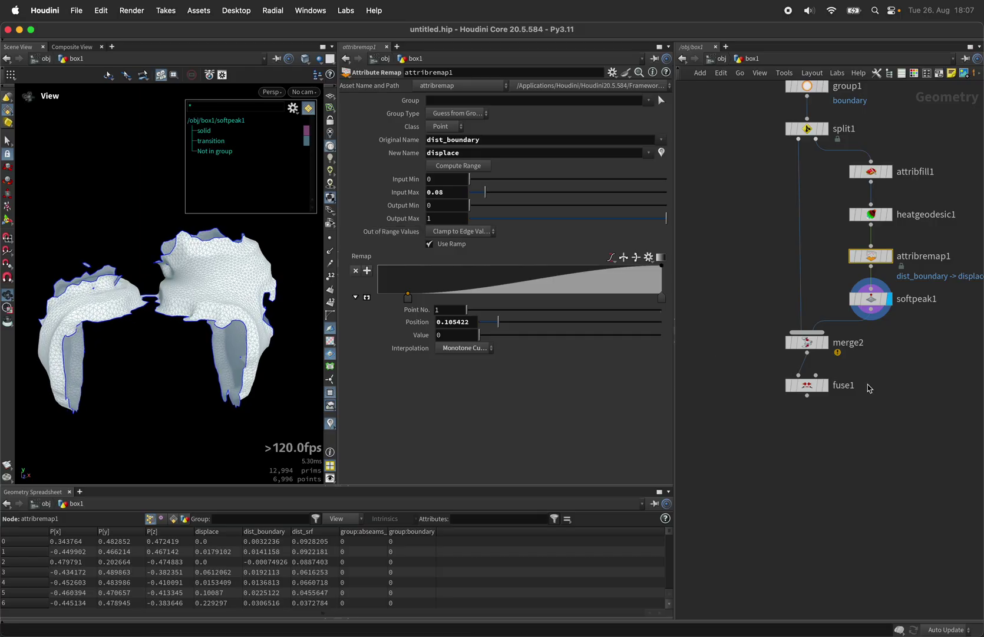
Step: Move merge2 and fuse1 down and insert a Remesh node between softpeak1 and merge2, displaying its result
drag(896, 336, 791, 428)
drag(807, 342, 807, 389)
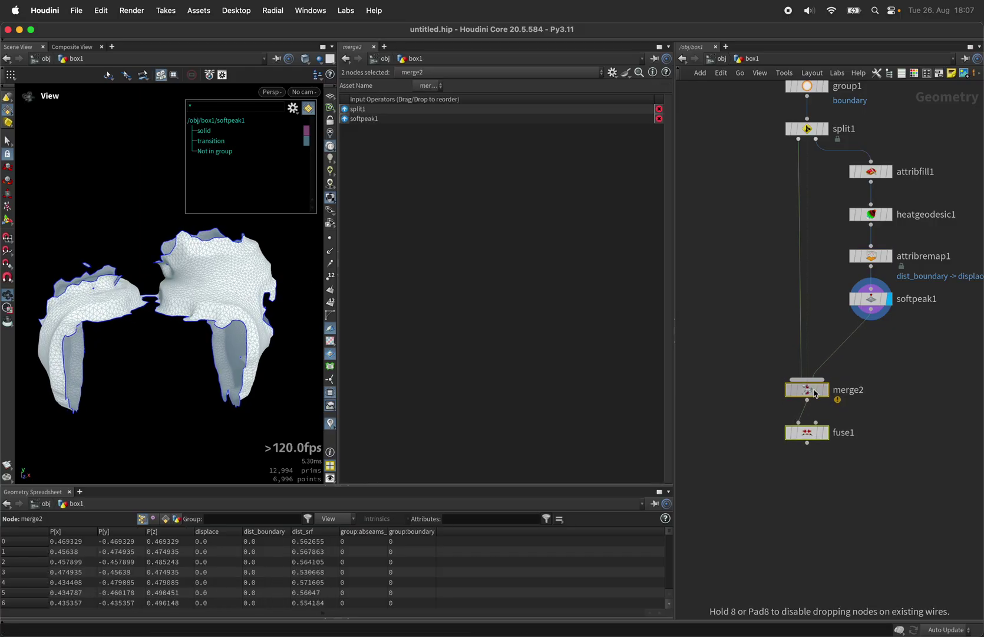
click(883, 353)
key(Tab)
text(rem)
key(Return)
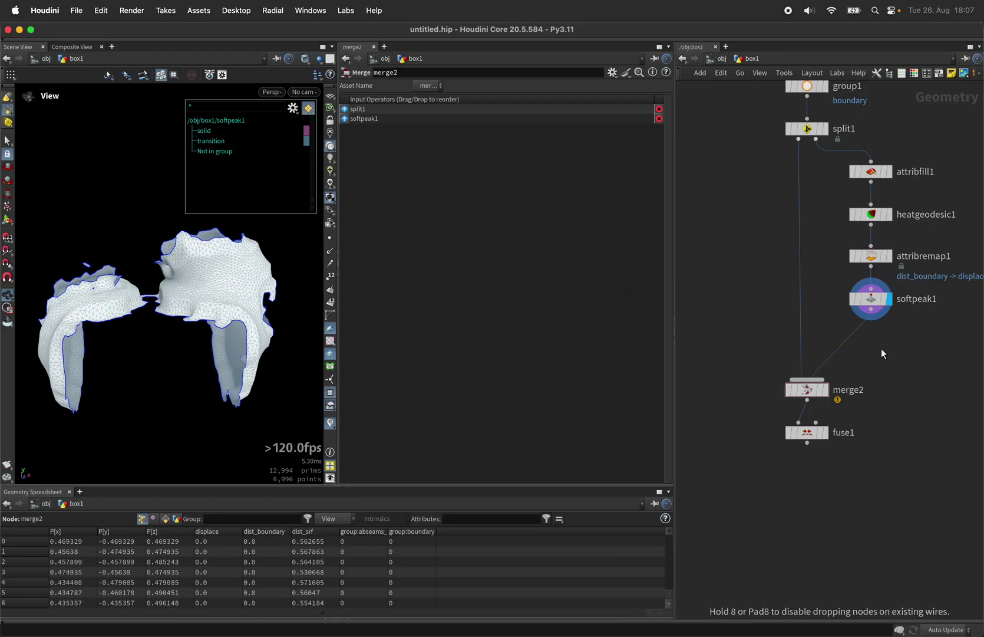
click(883, 353)
mouse_move(882, 348)
mouse_down()
mouse_move(863, 339)
mouse_move(873, 344)
mouse_up()
click(879, 342)
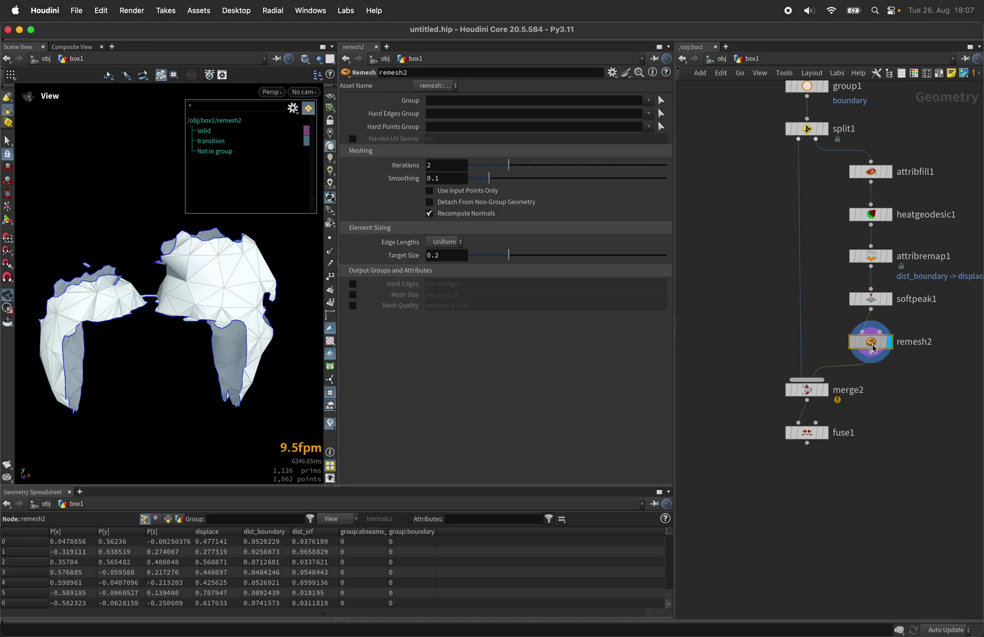
Step: Set remesh2's target size to 0.02 and its iterations to 5
double_click(437, 255)
key(Return)
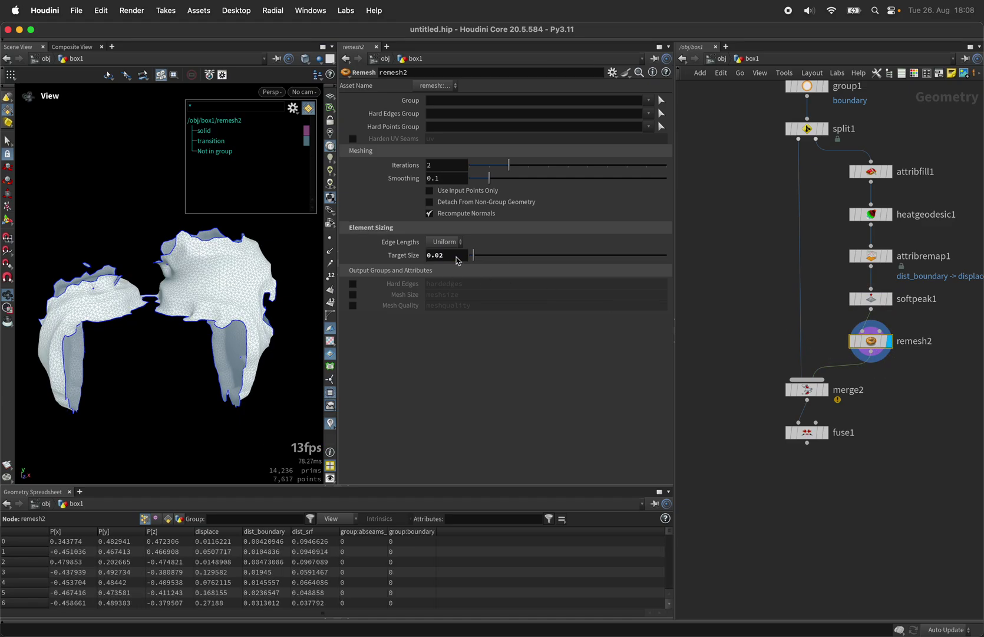
click(559, 170)
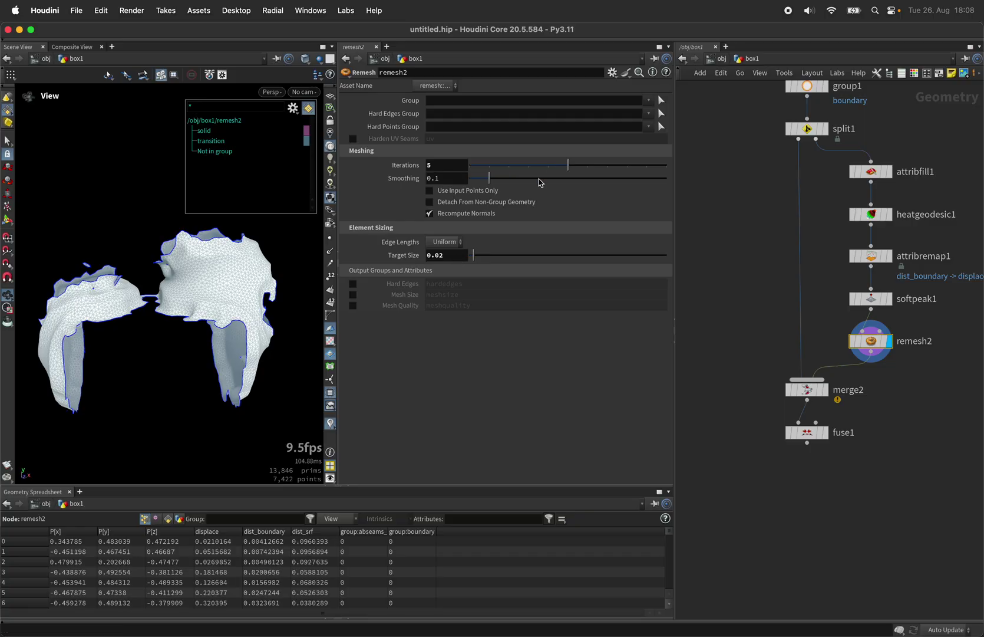
Step: Display fuse1 and set heatgeodesic1's smoothing to 10
click(826, 432)
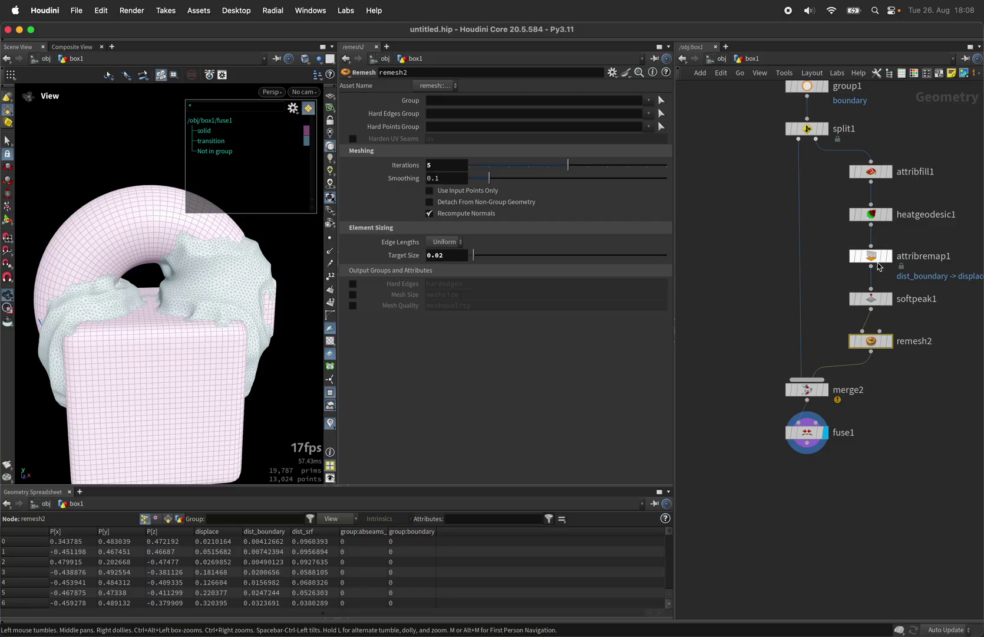
click(871, 256)
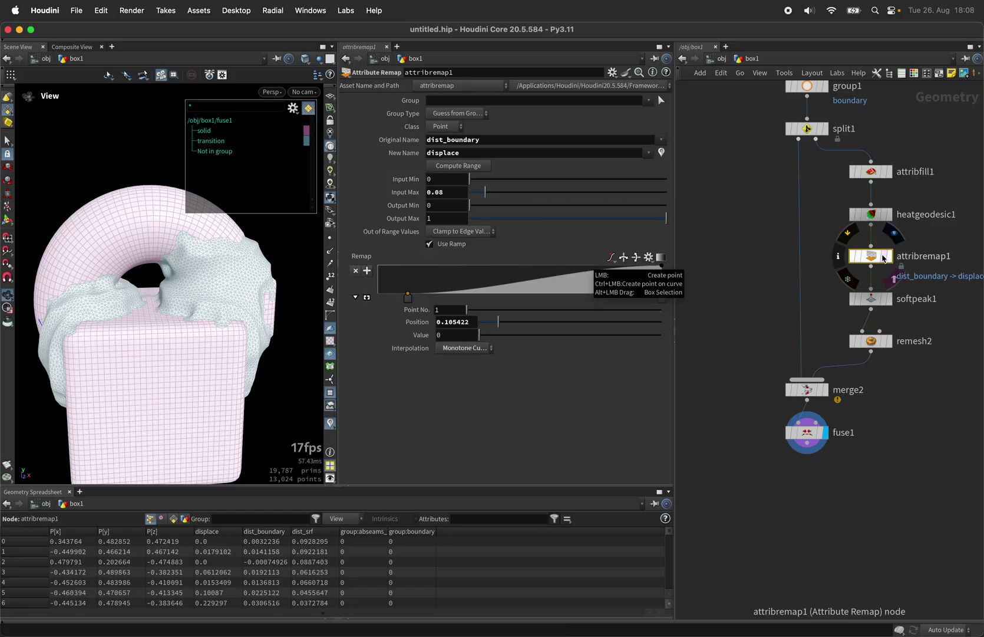
click(871, 214)
drag(577, 142, 669, 141)
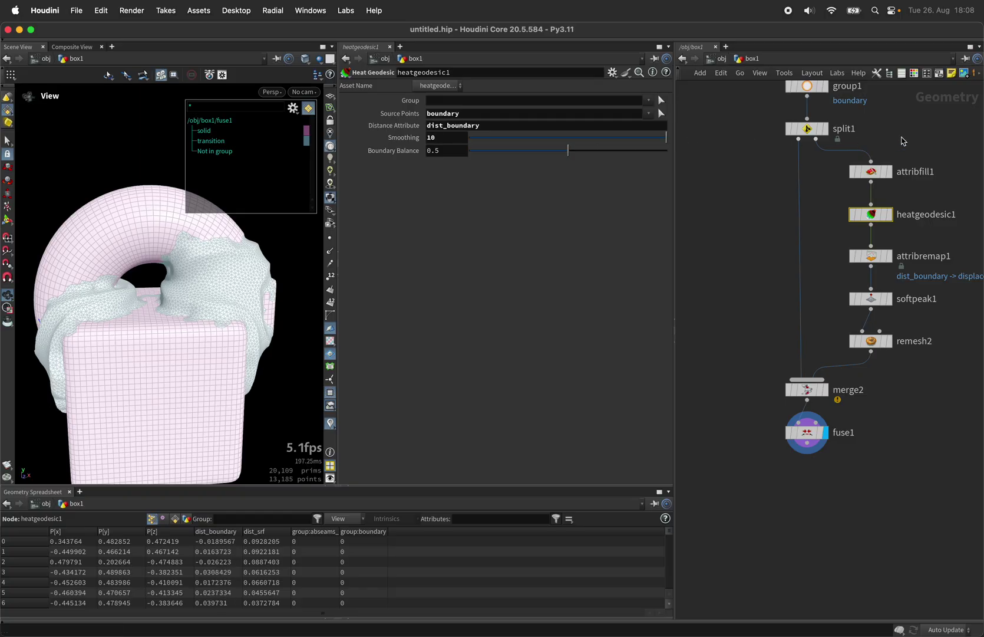
Step: Set attribremap1's input maximum to 0.12
mouse_move(874, 306)
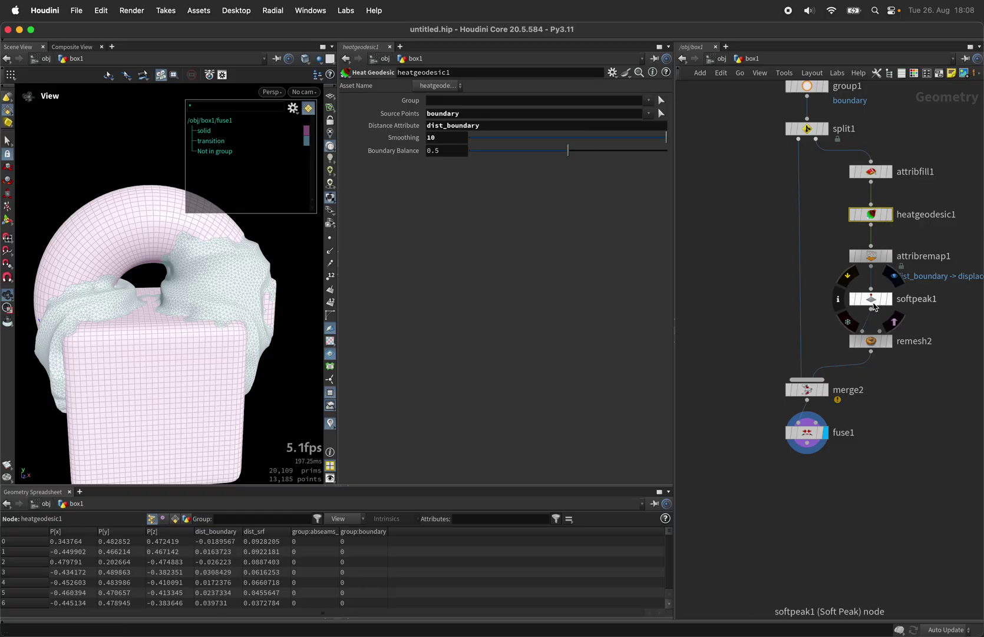
click(873, 264)
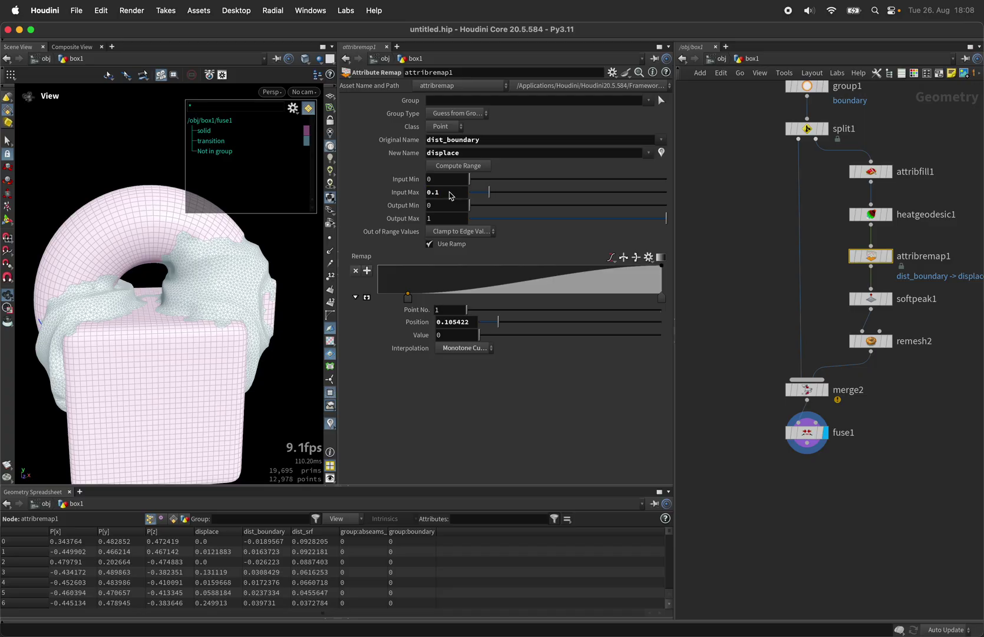
key(Return)
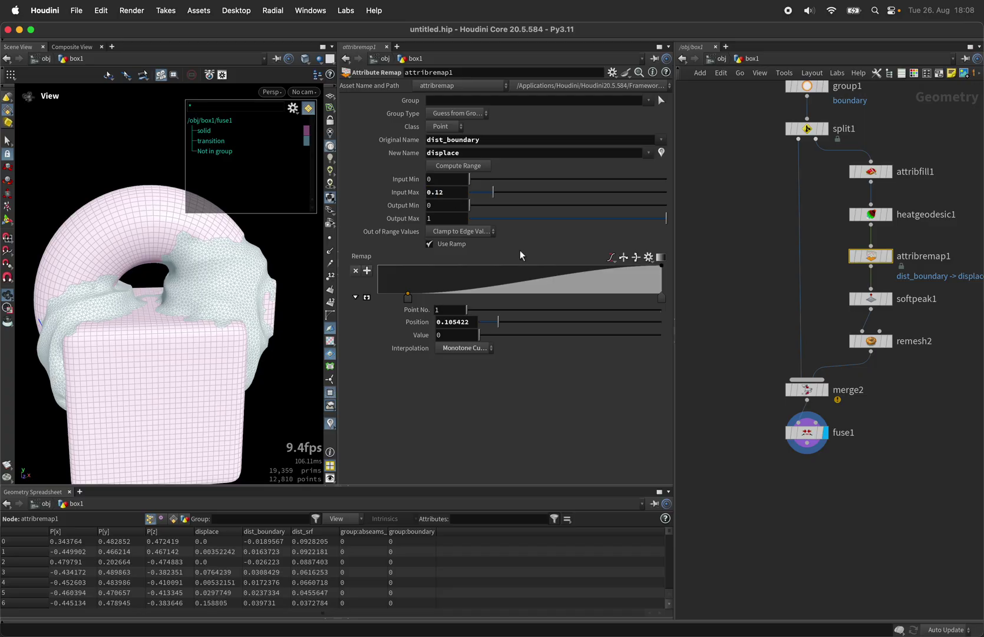
Step: Switch the remap ramp to B-Spline, add a middle point near 0.5 with value 1, and move the first point to about 0.019
drag(663, 300, 691, 310)
click(623, 258)
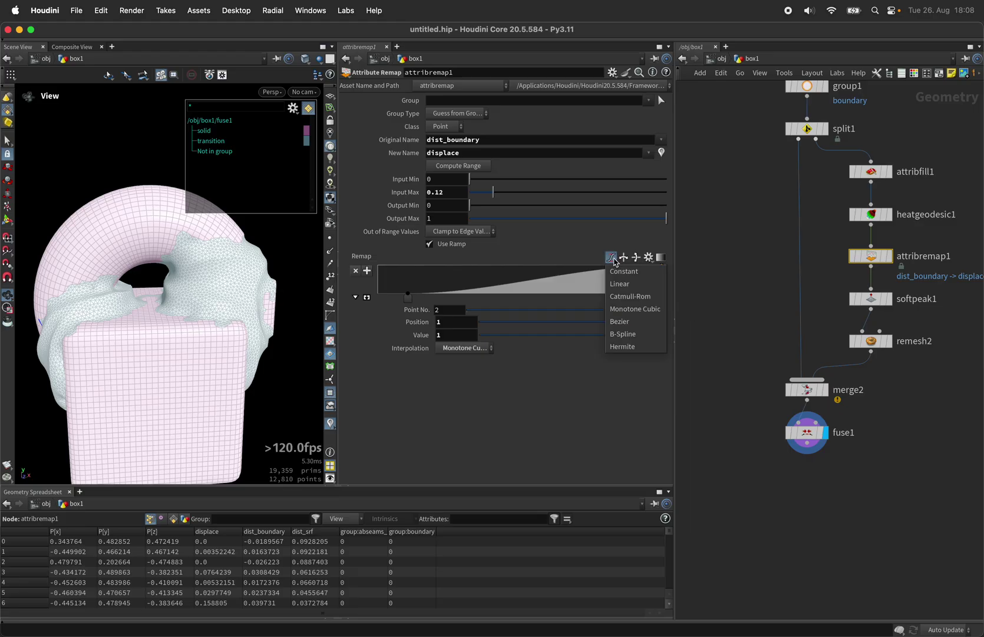
click(652, 391)
drag(519, 281, 519, 265)
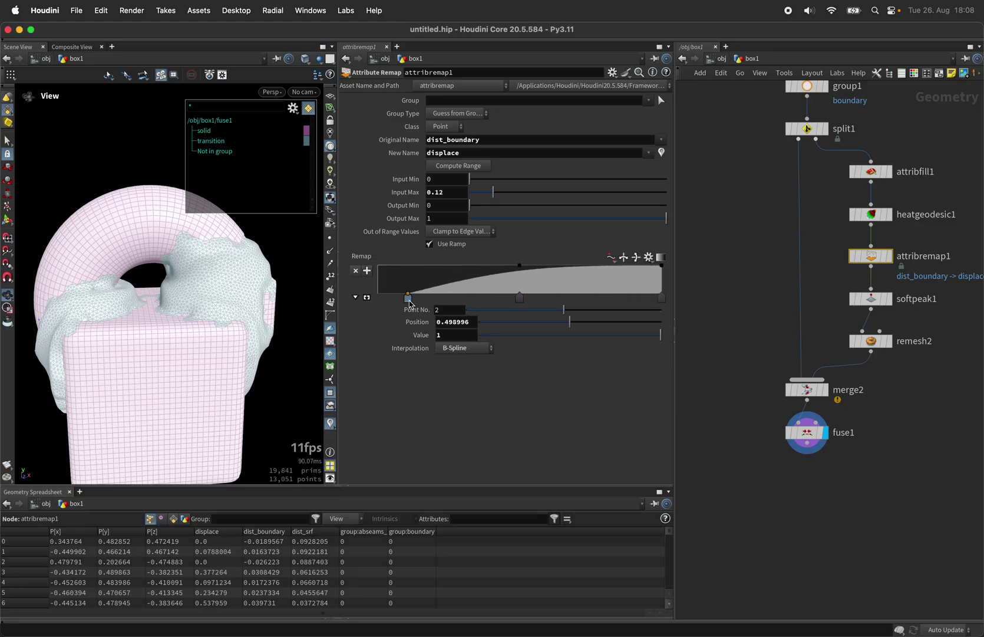
drag(410, 299, 383, 298)
Step: Keep the ramp on B-Spline, shift its middle point toward the end, and add a point at about 0.22 with value about 0.81
click(611, 257)
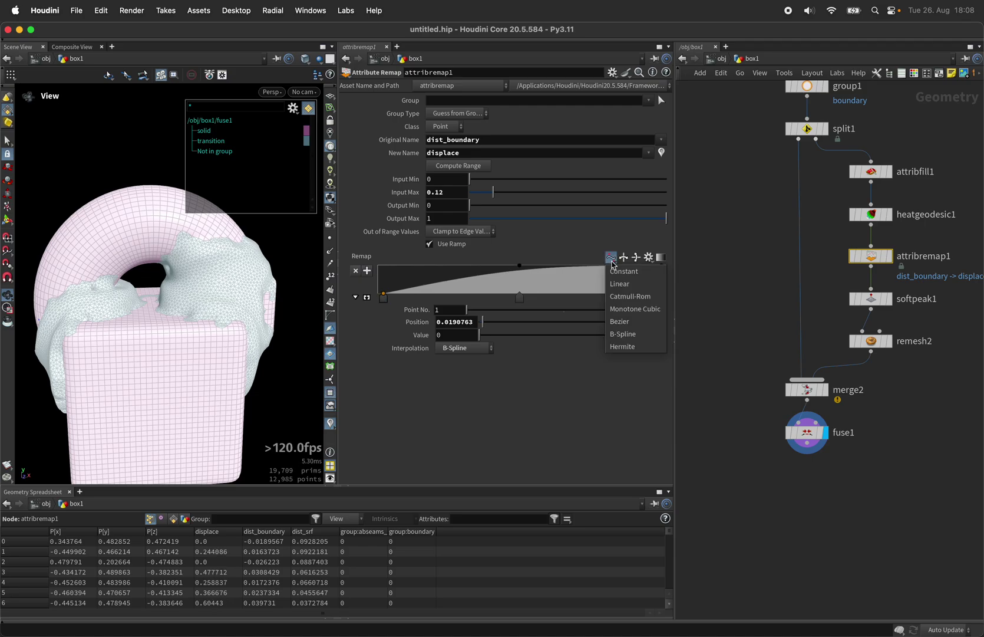
click(632, 340)
drag(518, 297, 554, 297)
drag(463, 291, 440, 269)
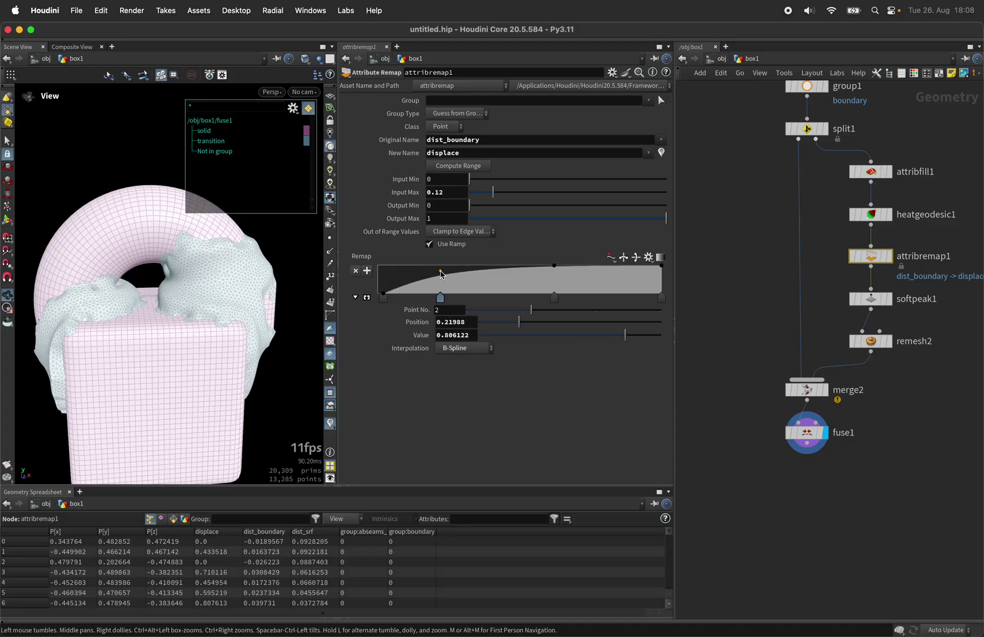
Step: Check the fused result from several angles and set clip1's clipping distance to 0.05
click(804, 436)
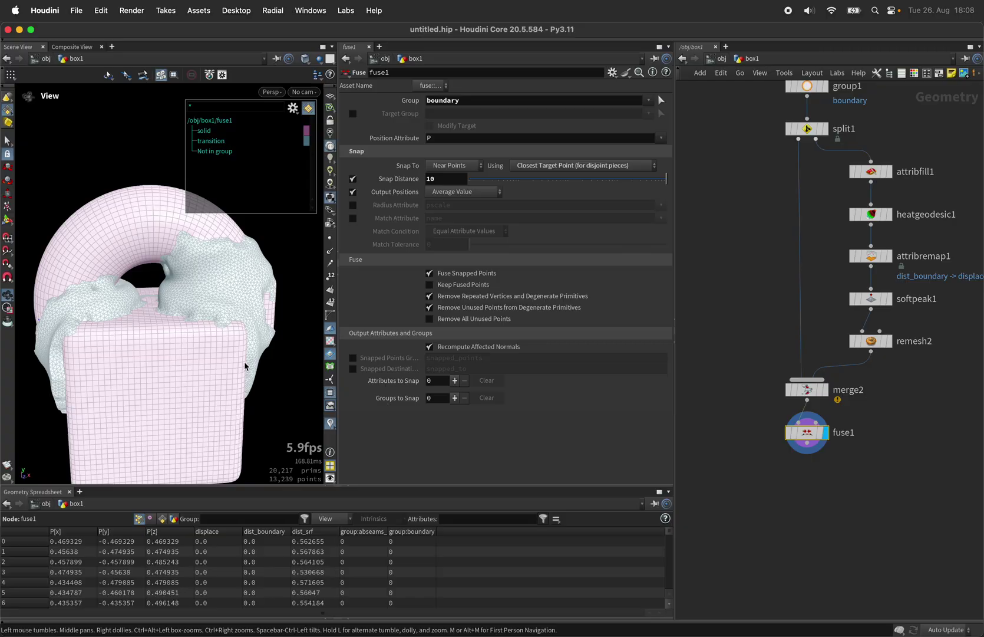
scroll(244, 364, down, 4)
drag(244, 364, 194, 355)
drag(116, 310, 271, 333)
scroll(812, 404, down, 8)
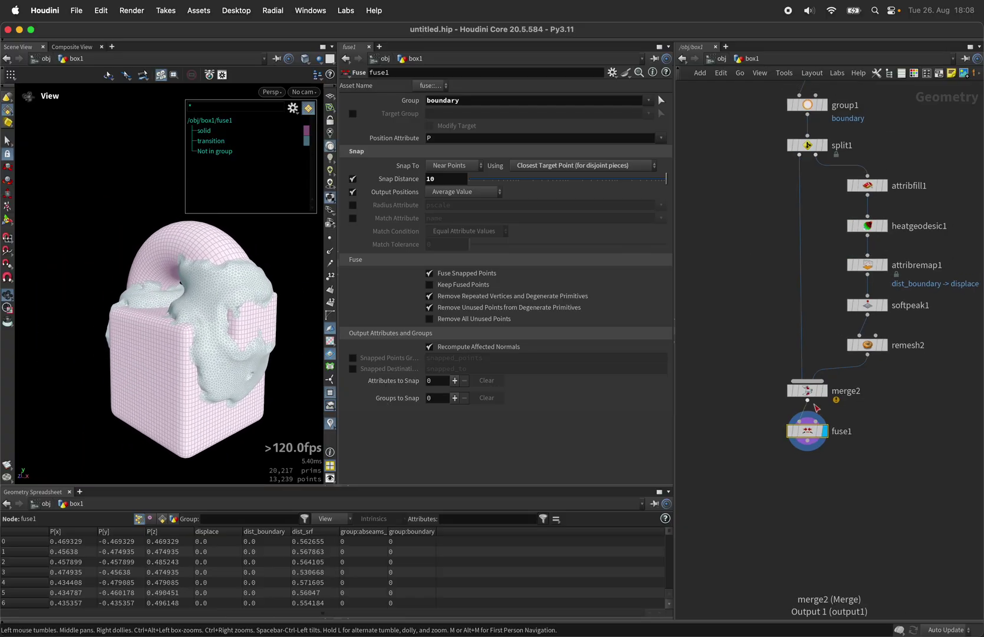
scroll(804, 170, up, 6)
scroll(841, 419, up, 3)
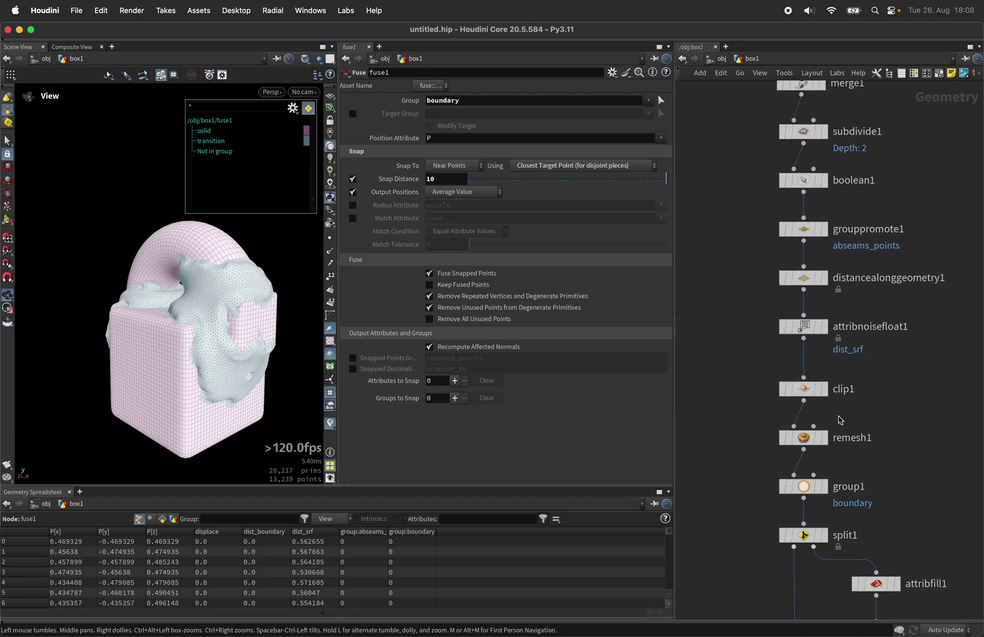
click(802, 387)
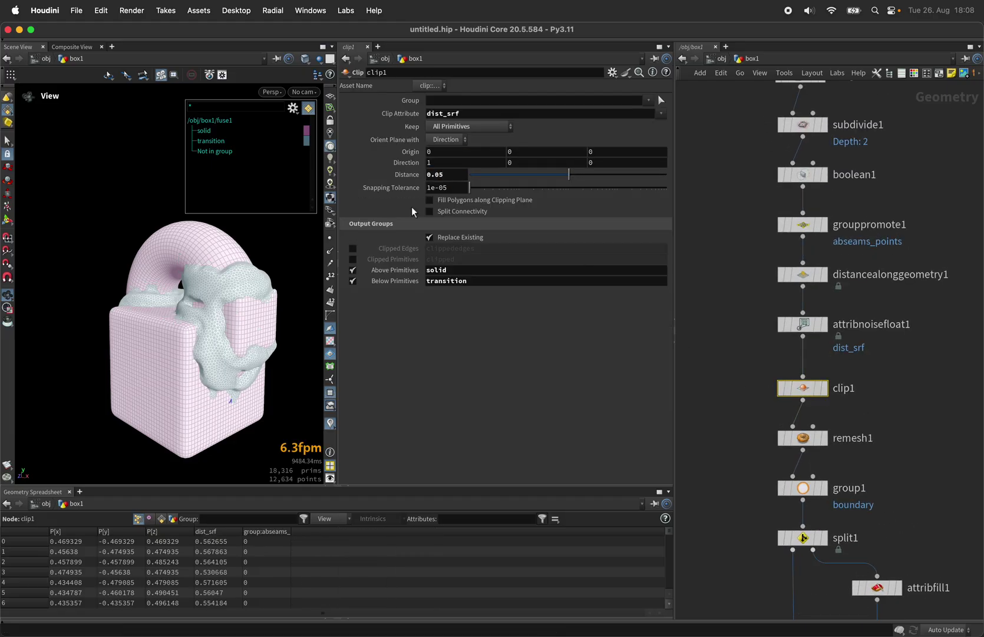
drag(206, 287, 251, 292)
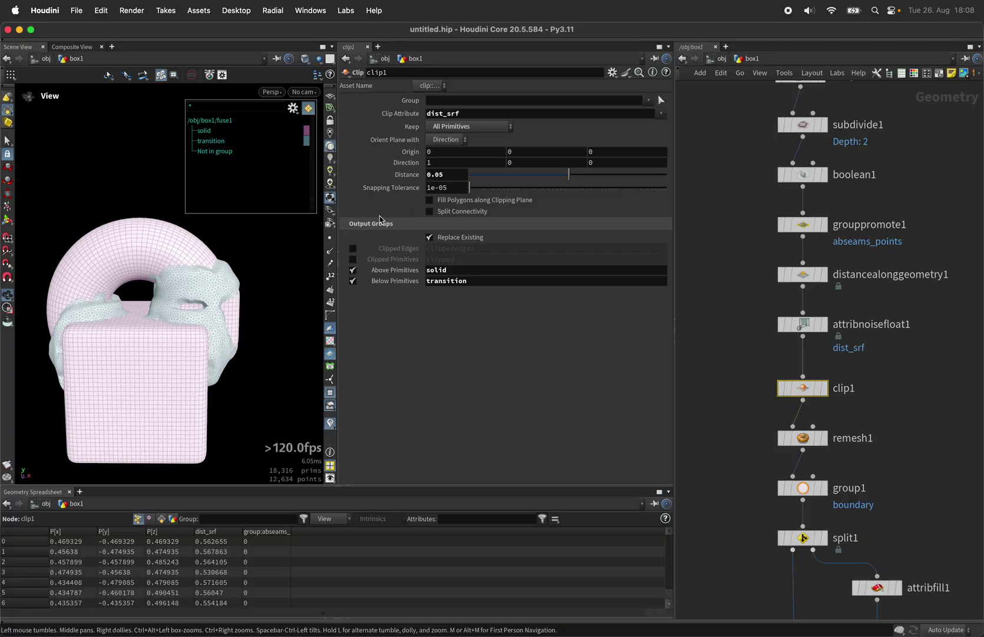